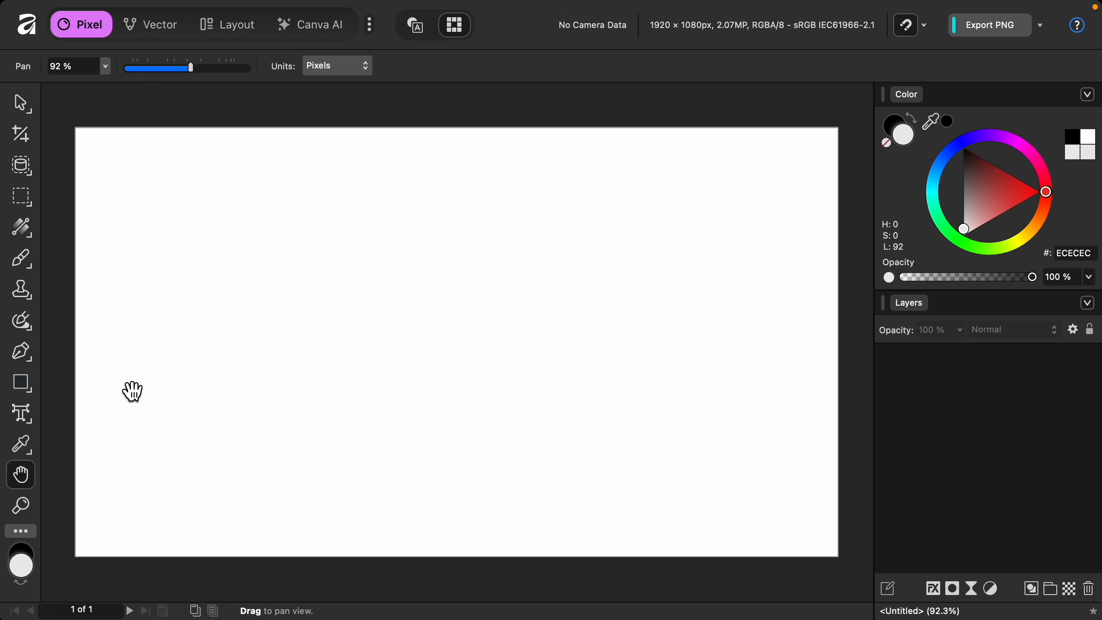
# - Draw a large rectangle on the canvas and centre it horizontally and vertically on the page
pyautogui.click(21, 383)
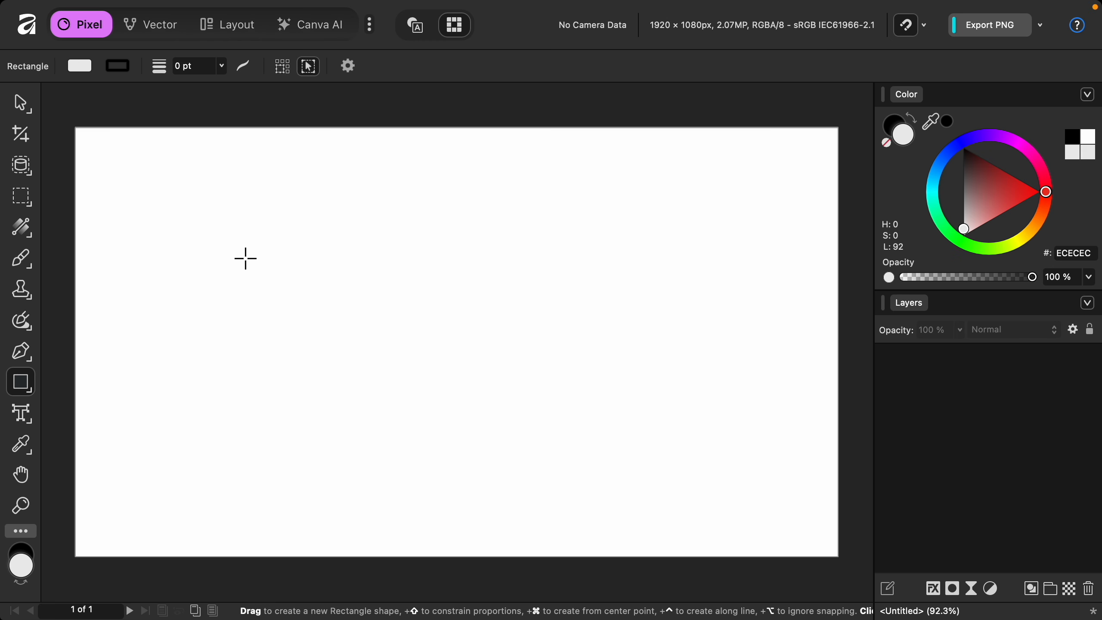
pyautogui.moveTo(302, 190); pyautogui.dragTo(703, 506)
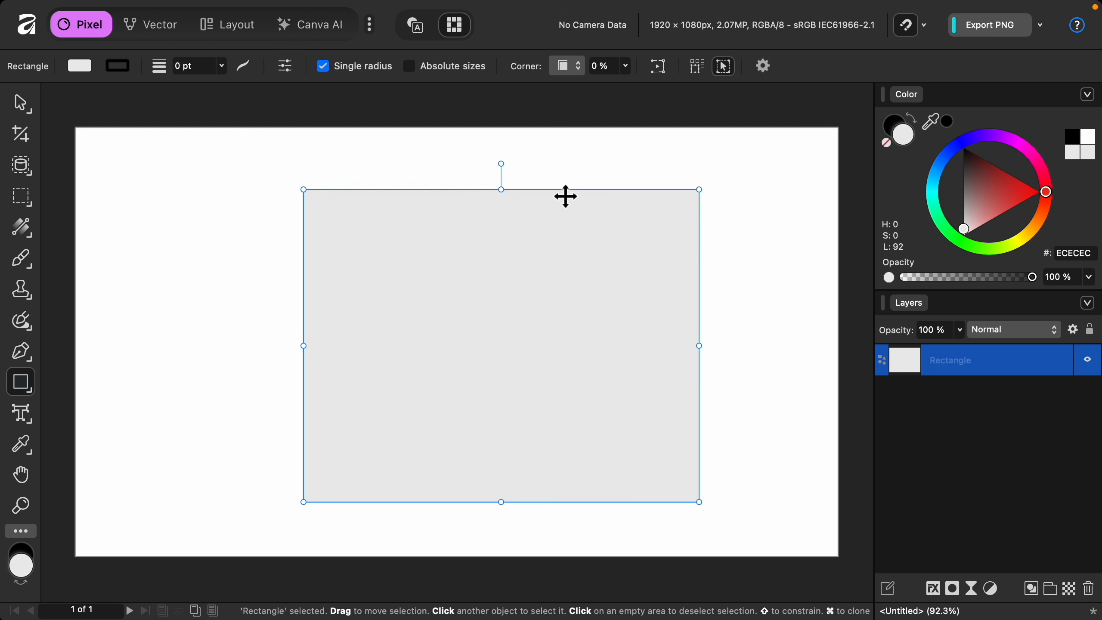
pyautogui.moveTo(565, 196); pyautogui.dragTo(522, 194)
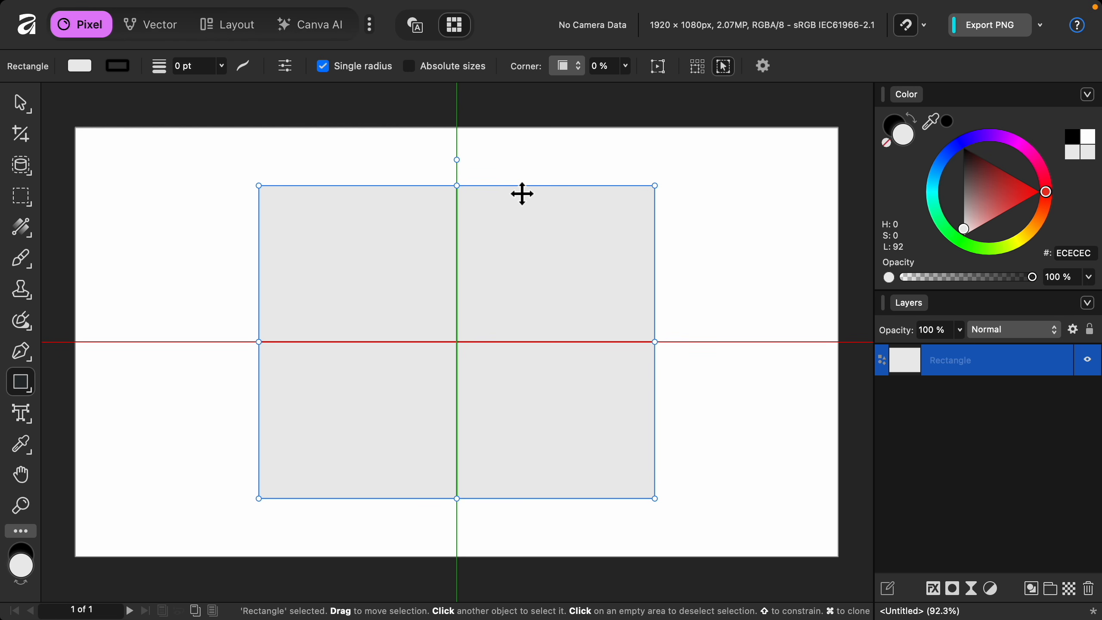
pyautogui.moveTo(522, 195); pyautogui.dragTo(522, 193)
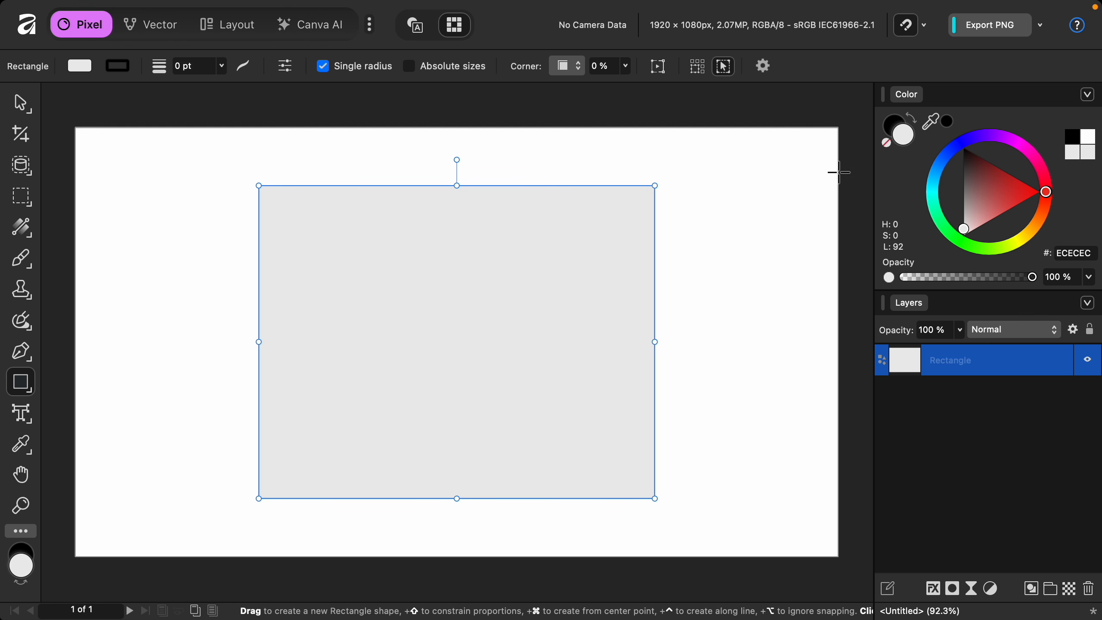
# - Remove the rectangle's fill and set its black stroke width to 11 pt
pyautogui.click(889, 149)
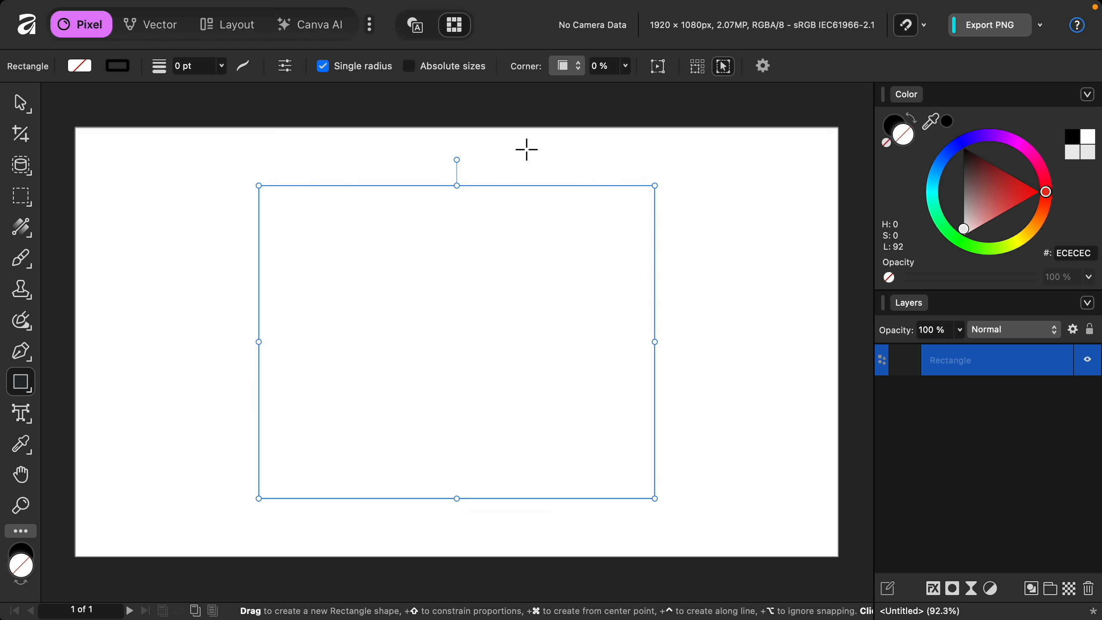
pyautogui.click(221, 65)
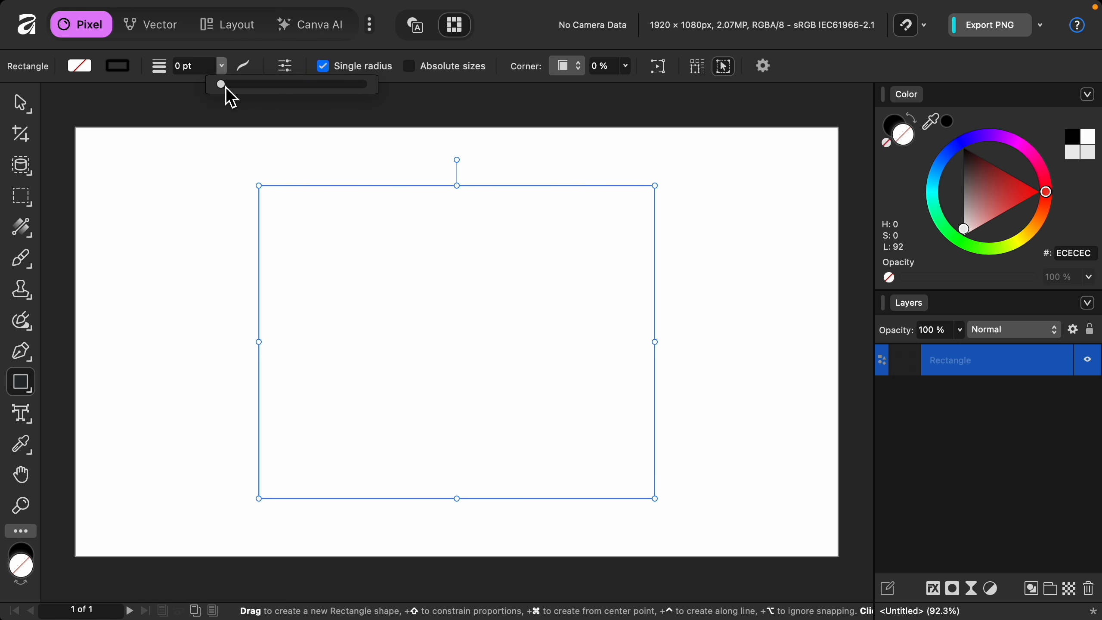
pyautogui.moveTo(226, 86); pyautogui.dragTo(288, 89)
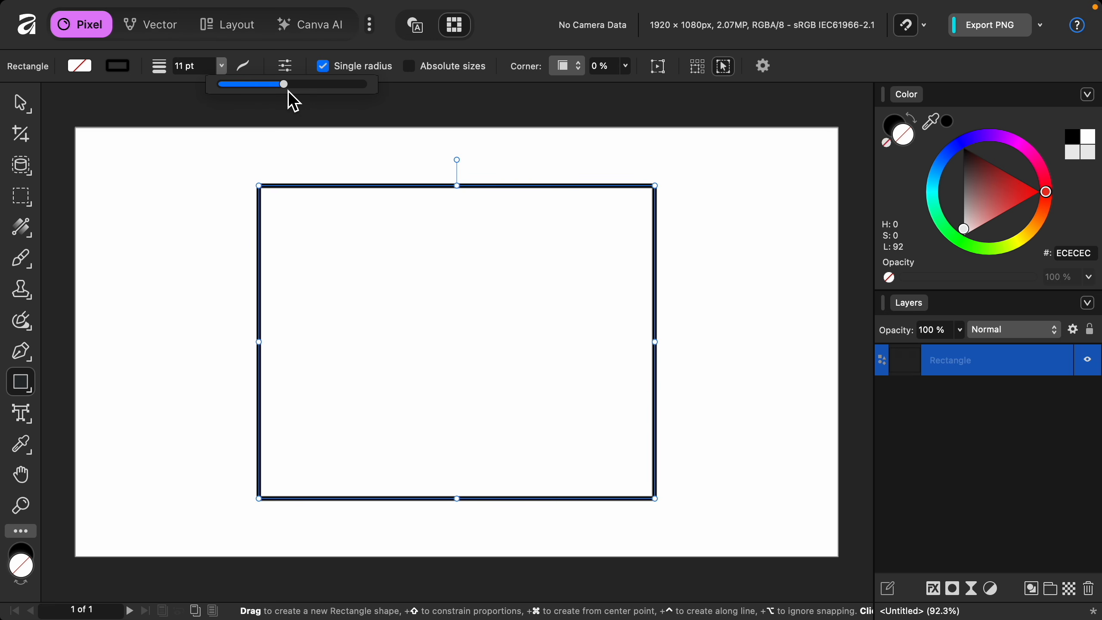
pyautogui.click(222, 70)
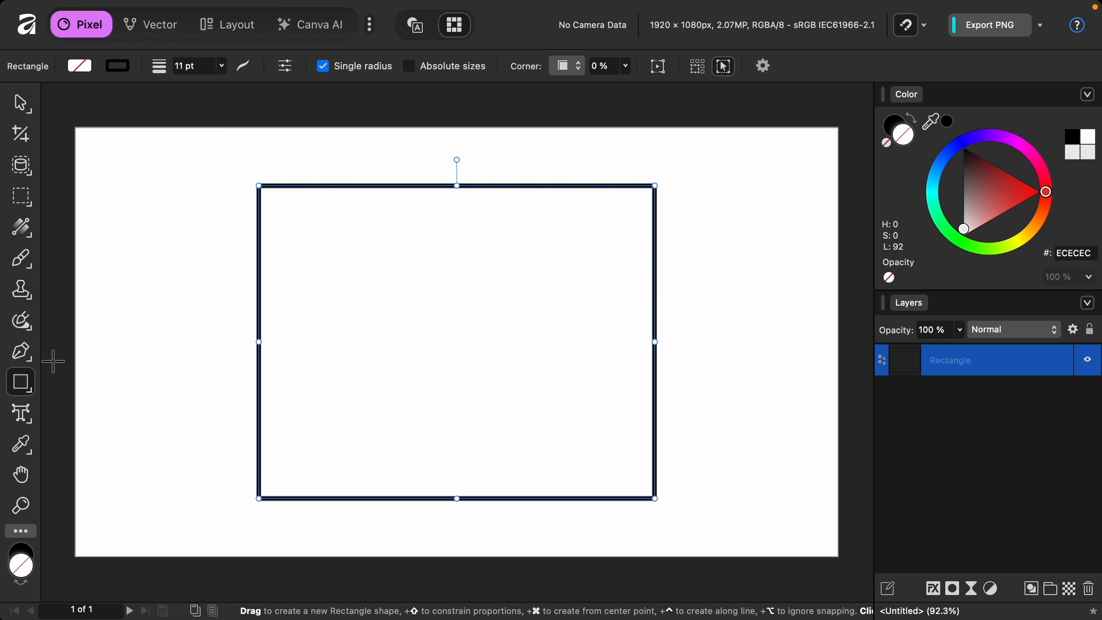
# - With the Pen tool, draw a three-node arched curve across the rectangle's upper half, from its left edge to its right edge
pyautogui.click(21, 353)
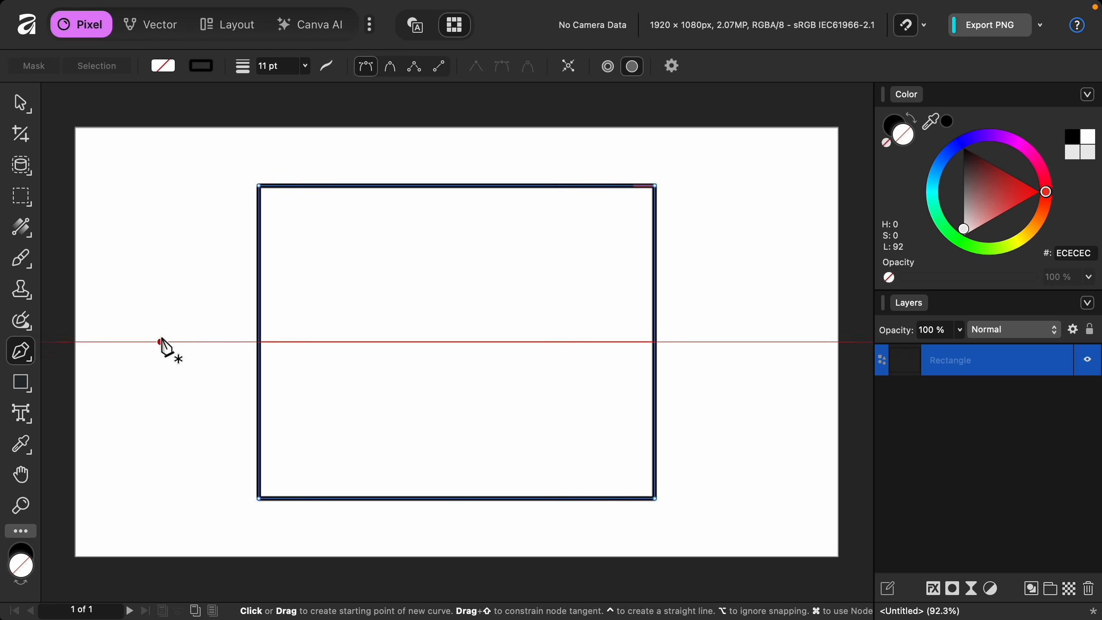
pyautogui.click(259, 292)
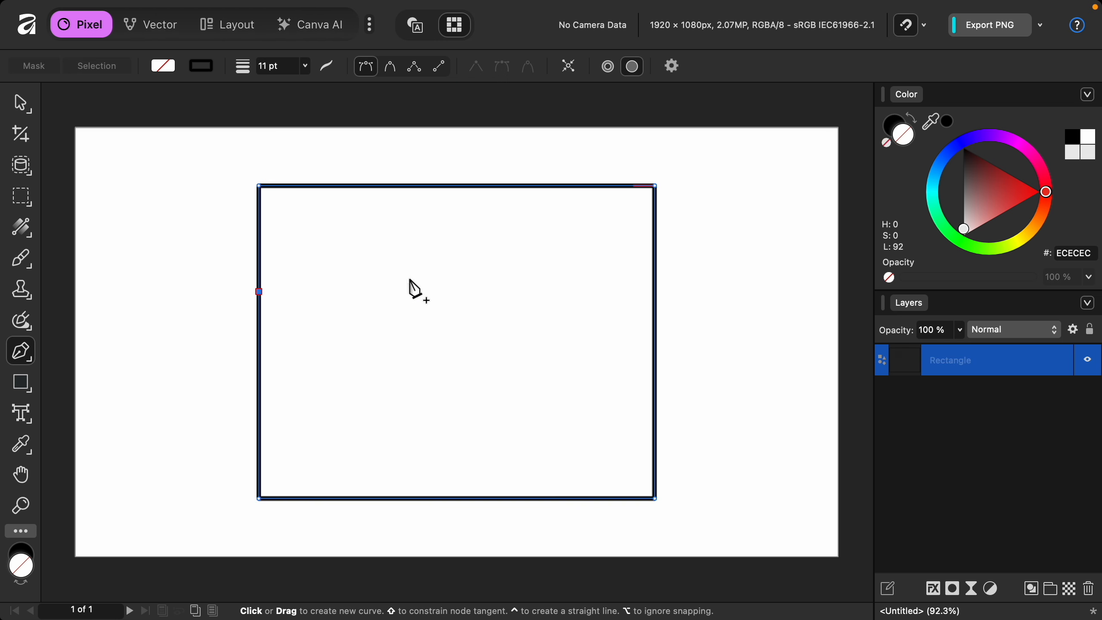
pyautogui.moveTo(457, 267); pyautogui.dragTo(524, 267)
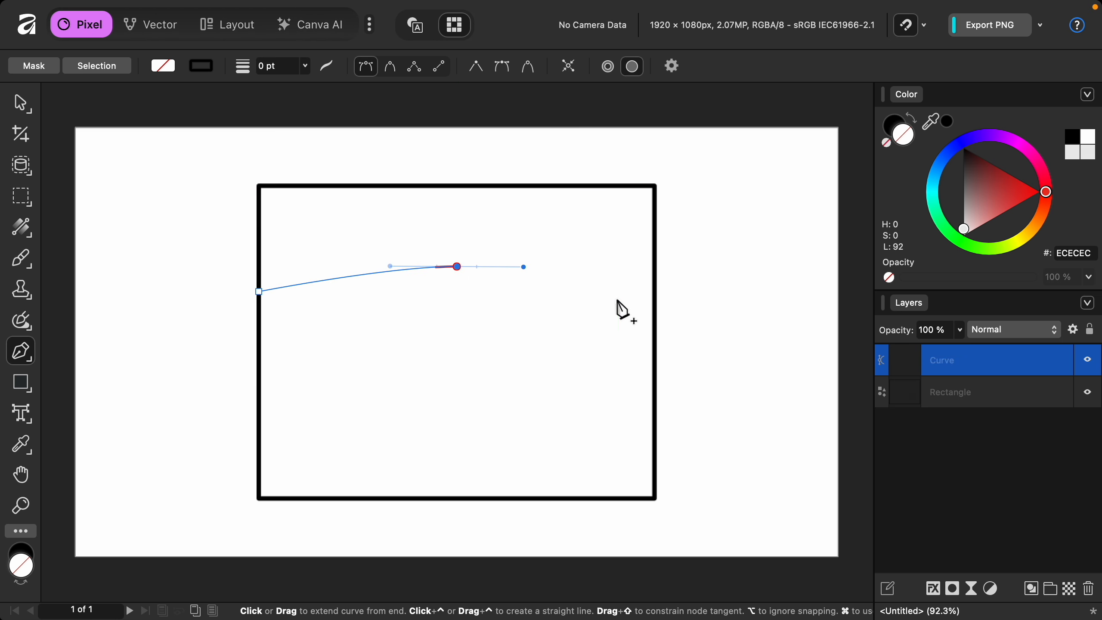
pyautogui.click(656, 303)
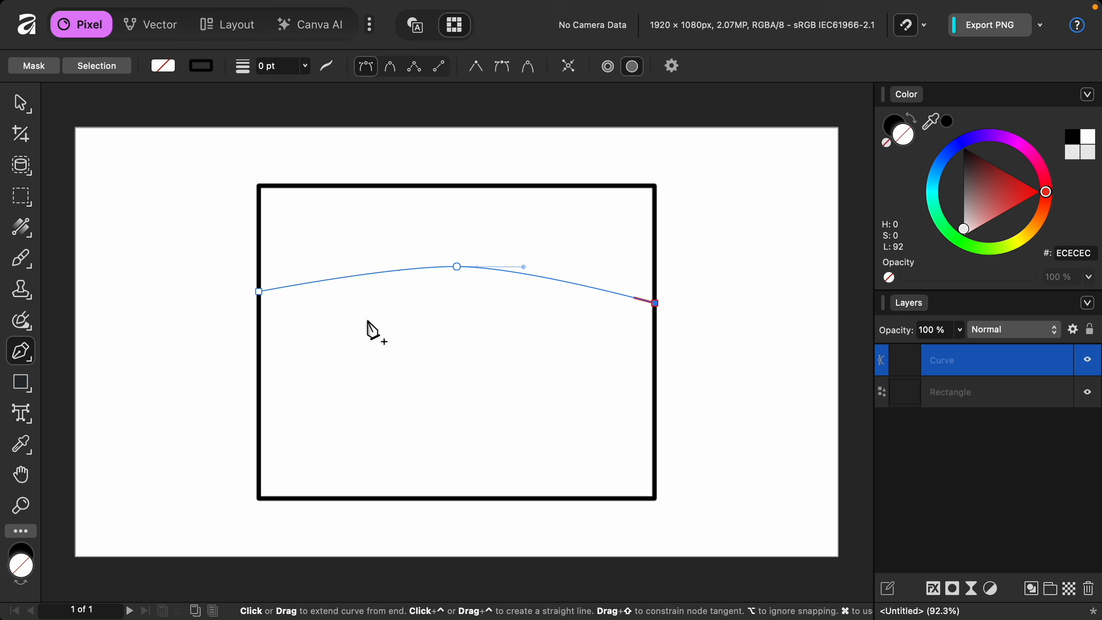
# - With the Node tool, tilt the middle node's handles so the curve forms a wave, cresting left of centre and dipping on the right
pyautogui.click(34, 365)
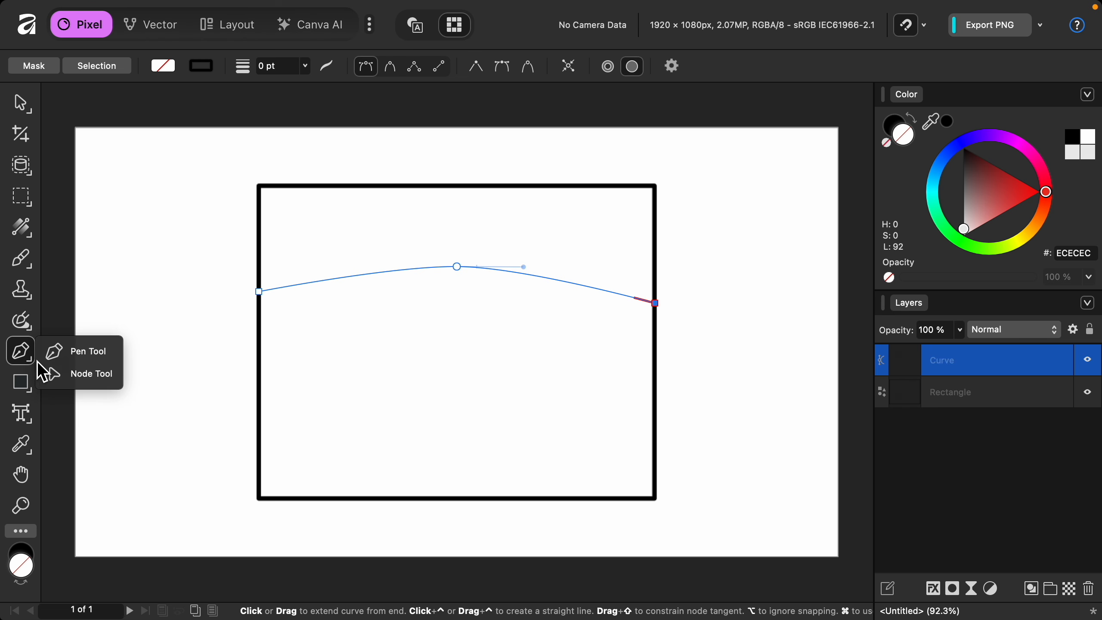
pyautogui.click(112, 391)
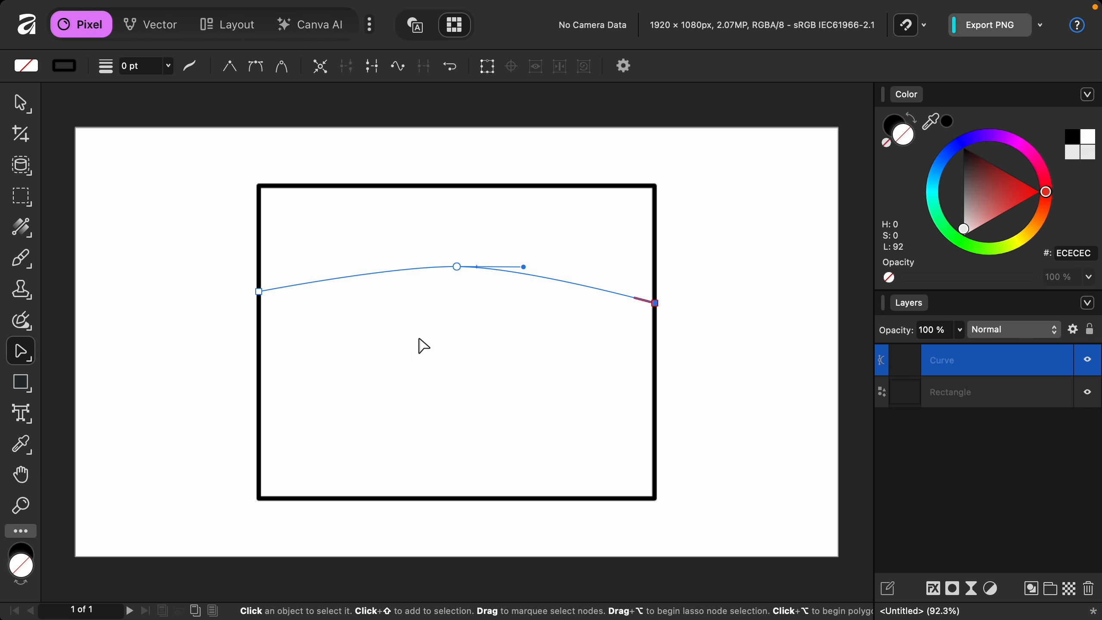
pyautogui.click(456, 266)
pyautogui.moveTo(524, 267); pyautogui.dragTo(525, 315)
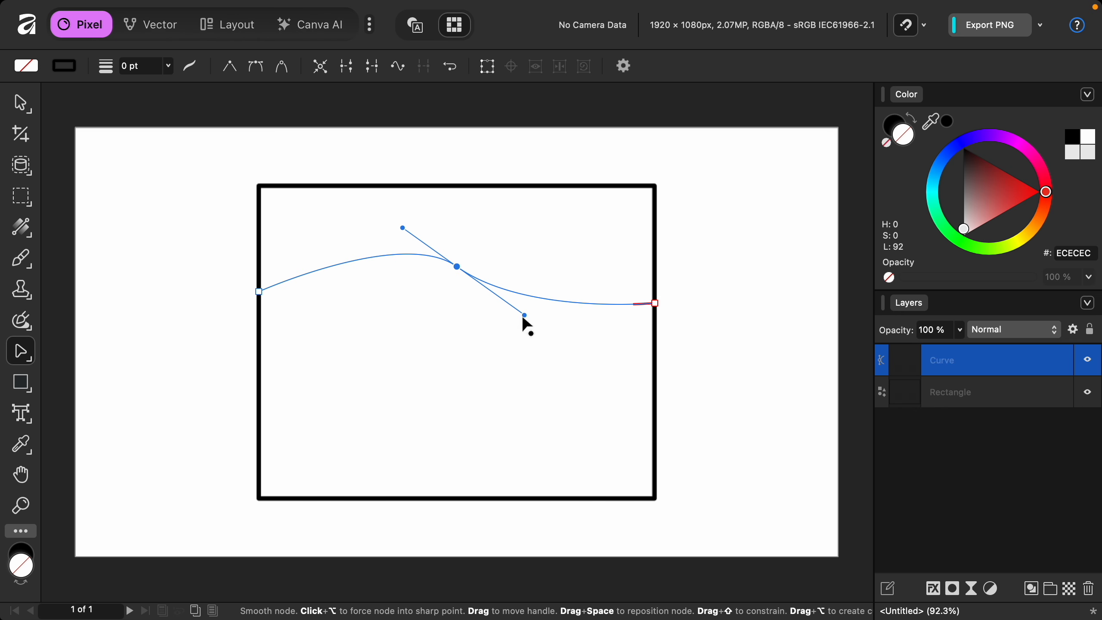
pyautogui.moveTo(524, 315)
pyautogui.mouseDown()
pyautogui.moveTo(519, 298)
pyautogui.moveTo(514, 317)
pyautogui.moveTo(509, 306)
pyautogui.mouseUp()
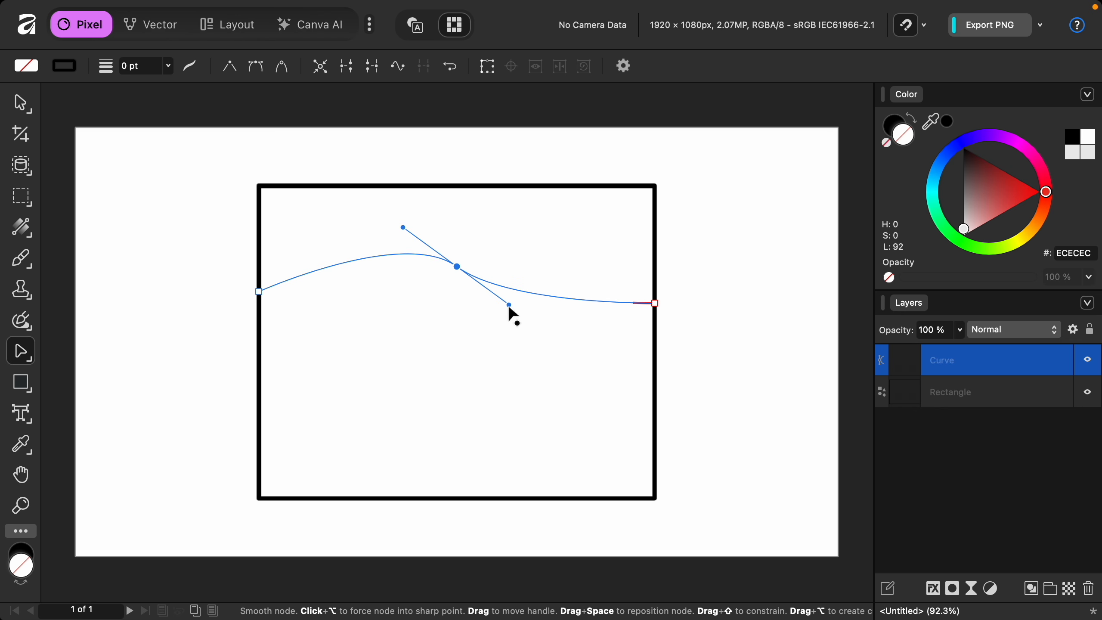
# - Refine the wave by lowering its left end node, raising its right end node and moving the middle node slightly down
pyautogui.click(259, 293)
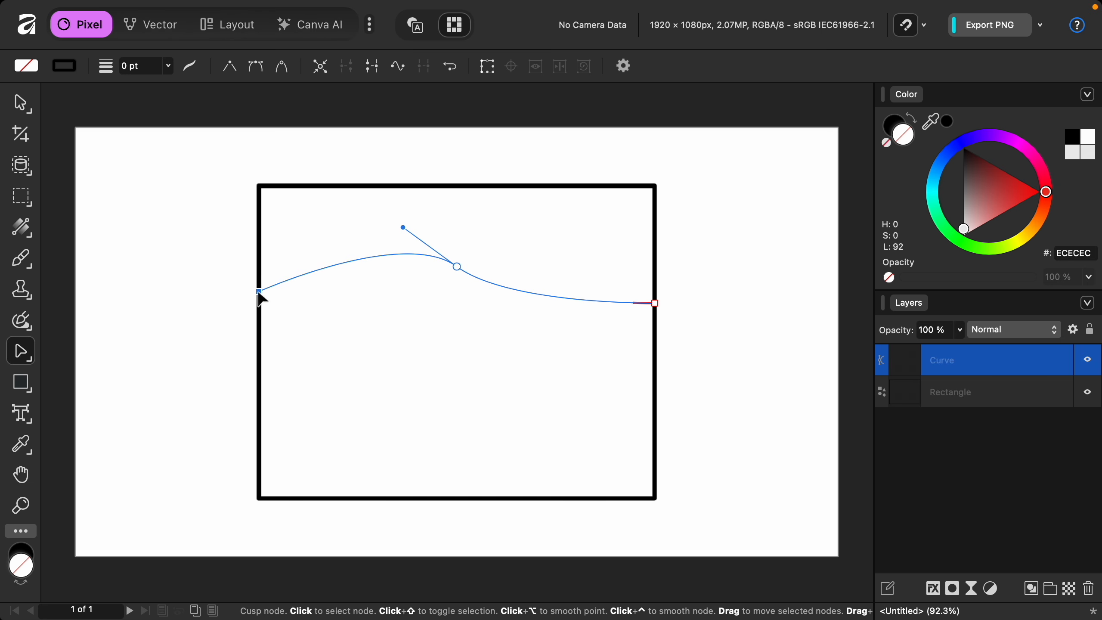
pyautogui.moveTo(260, 294); pyautogui.dragTo(259, 315)
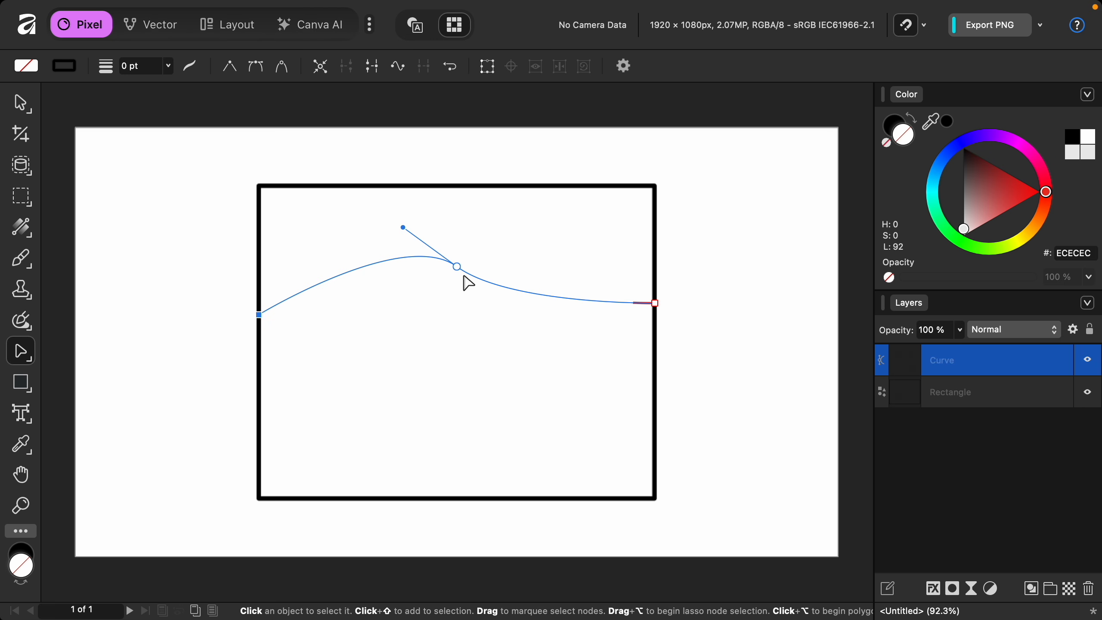
pyautogui.click(656, 304)
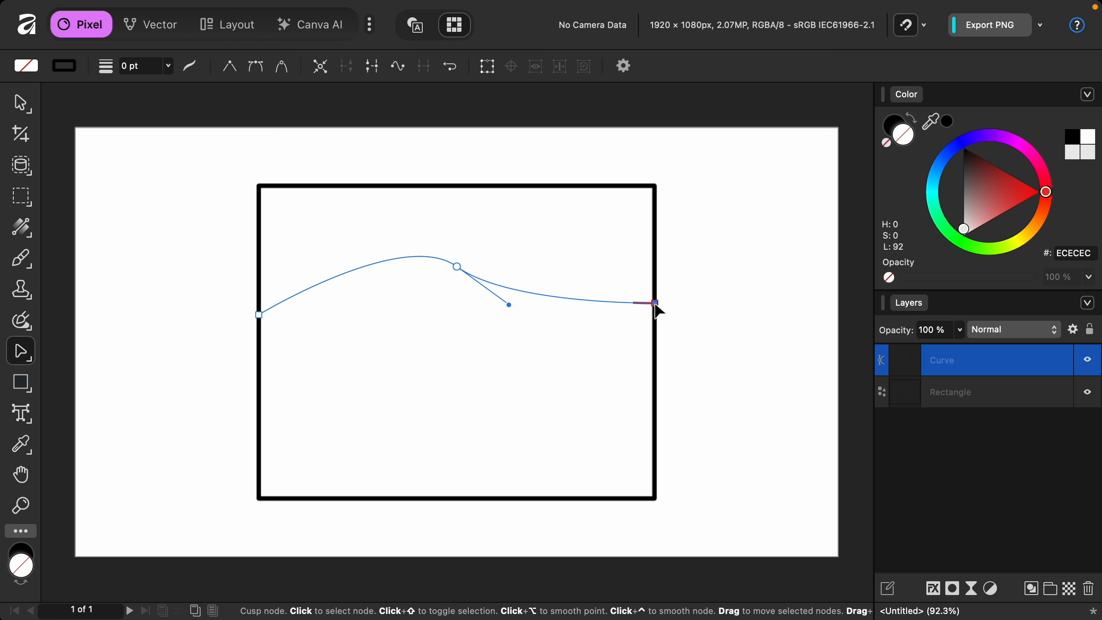
pyautogui.moveTo(659, 310); pyautogui.dragTo(659, 289)
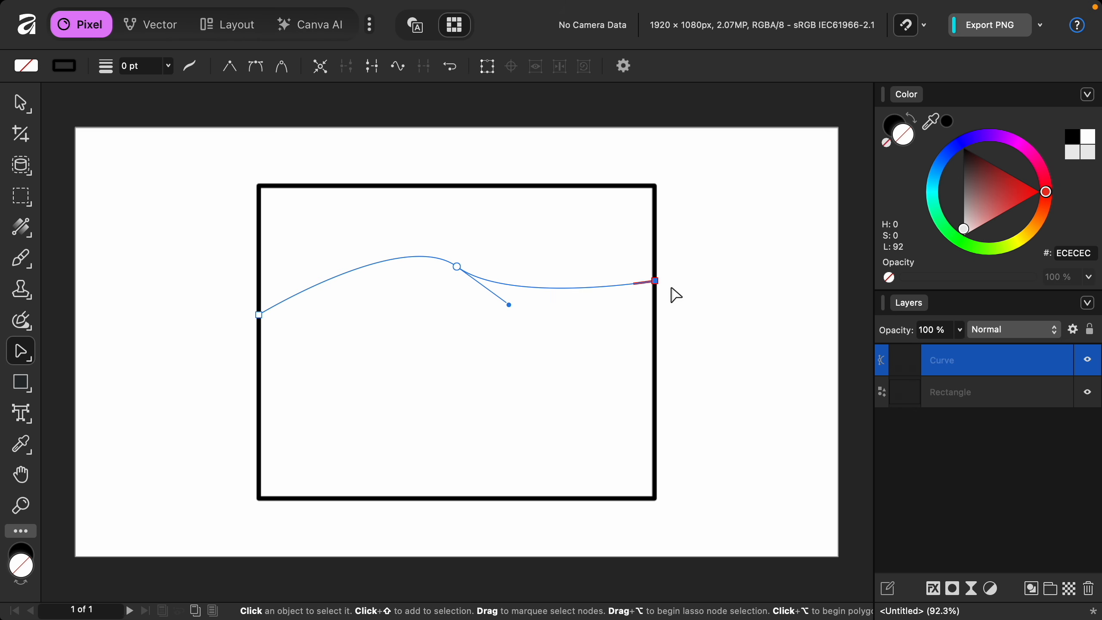
pyautogui.moveTo(457, 267); pyautogui.dragTo(458, 281)
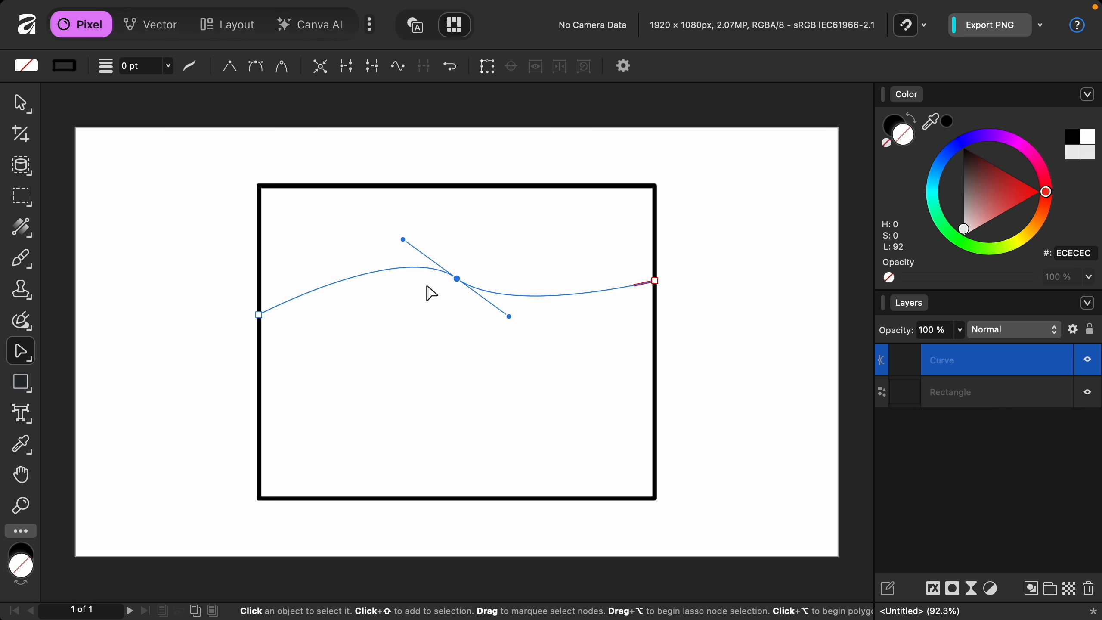
# - Set the curve's stroke width to 10 pt and place a duplicate of it directly below in the rectangle's lower half
pyautogui.click(169, 73)
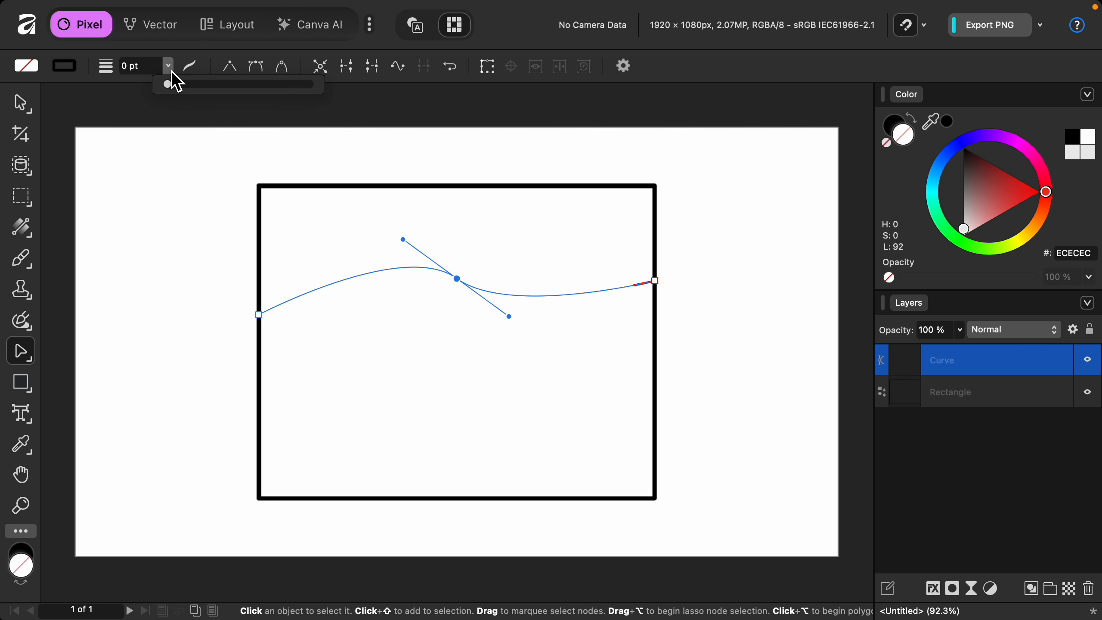
pyautogui.moveTo(172, 85); pyautogui.dragTo(238, 101)
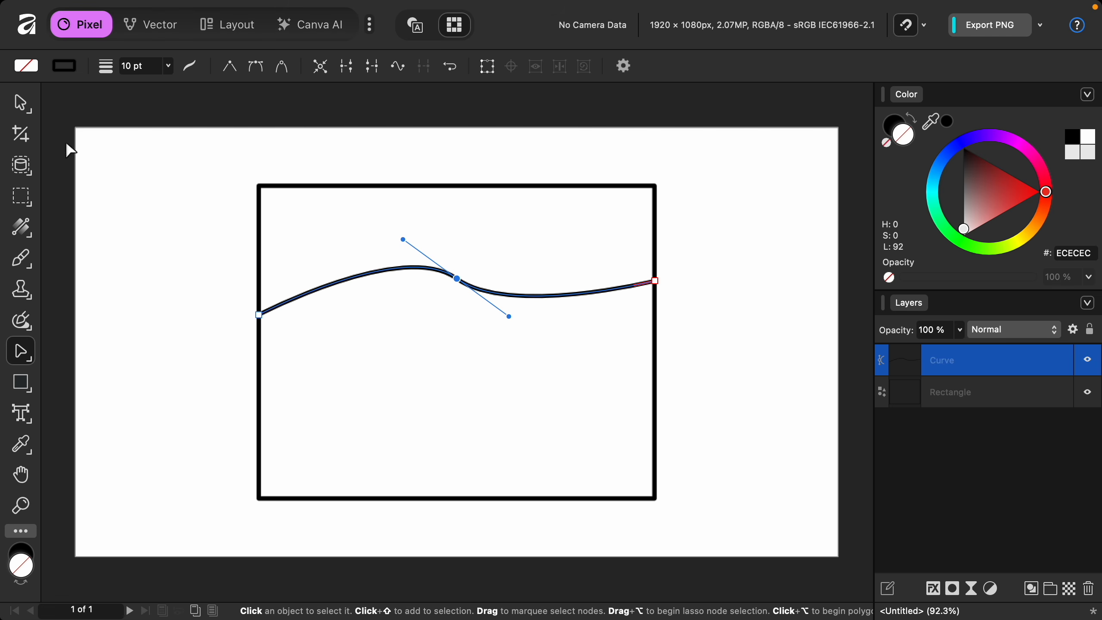
pyautogui.click(22, 105)
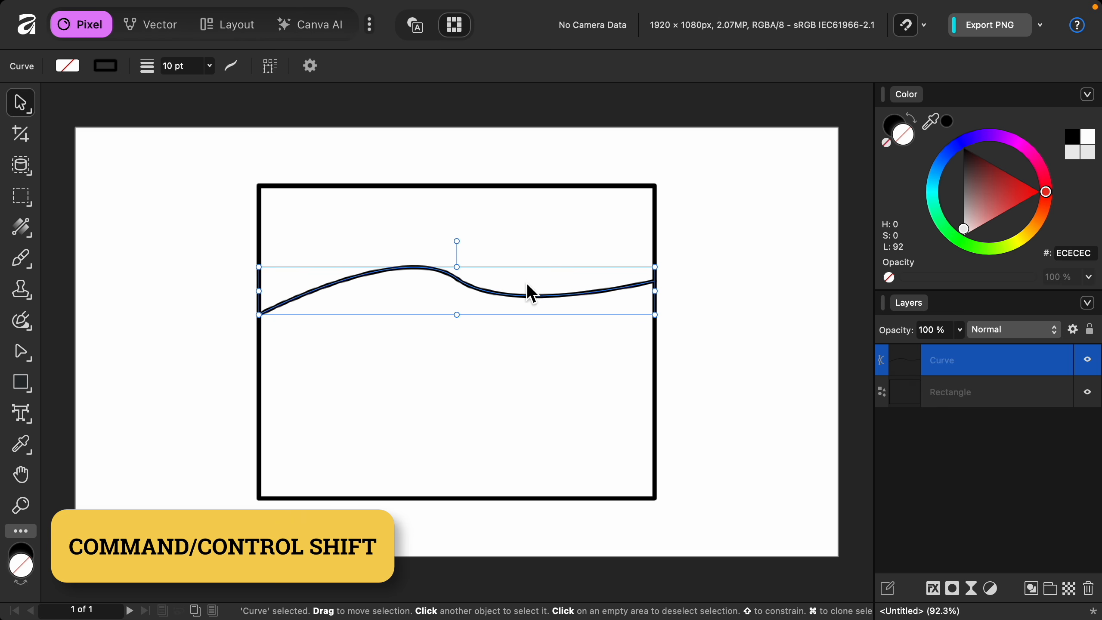
pyautogui.moveTo(527, 289); pyautogui.dragTo(522, 382)
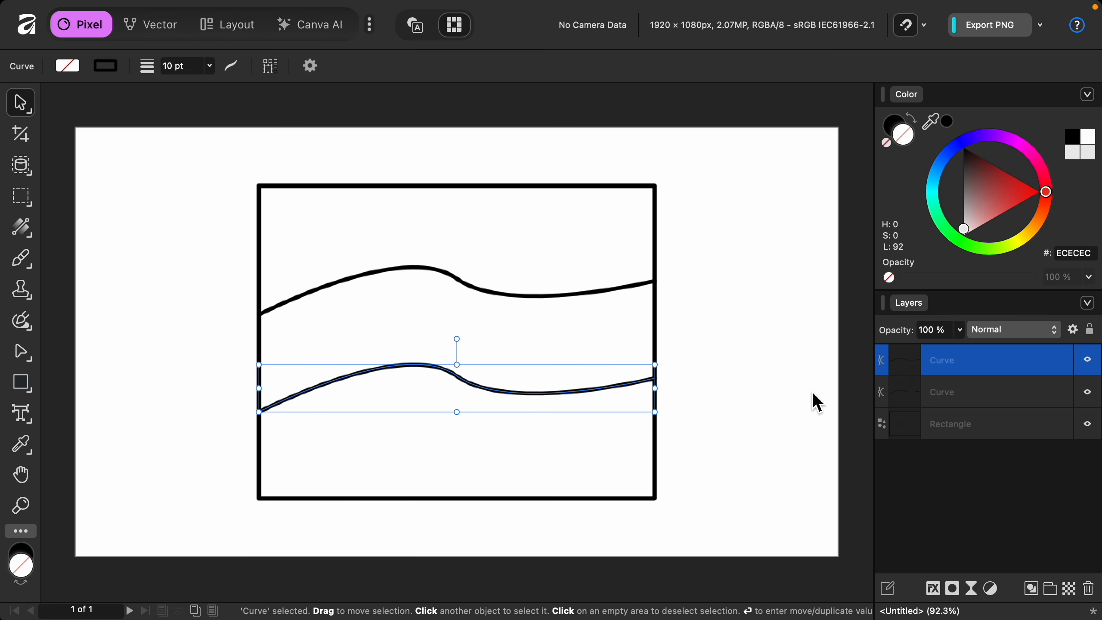
# - Move both curves together so the pair is vertically centred in the rectangle, and deselect them
pyautogui.keyDown('shift'); pyautogui.click(968, 393); pyautogui.keyUp('shift')
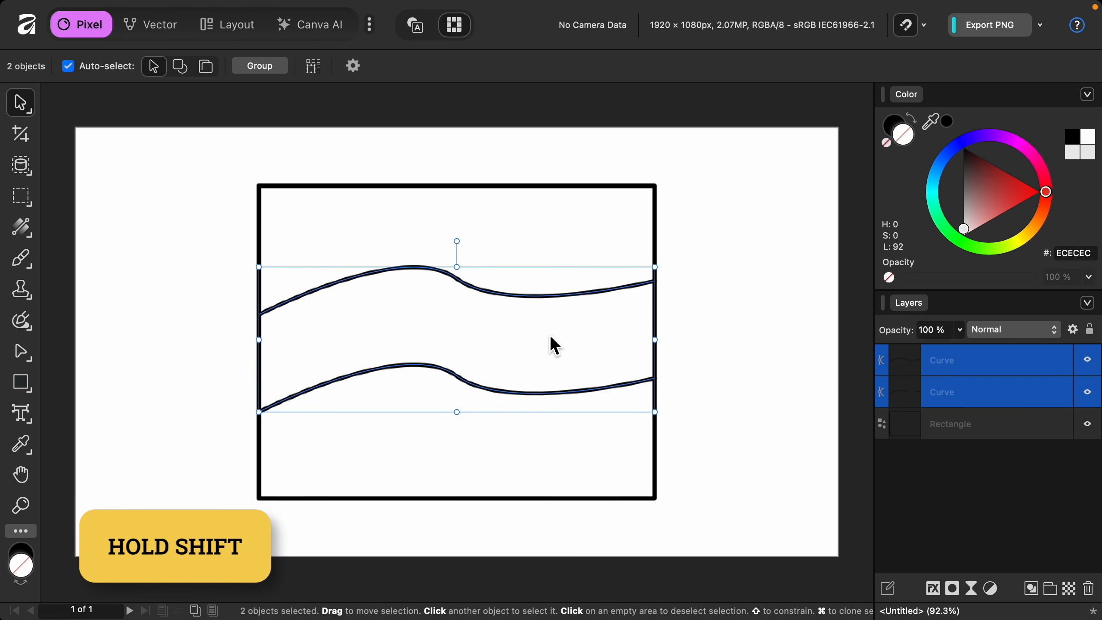
pyautogui.moveTo(552, 337); pyautogui.dragTo(552, 346)
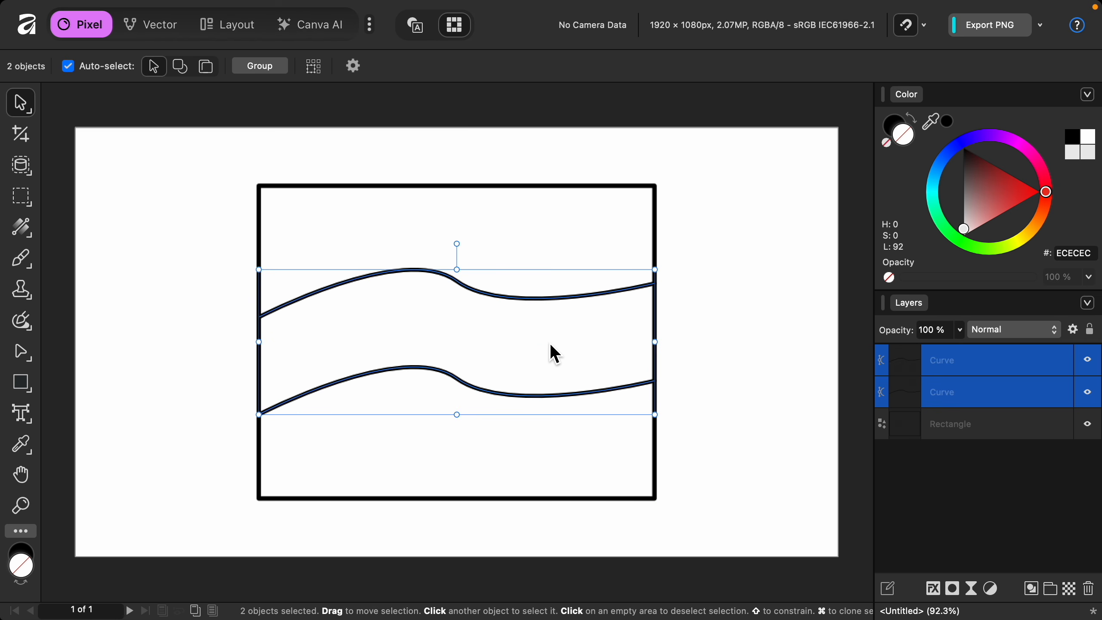
pyautogui.click(703, 360)
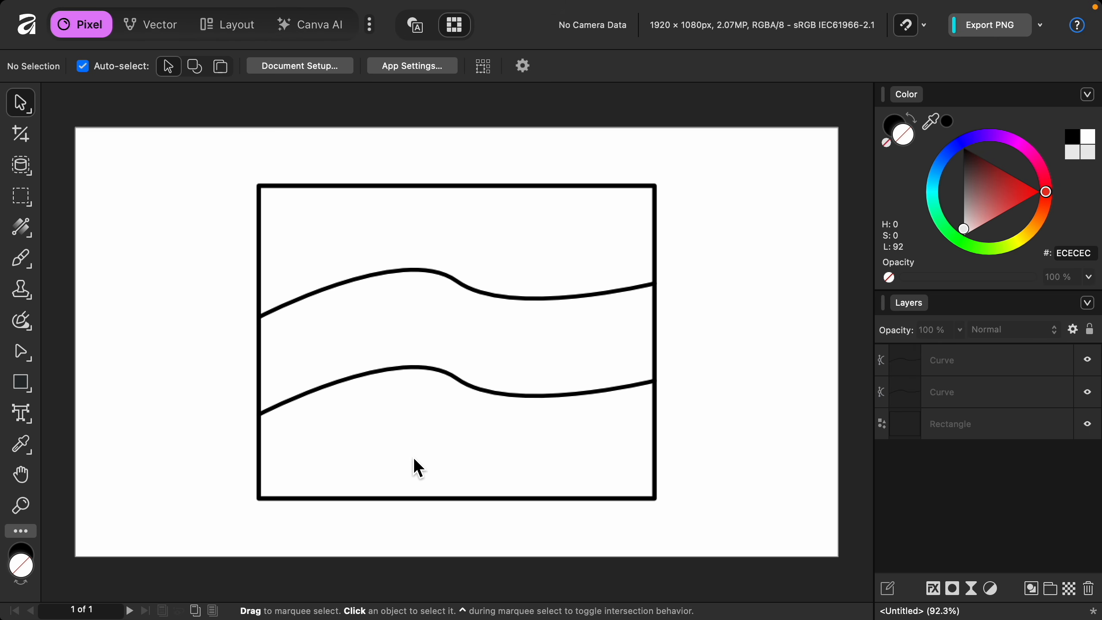
# - Add the art text "MAKE" at about 381 pt across the rectangle's top section
pyautogui.click(22, 414)
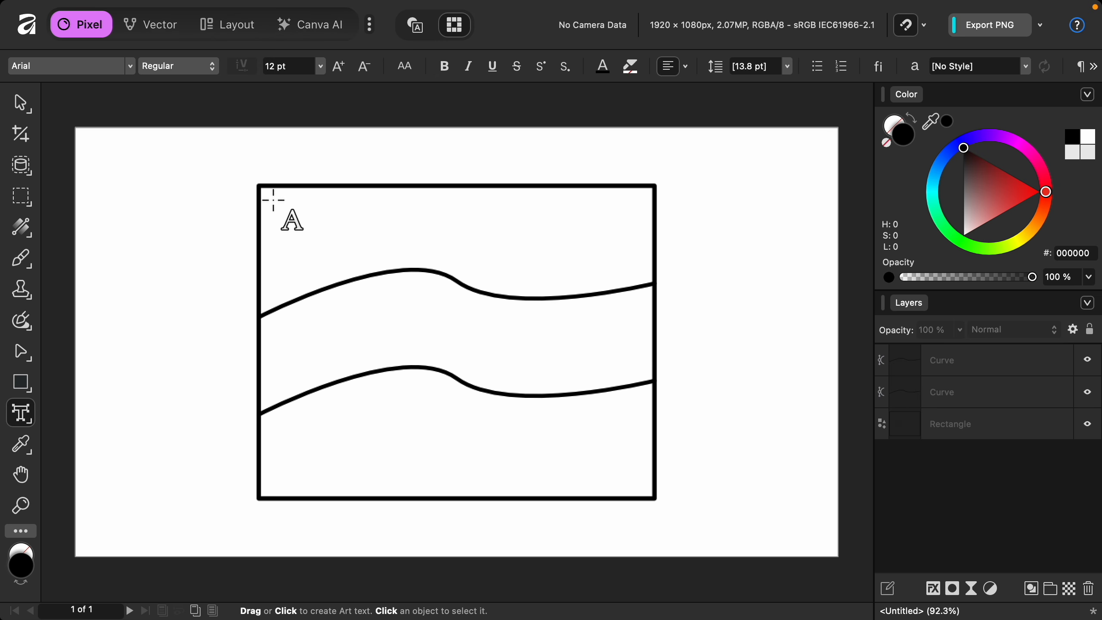
pyautogui.moveTo(273, 201); pyautogui.dragTo(366, 308)
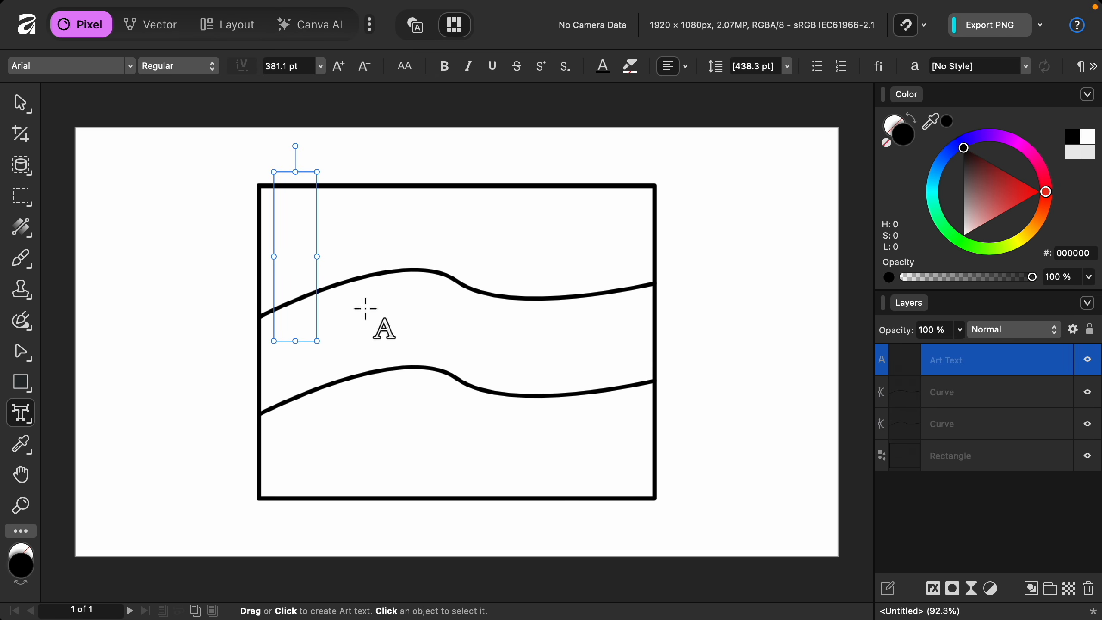
pyautogui.write('MAKE')
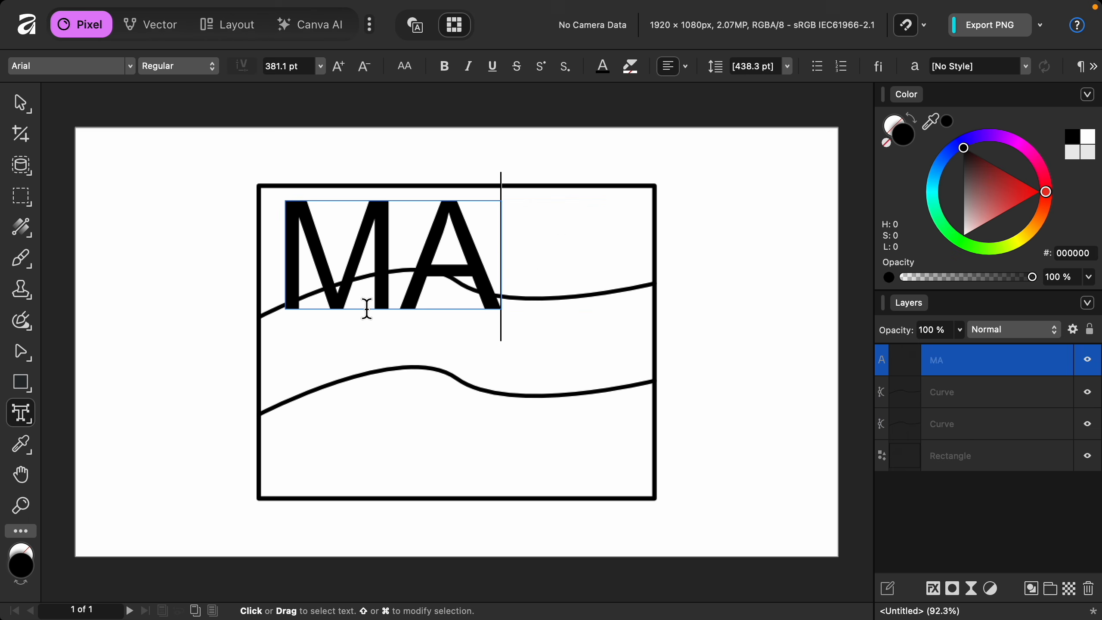
# - Set the font of the MAKE text to Amarante
pyautogui.doubleClick(490, 276)
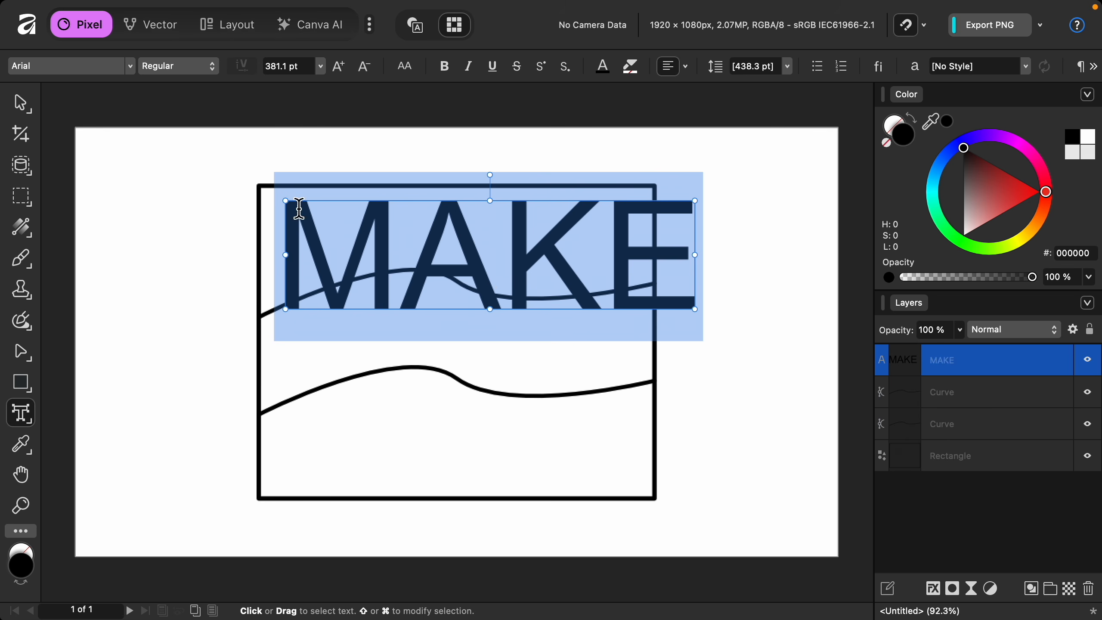
pyautogui.click(131, 70)
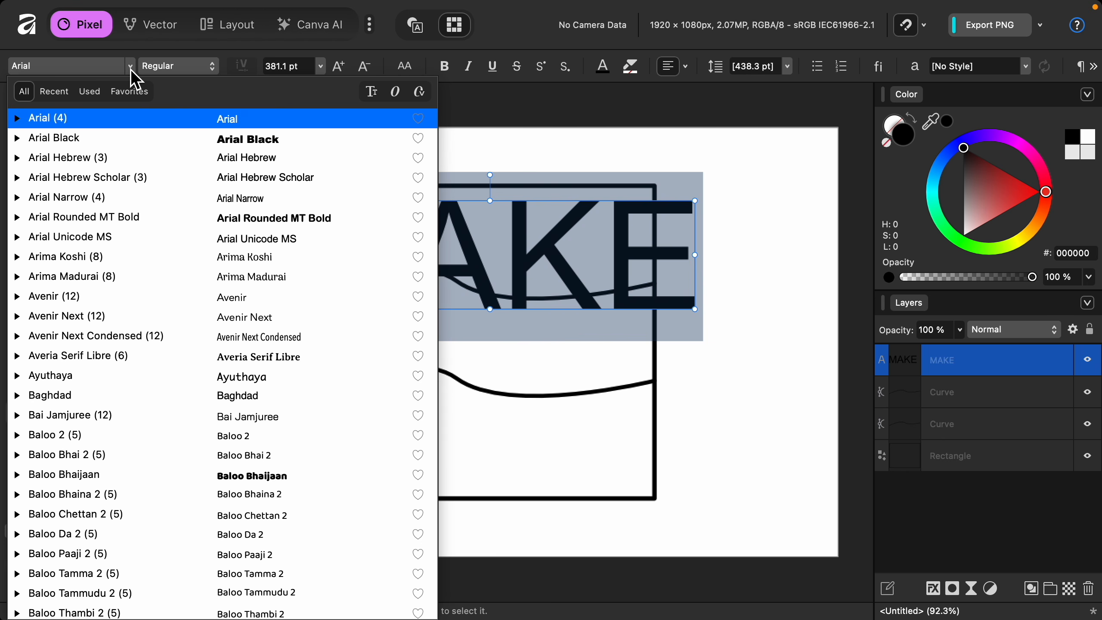
pyautogui.click(139, 158)
pyautogui.scroll(5, 139, 161)
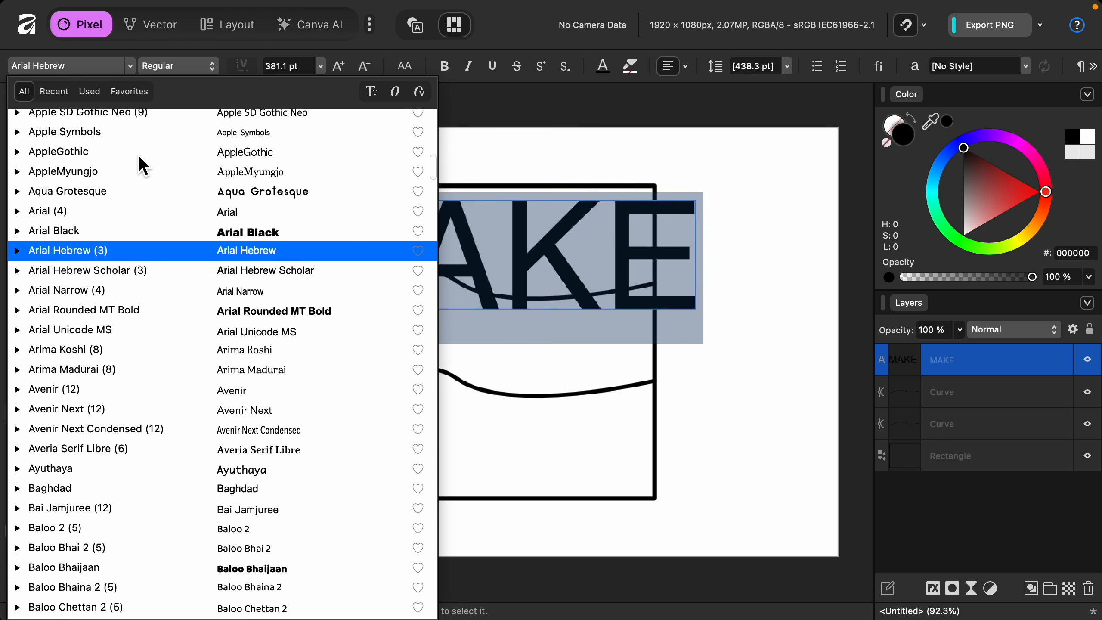
pyautogui.scroll(5, 144, 165)
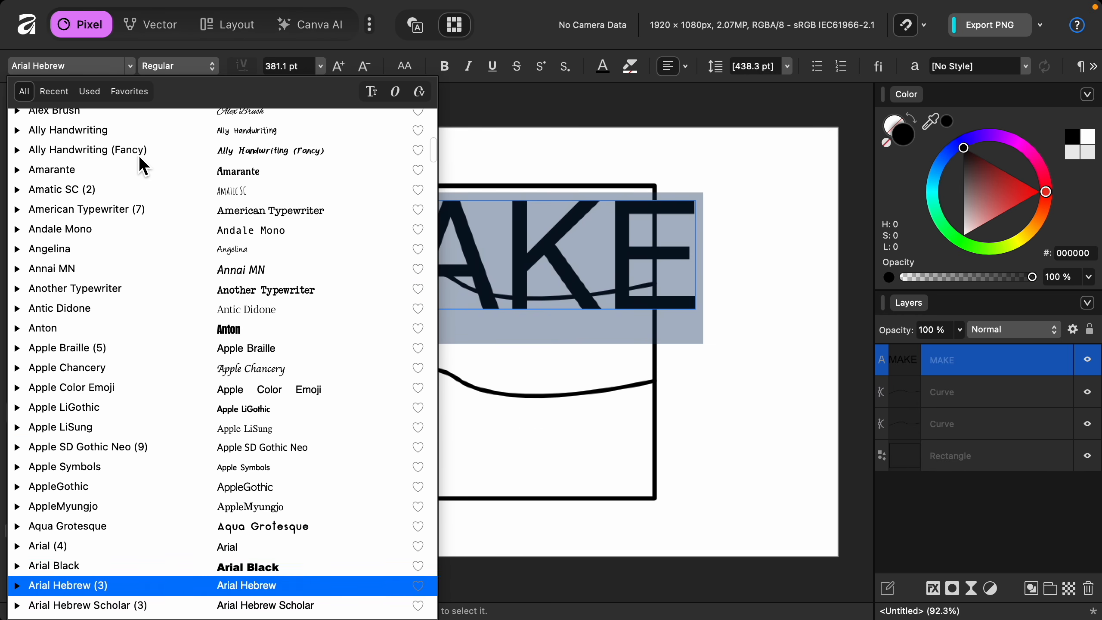
pyautogui.click(148, 183)
pyautogui.click(171, 220)
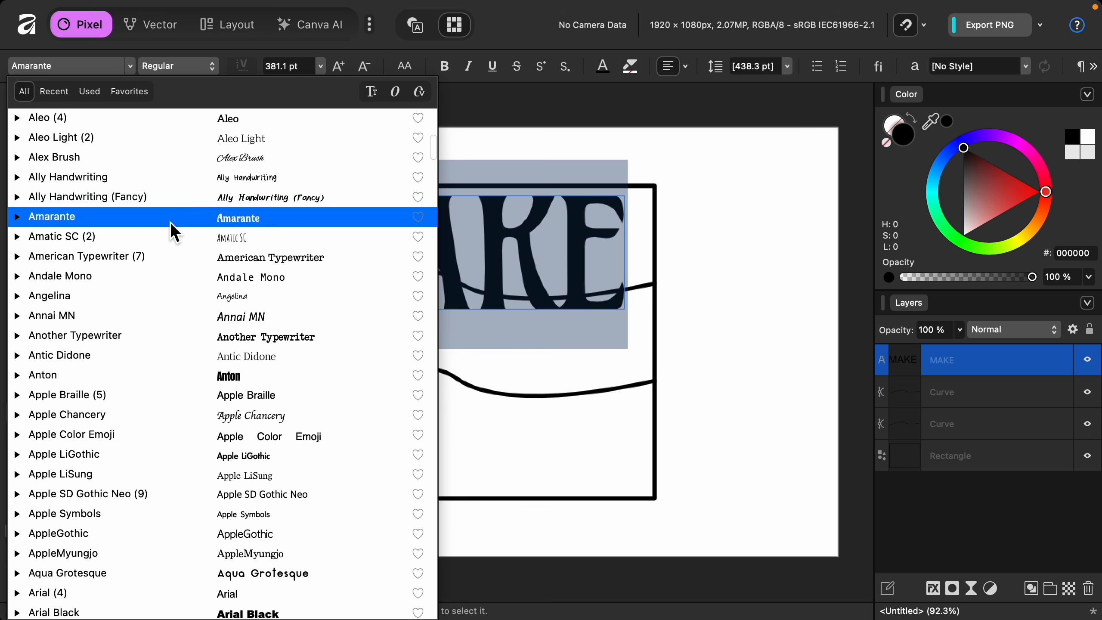
pyautogui.click(274, 224)
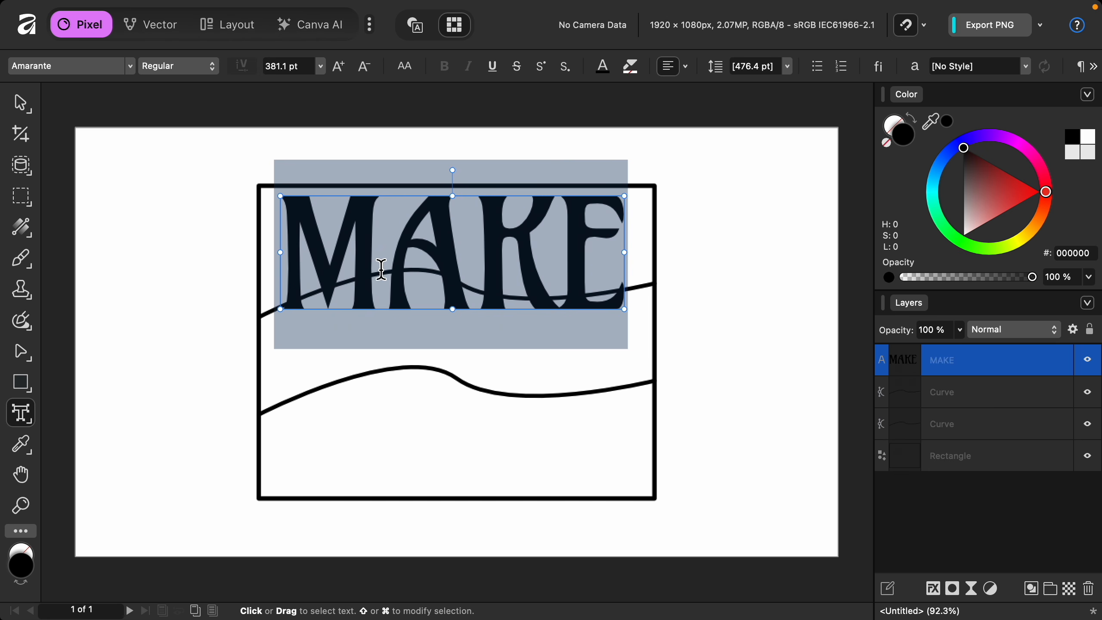
# - Tighten the kerning between the M and A of MAKE so the letters sit close without touching
pyautogui.click(386, 253)
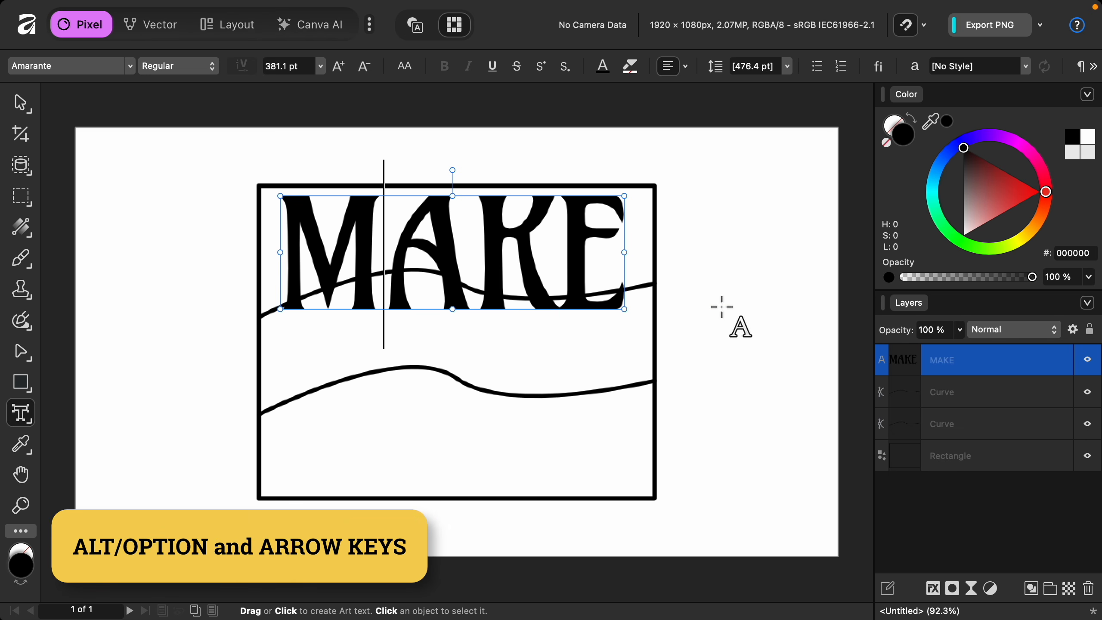
pyautogui.hotkey('alt', 'Left')
pyautogui.hotkey('alt', 'Left')
pyautogui.hotkey('alt', 'Left')
pyautogui.hotkey('alt', 'Left')
pyautogui.hotkey('alt', 'Left')
pyautogui.hotkey('alt', 'Left')
pyautogui.hotkey('alt', 'Left')
pyautogui.hotkey('alt', 'Left')
pyautogui.hotkey('alt', 'Left')
pyautogui.hotkey('alt', 'Left')
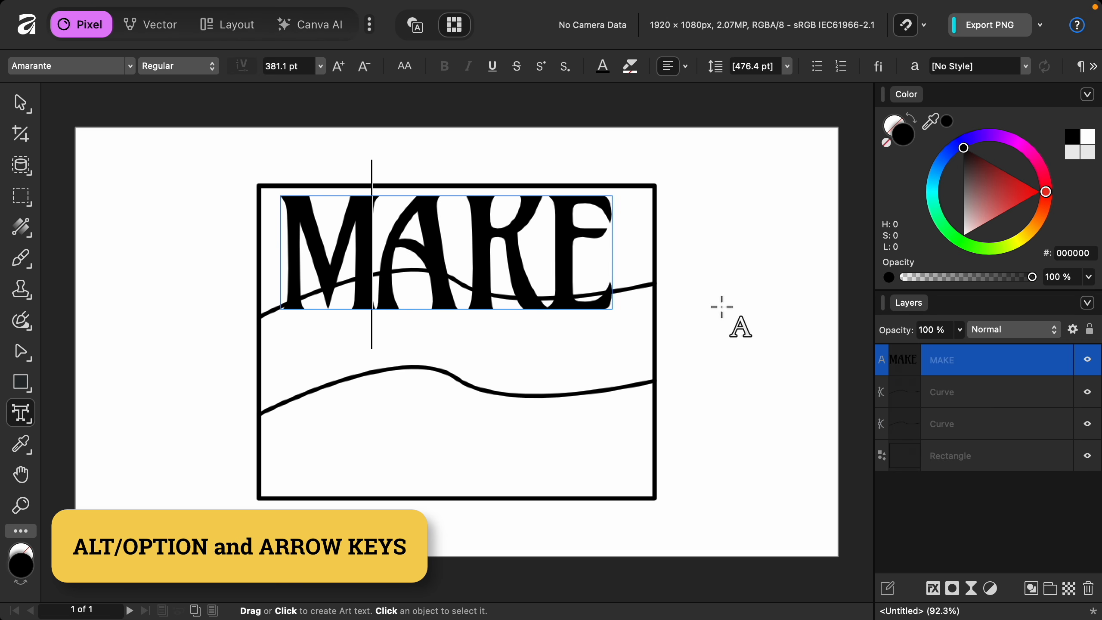
pyautogui.hotkey('alt', 'Right')
pyautogui.hotkey('alt', 'Right')
pyautogui.hotkey('alt', 'Right')
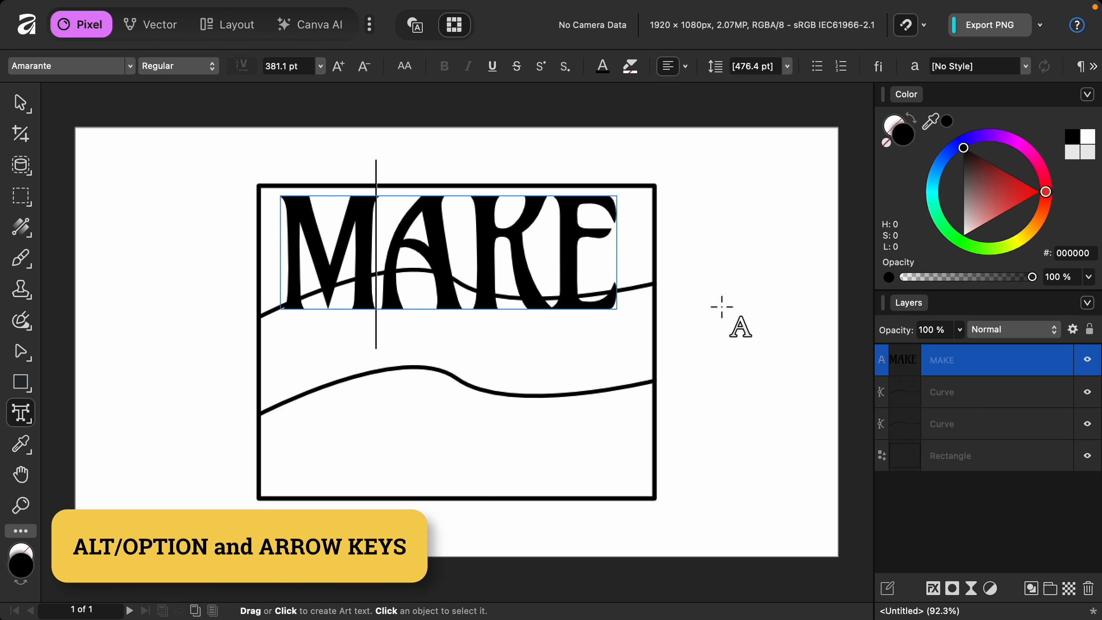
# - Tighten the kerning between the A and K of MAKE and fine-tune the gap between K and E
pyautogui.press('Right')
pyautogui.hotkey('alt', 'Left')
pyautogui.hotkey('alt', 'Left')
pyautogui.hotkey('alt', 'Left')
pyautogui.hotkey('alt', 'Left')
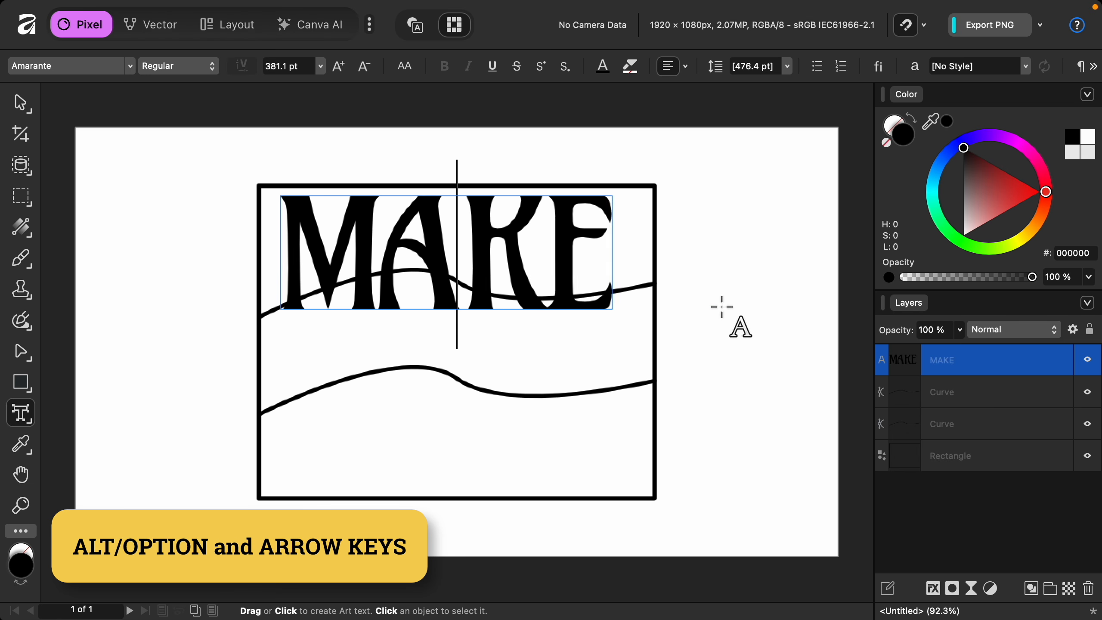
pyautogui.hotkey('alt', 'Right')
pyautogui.hotkey('alt', 'Right')
pyautogui.hotkey('alt', 'Right')
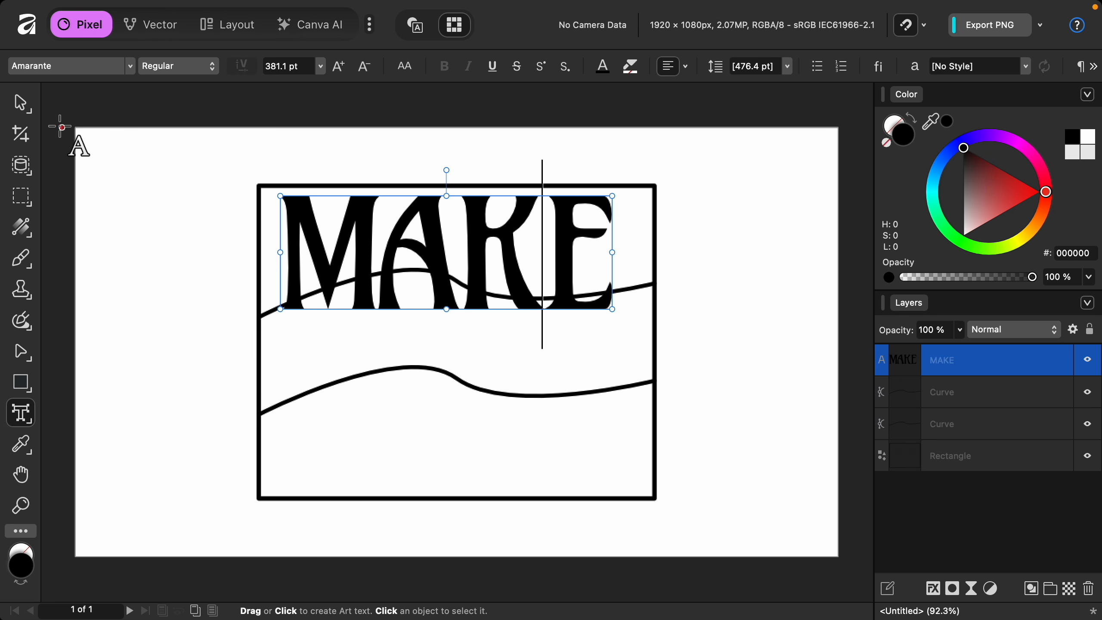
# - Align MAKE to the rectangle's upper left corner, enlarge it to about 442 pt and stretch it to the rectangle's full width
pyautogui.click(21, 103)
pyautogui.moveTo(361, 248); pyautogui.dragTo(287, 236)
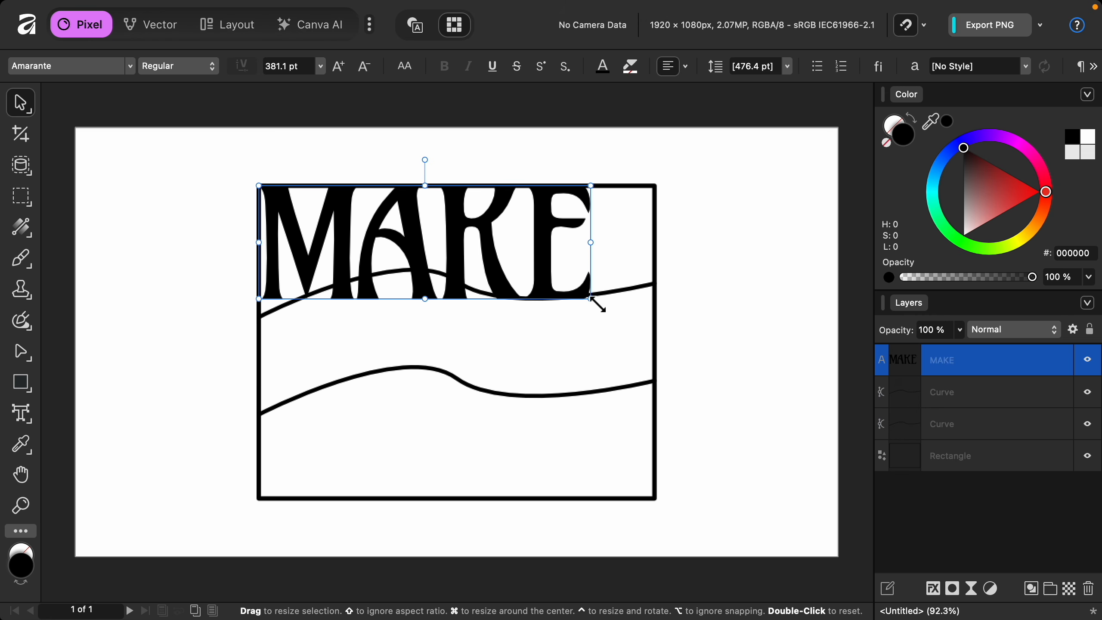
pyautogui.moveTo(591, 300); pyautogui.dragTo(637, 326)
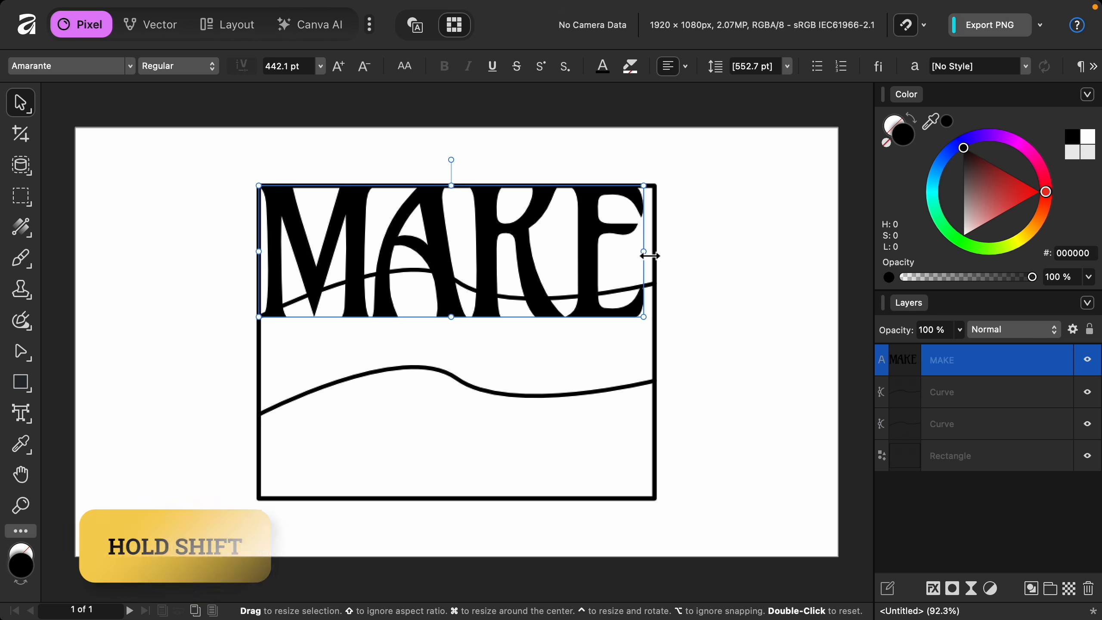
pyautogui.moveTo(650, 254); pyautogui.dragTo(658, 252)
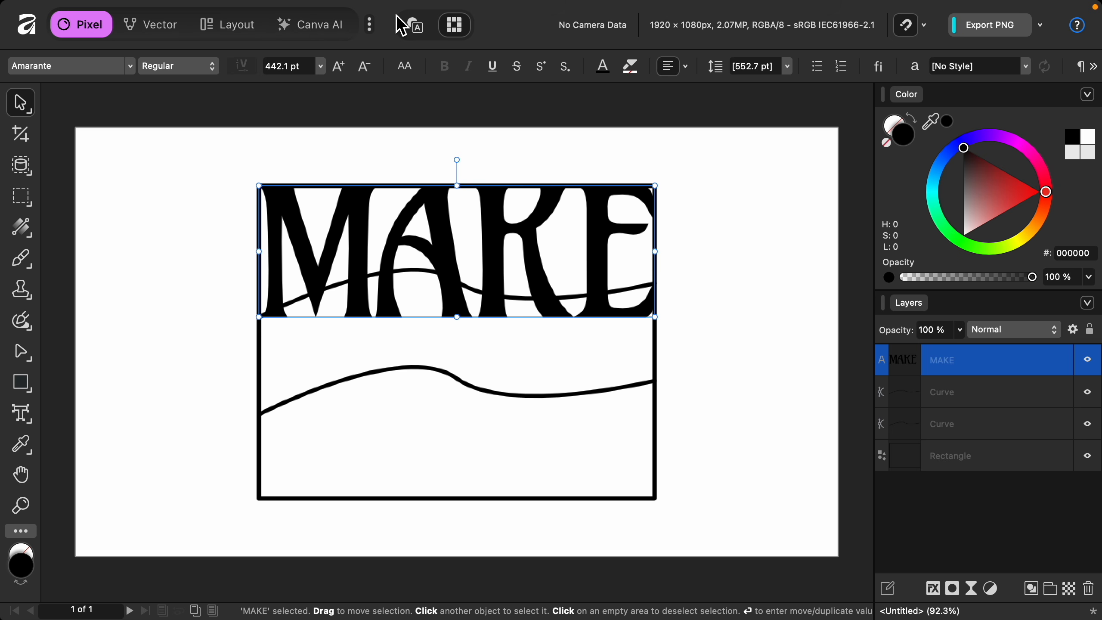
# - Apply a Quad warp group to MAKE and insert a mesh division at the middle of its top edge
pyautogui.moveTo(400, 11)
pyautogui.click(316, 13)
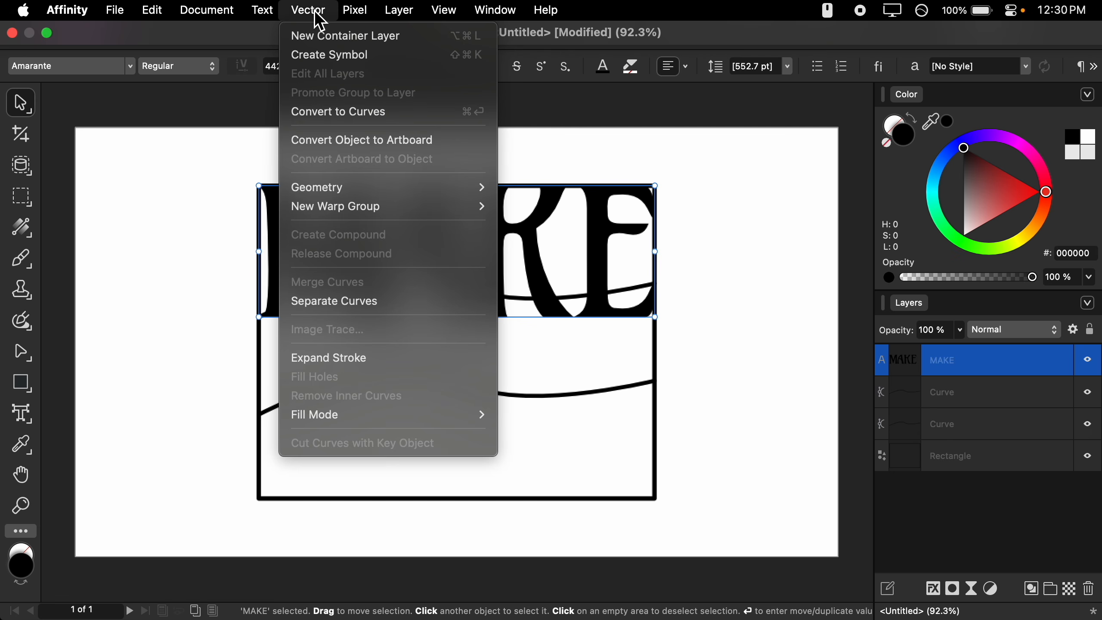
pyautogui.moveTo(381, 213)
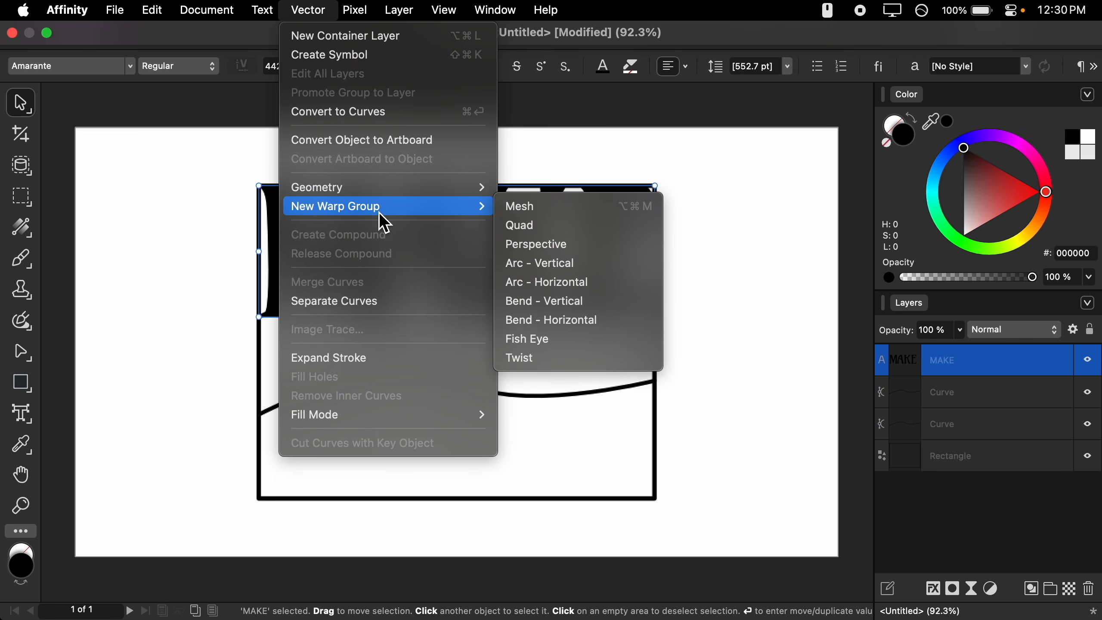
pyautogui.click(565, 235)
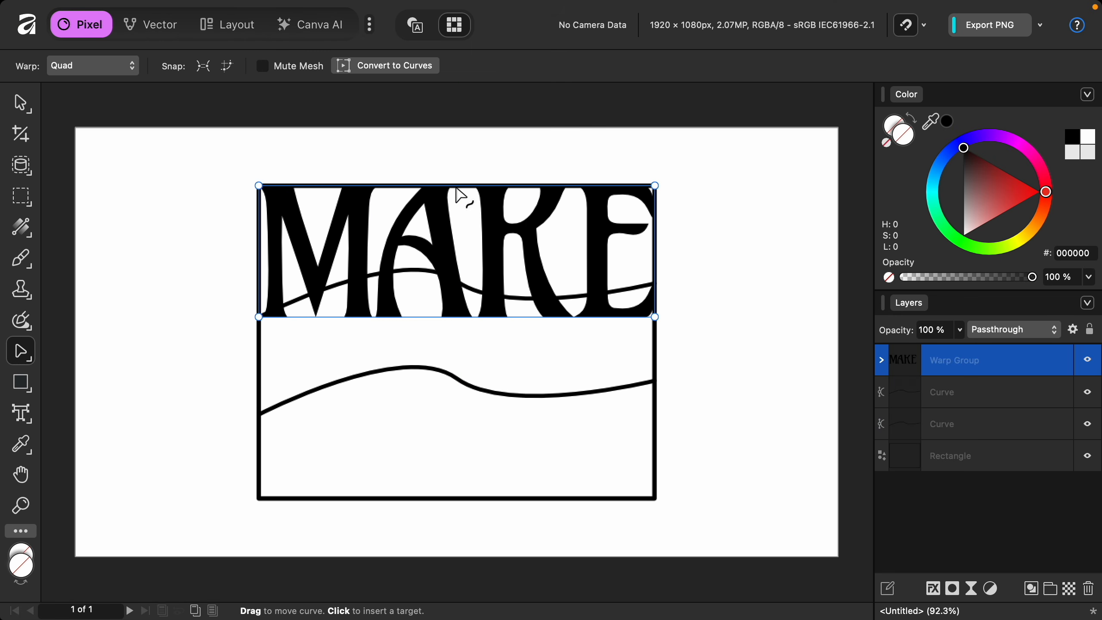
pyautogui.click(456, 189)
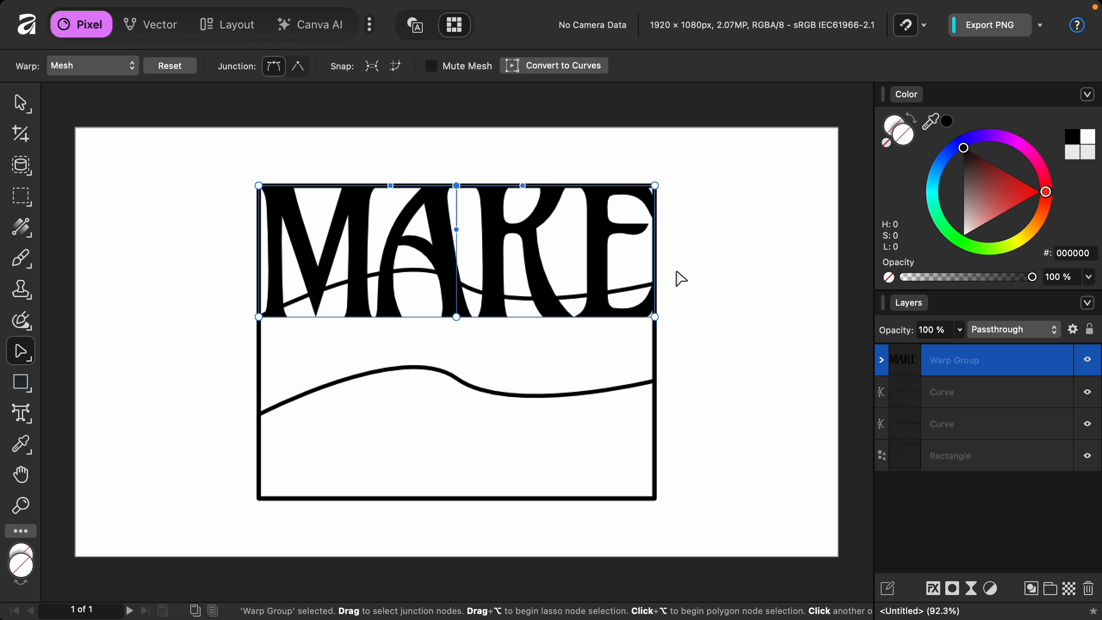
# - Raise the warp's bottom middle node onto the upper curve and adjust its handles and the bottom left node's handle to follow the wave
pyautogui.click(457, 317)
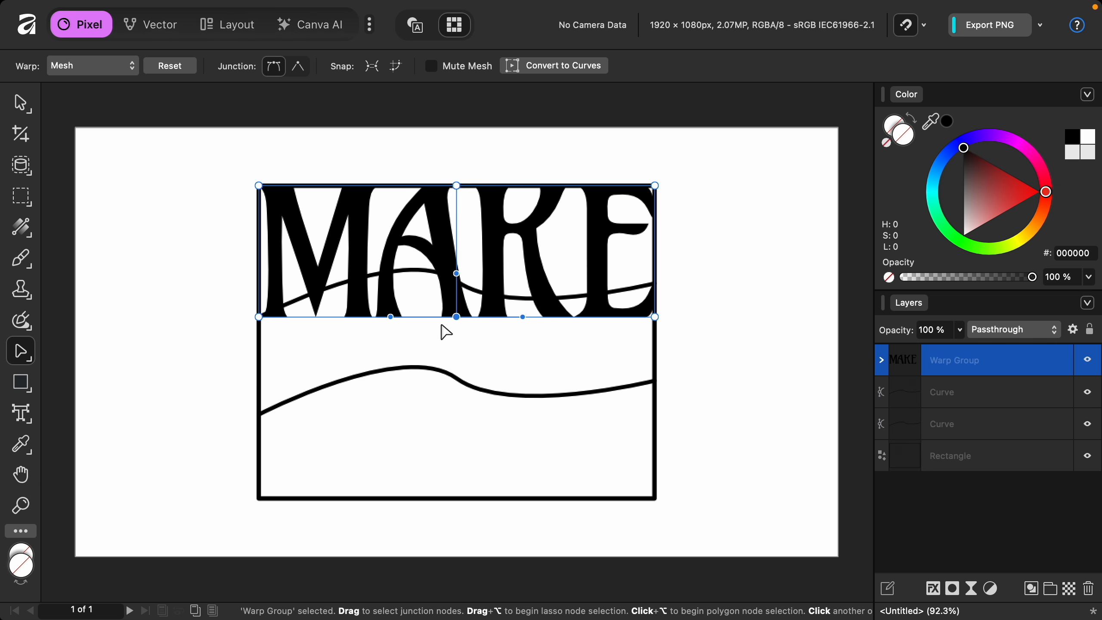
pyautogui.moveTo(457, 317); pyautogui.dragTo(459, 287)
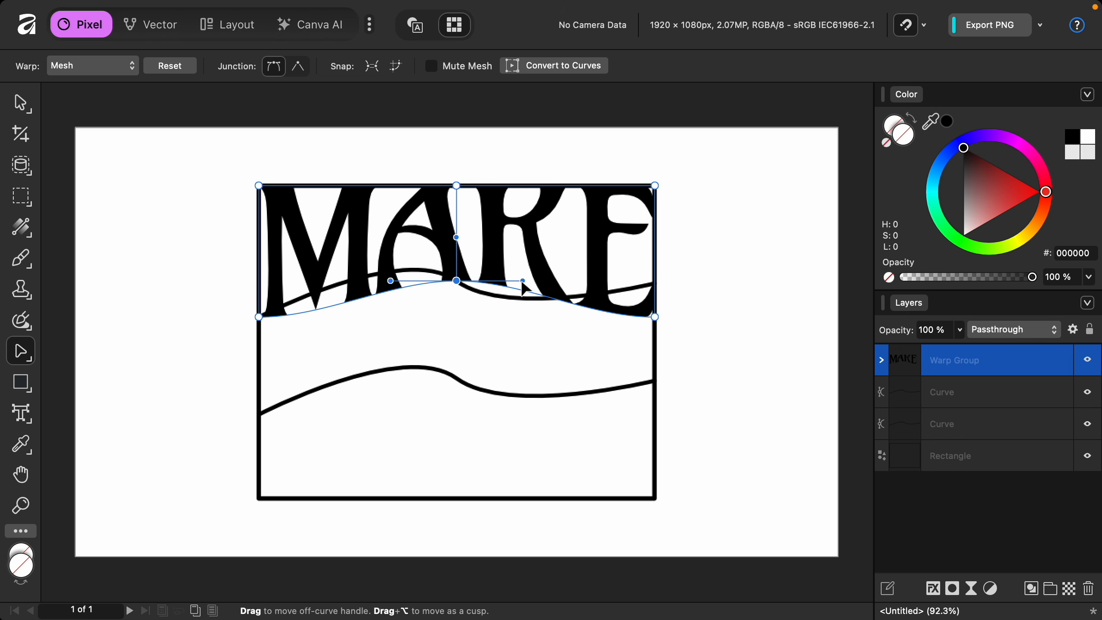
pyautogui.moveTo(522, 281); pyautogui.dragTo(510, 315)
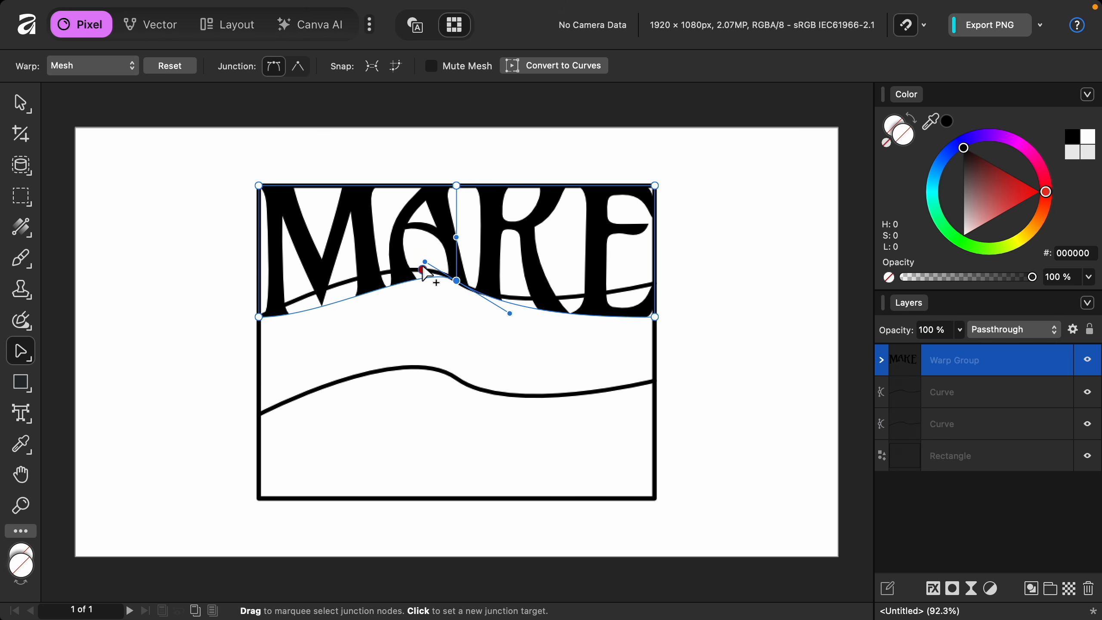
pyautogui.moveTo(425, 262); pyautogui.dragTo(403, 251)
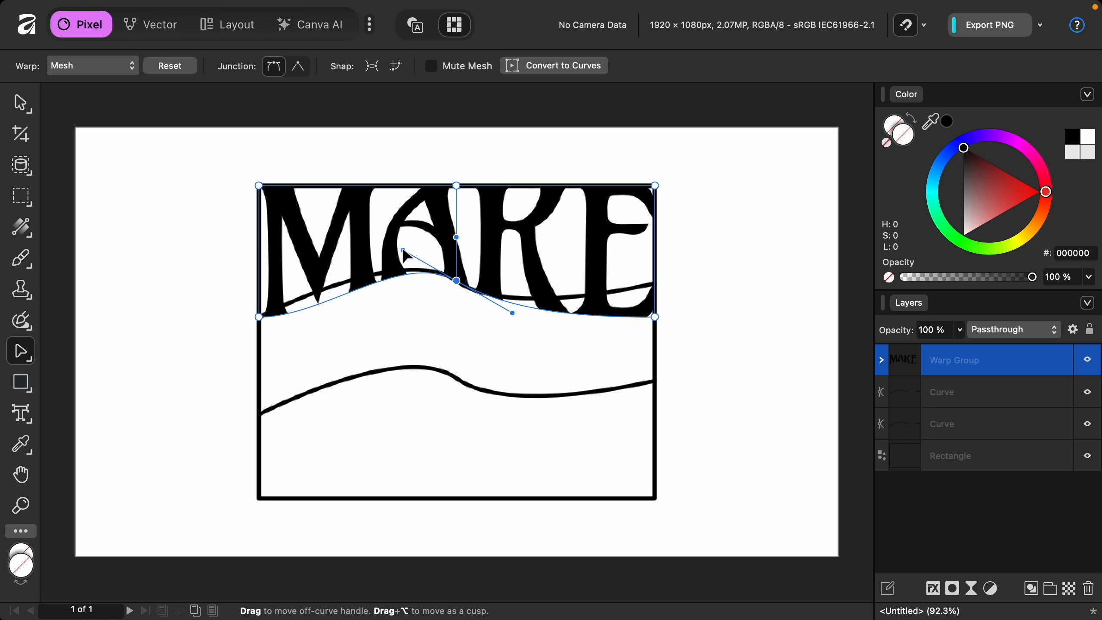
pyautogui.click(258, 317)
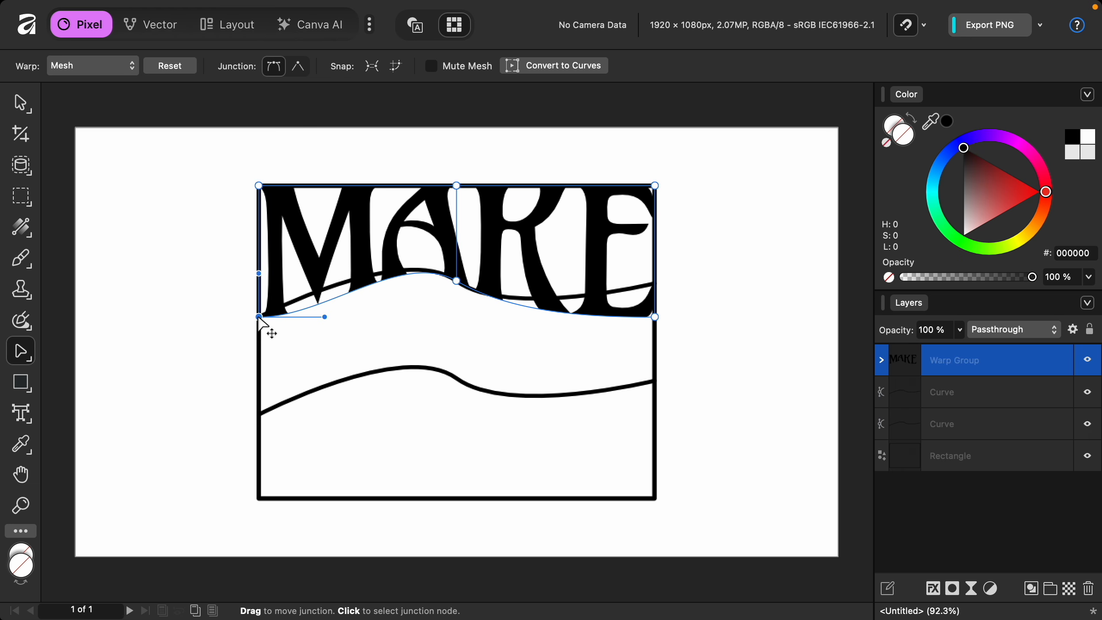
pyautogui.moveTo(325, 318); pyautogui.dragTo(323, 291)
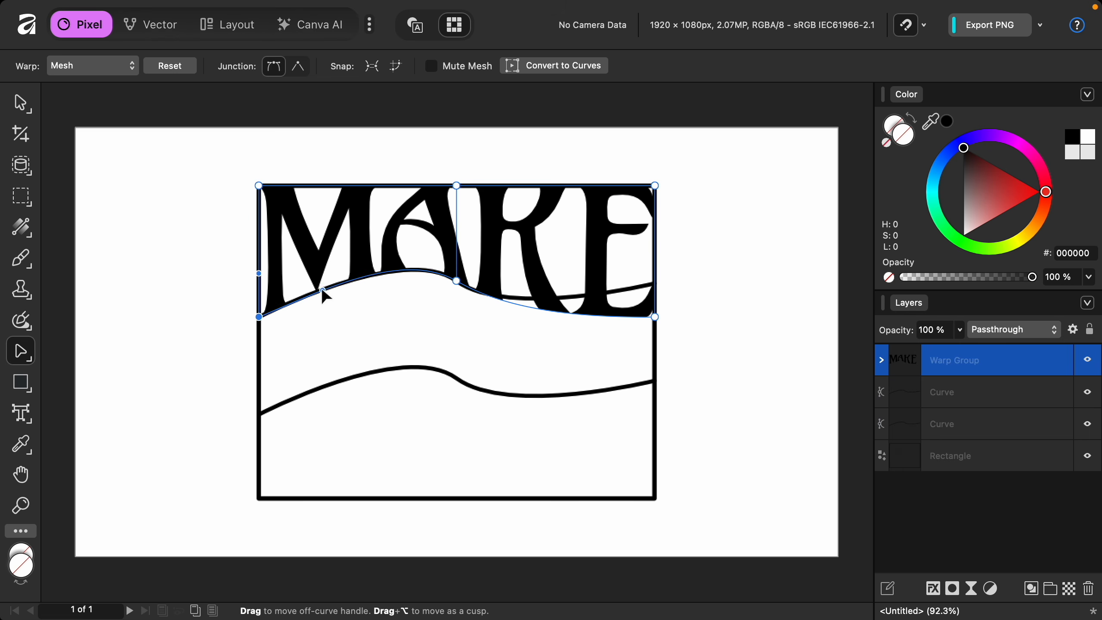
# - Raise the warp's bottom right node to the upper curve's right end and bend its handle to match the wave
pyautogui.scroll(3, 324, 293)
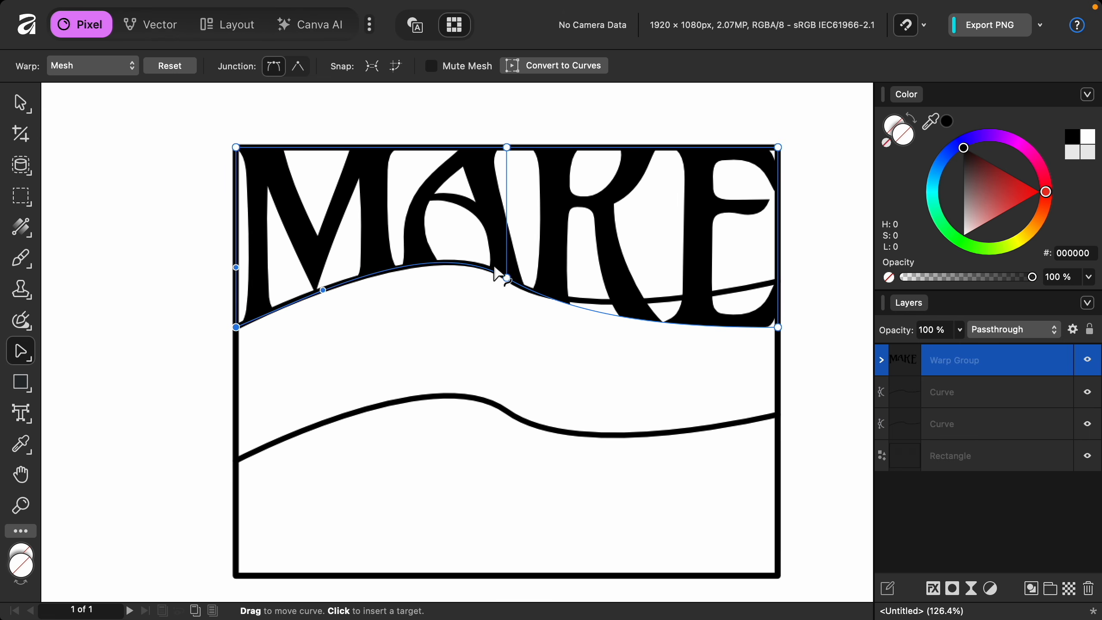
pyautogui.click(778, 327)
pyautogui.moveTo(779, 329); pyautogui.dragTo(779, 283)
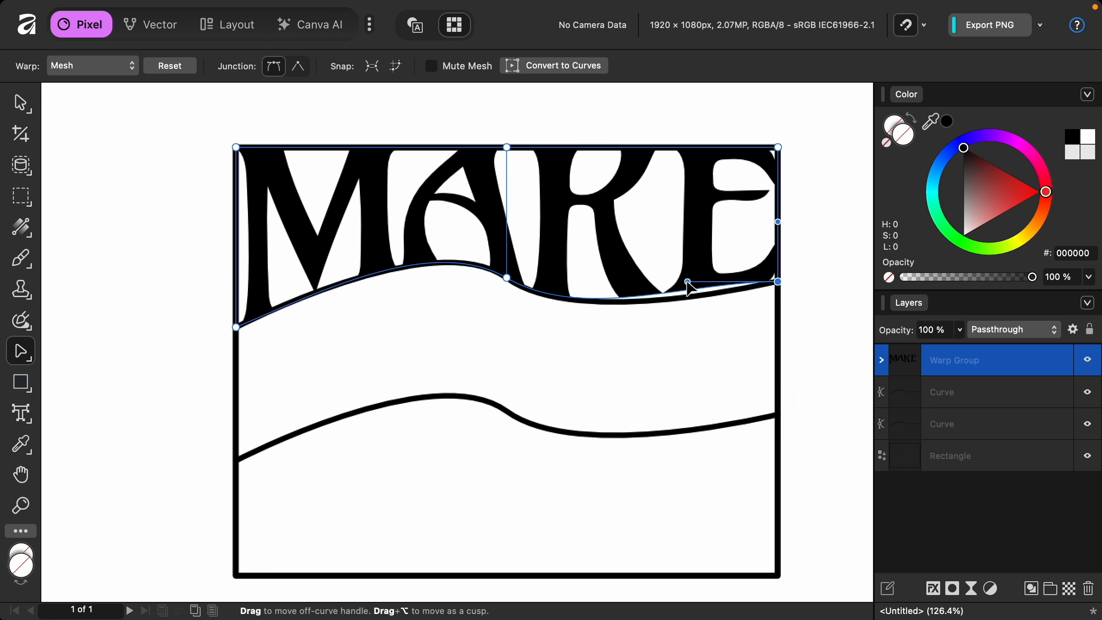
pyautogui.moveTo(687, 285); pyautogui.dragTo(688, 299)
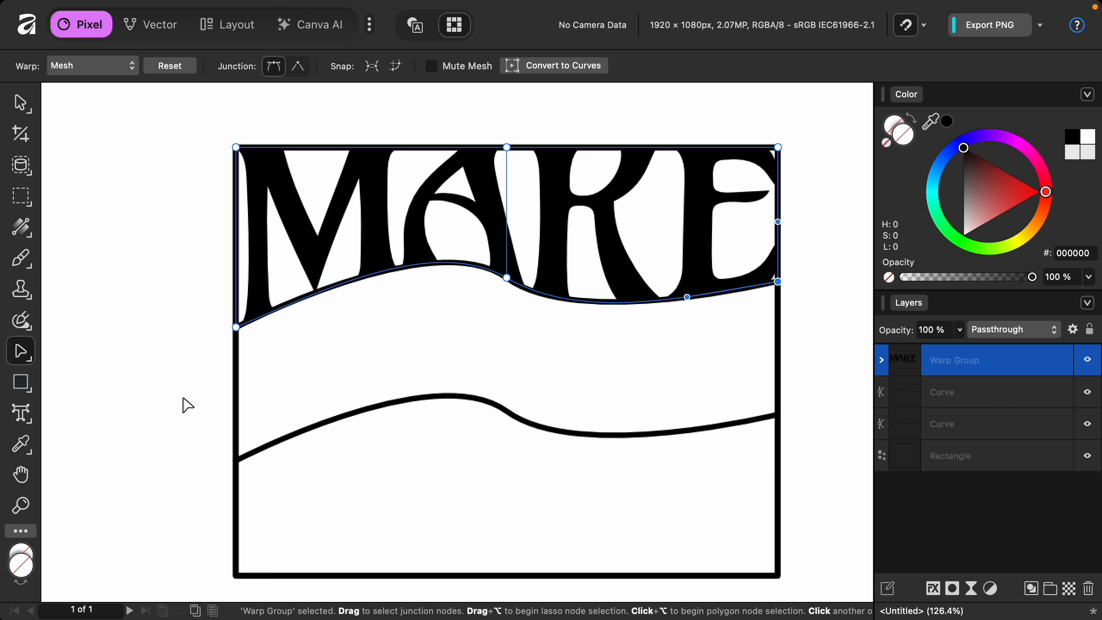
# - Add the art text "GROOVY" at about 342 pt across the rectangle's middle section
pyautogui.click(21, 416)
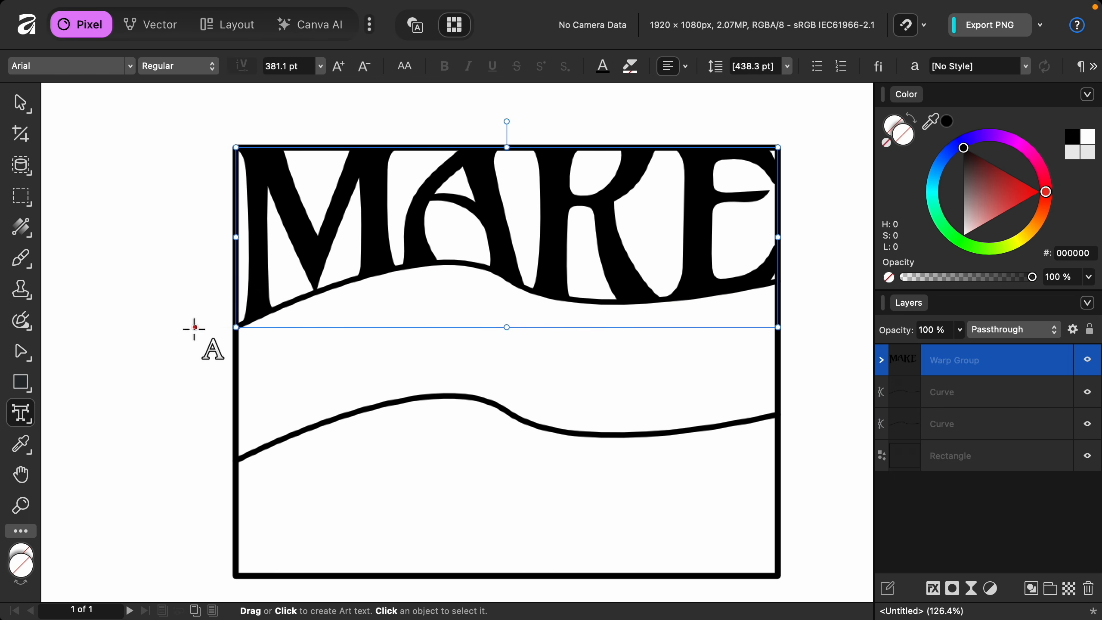
pyautogui.moveTo(191, 327); pyautogui.dragTo(394, 460)
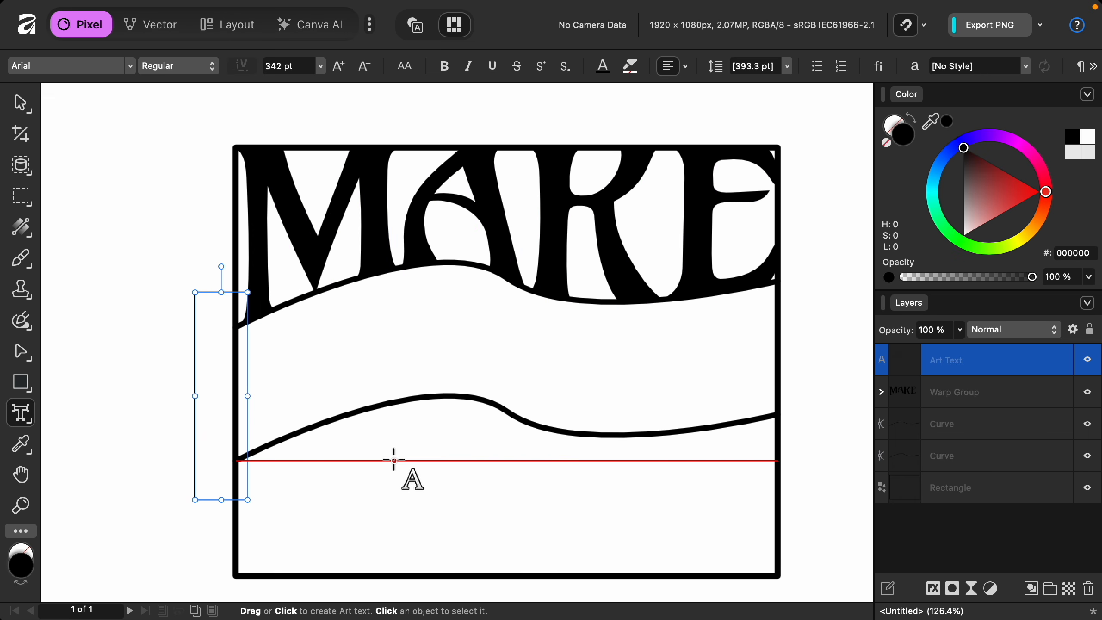
pyautogui.write('GROOVY')
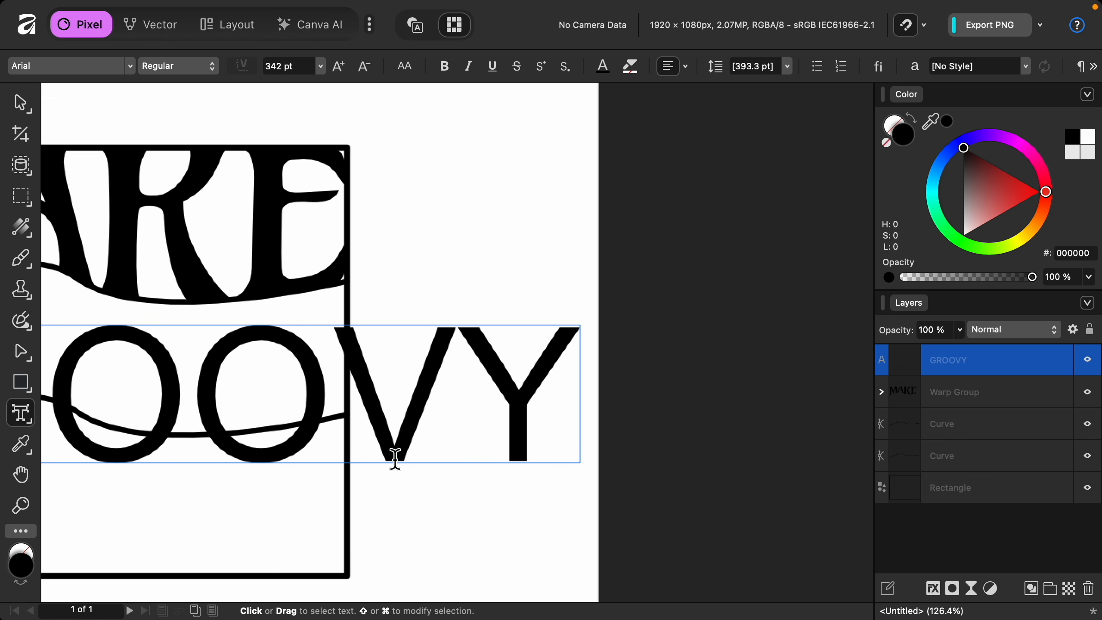
pyautogui.scroll(-3, 395, 459)
pyautogui.hscroll(-10, 395, 458)
pyautogui.scroll(-3, 395, 458)
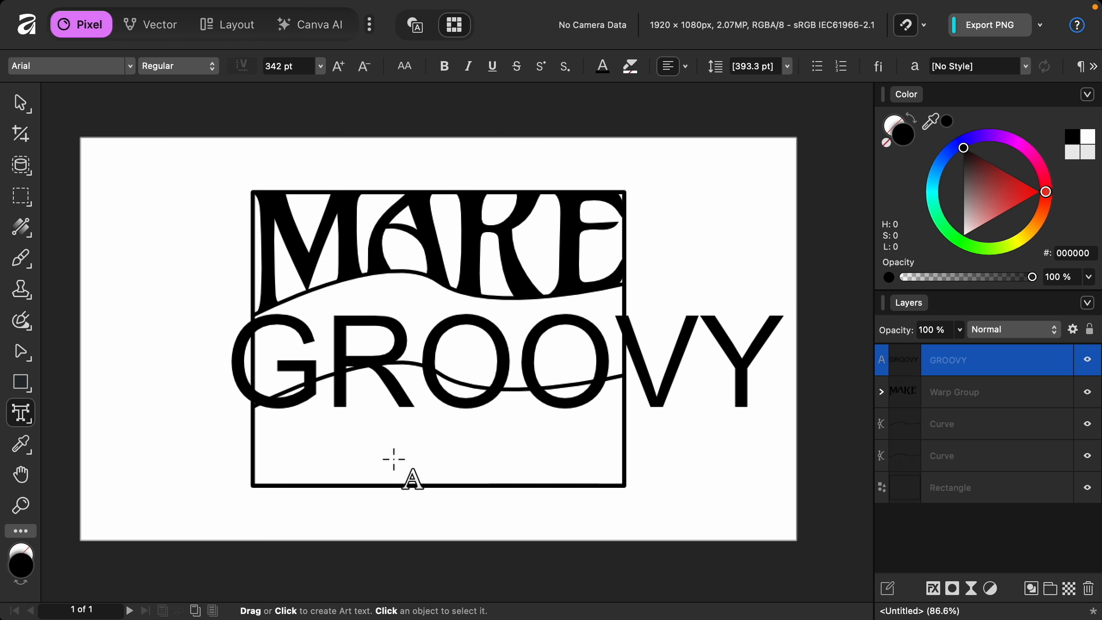
# - Set the font of the GROOVY text to Amarante
pyautogui.doubleClick(504, 369)
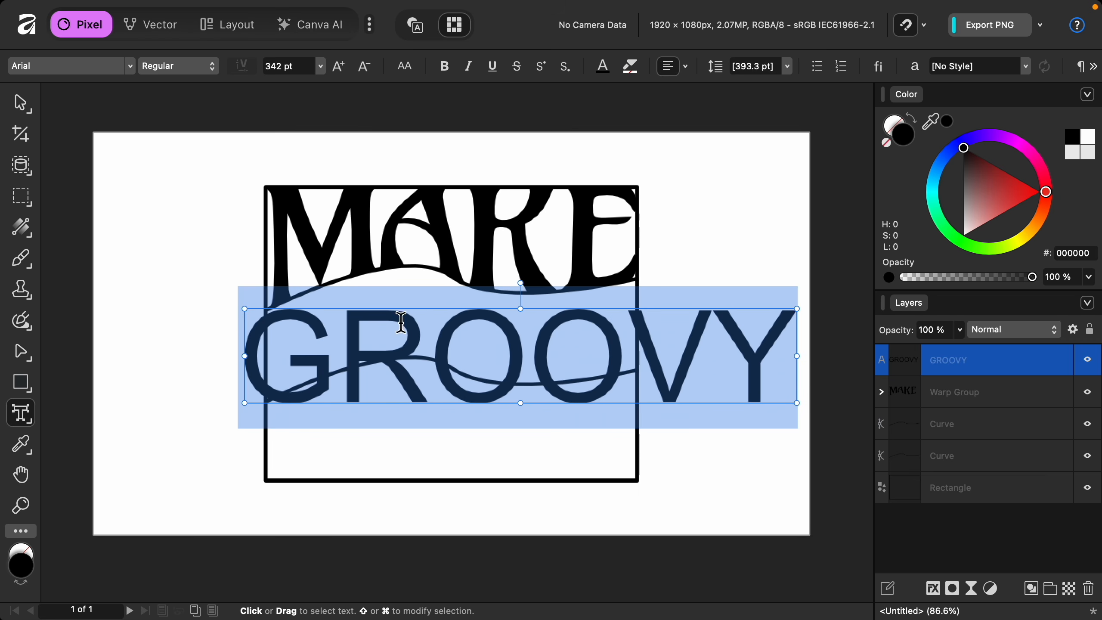
pyautogui.click(131, 69)
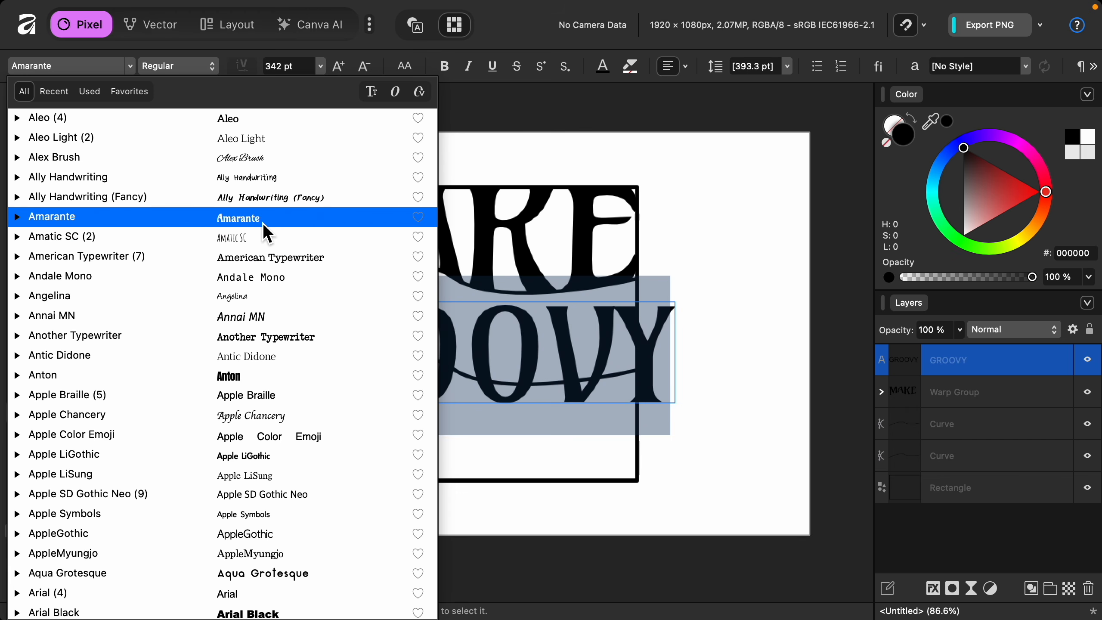
pyautogui.click(263, 219)
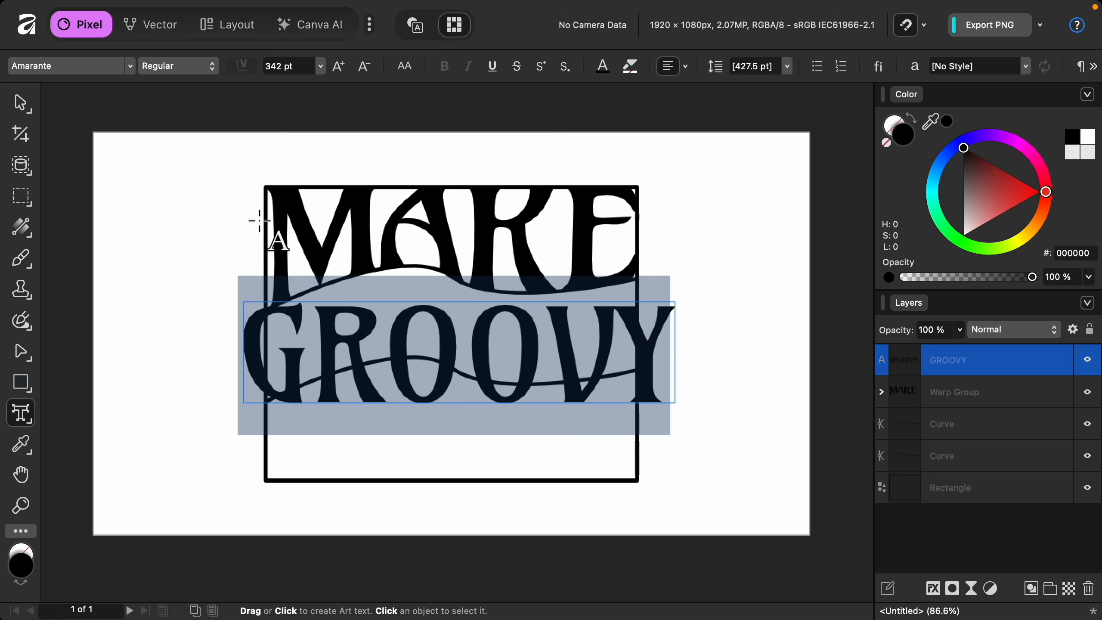
# - Tighten the kerning between G and R and between R and the first O in GROOVY
pyautogui.click(315, 351)
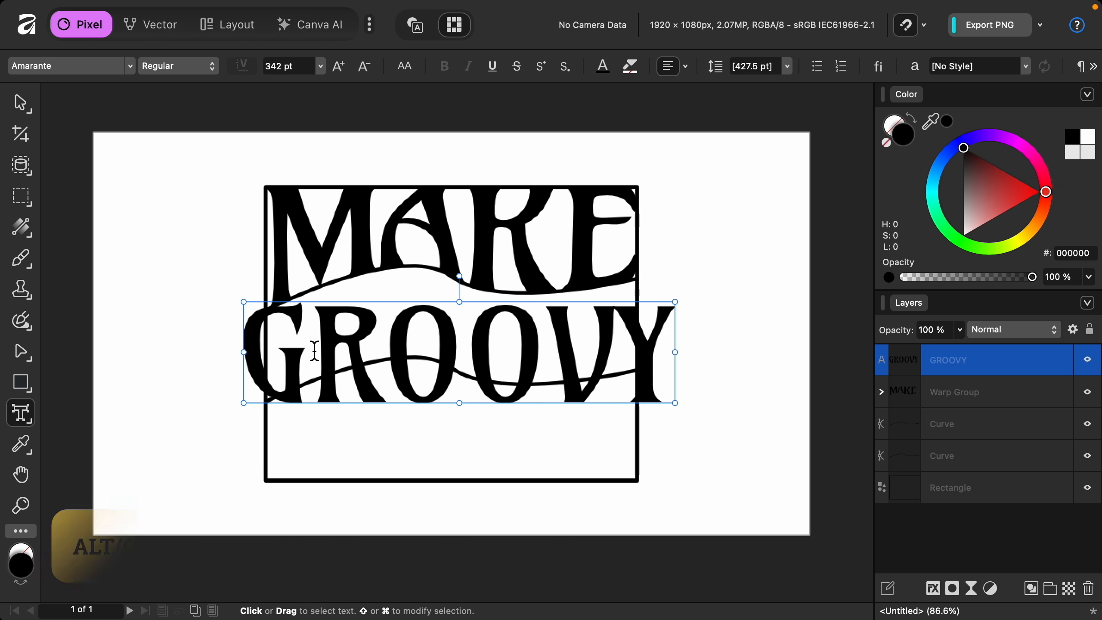
pyautogui.hotkey('alt', 'Left')
pyautogui.hotkey('alt', 'Left')
pyautogui.hotkey('alt', 'Left')
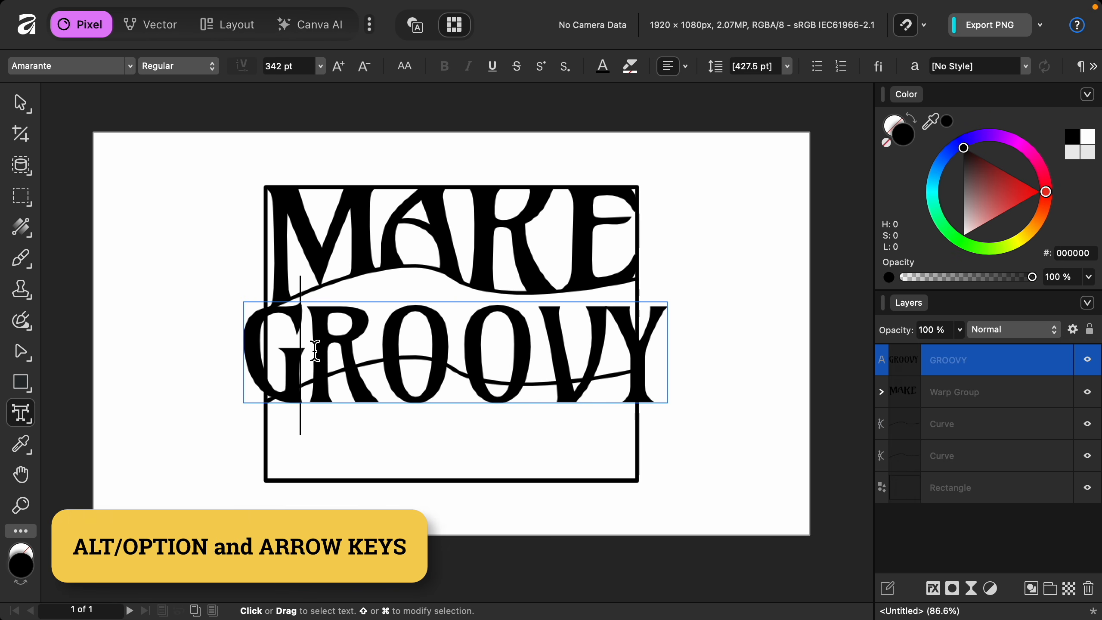
pyautogui.press('Right')
pyautogui.hotkey('alt', 'Left')
pyautogui.hotkey('alt', 'Left')
pyautogui.hotkey('alt', 'Left')
pyautogui.hotkey('alt', 'Left')
pyautogui.hotkey('alt', 'Left')
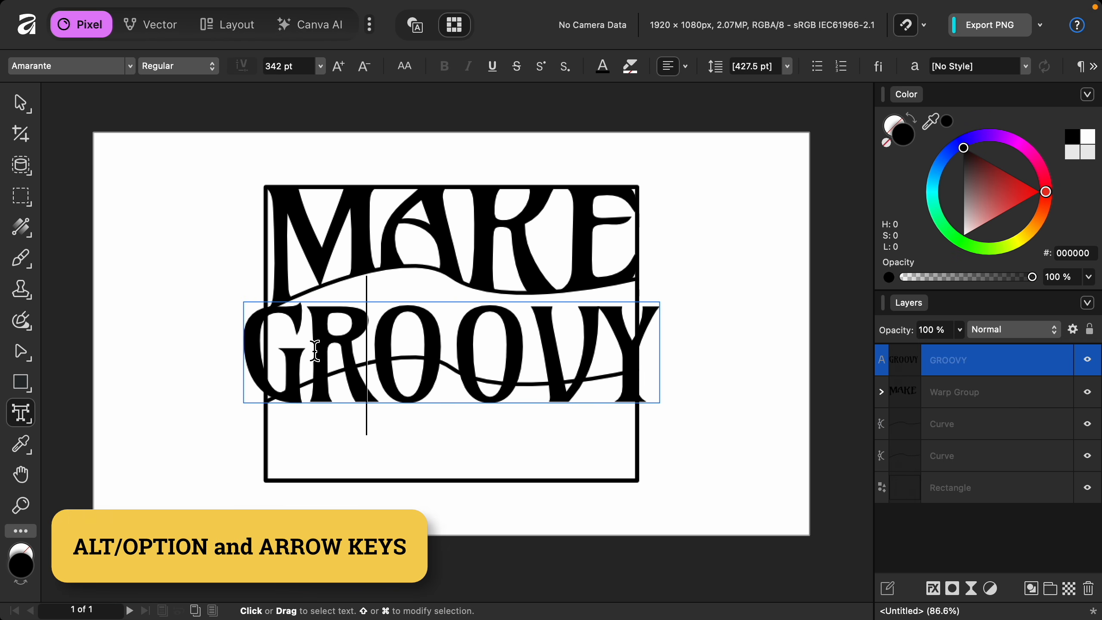
# - Tighten the kerning between the two Os and between the second O and V in GROOVY
pyautogui.press('Right')
pyautogui.hotkey('alt', 'Left')
pyautogui.hotkey('alt', 'Left')
pyautogui.hotkey('alt', 'Left')
pyautogui.hotkey('alt', 'Left')
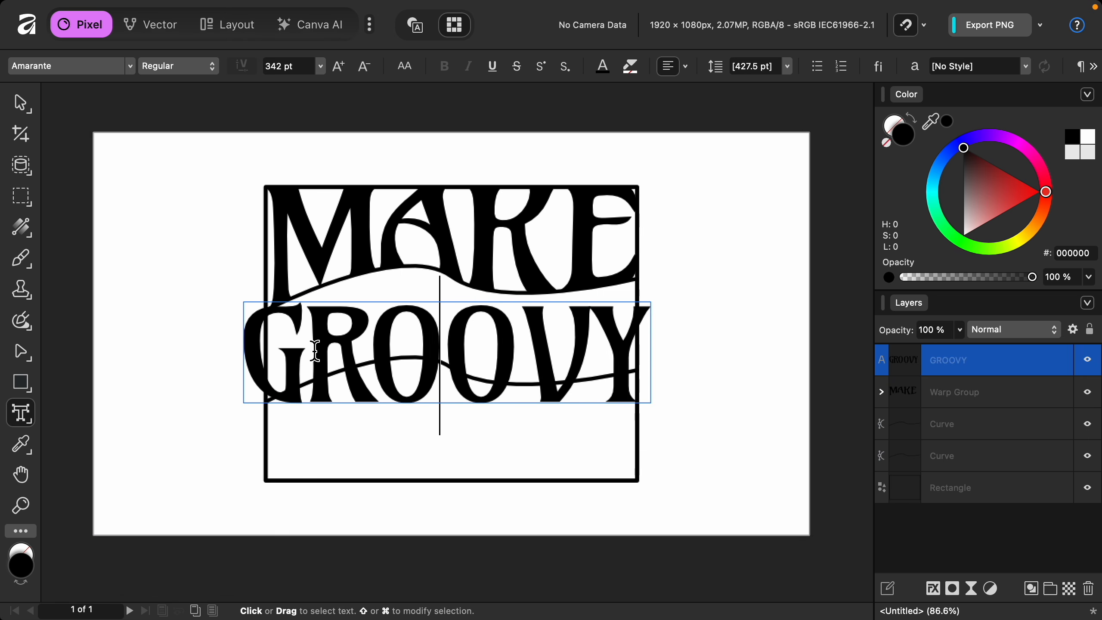
pyautogui.press('Right')
pyautogui.hotkey('alt', 'Left')
pyautogui.hotkey('alt', 'Left')
pyautogui.hotkey('alt', 'Left')
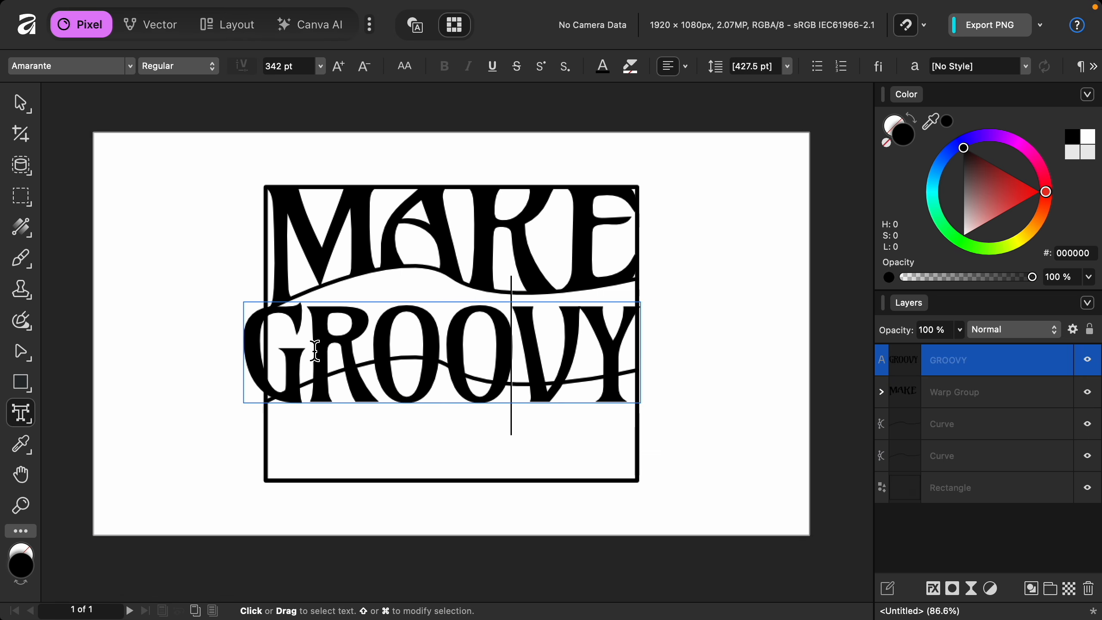
pyautogui.press('Escape')
# - Fit GROOVY to the rectangle's width by aligning it with the left edge, scaling it to about 309.5 pt and stretching it to the right edge
pyautogui.click(21, 106)
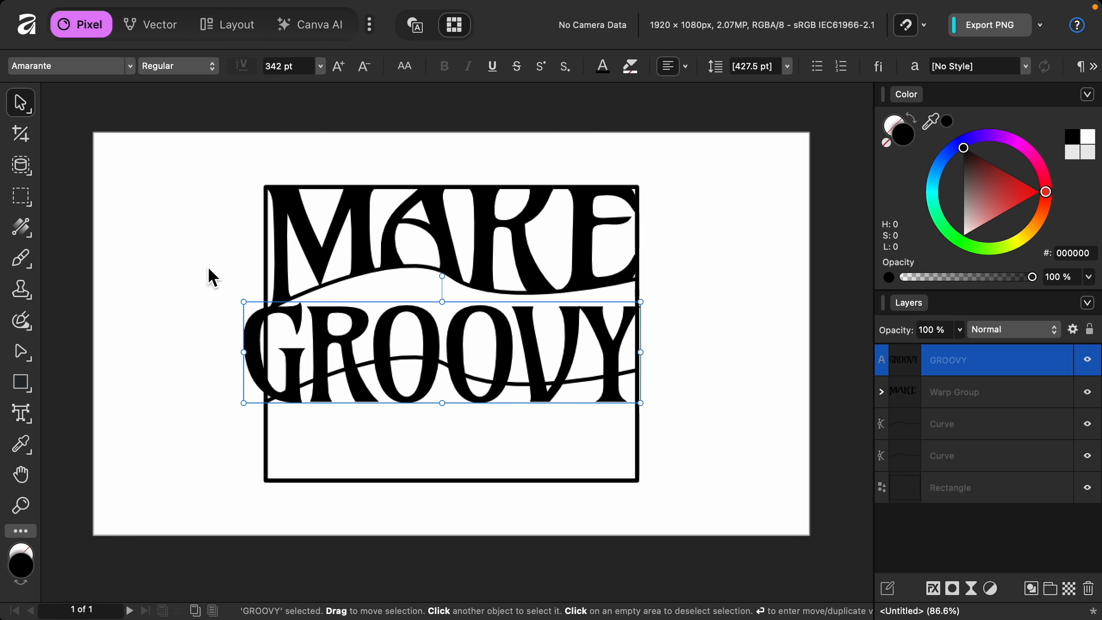
pyautogui.moveTo(294, 327); pyautogui.dragTo(316, 336)
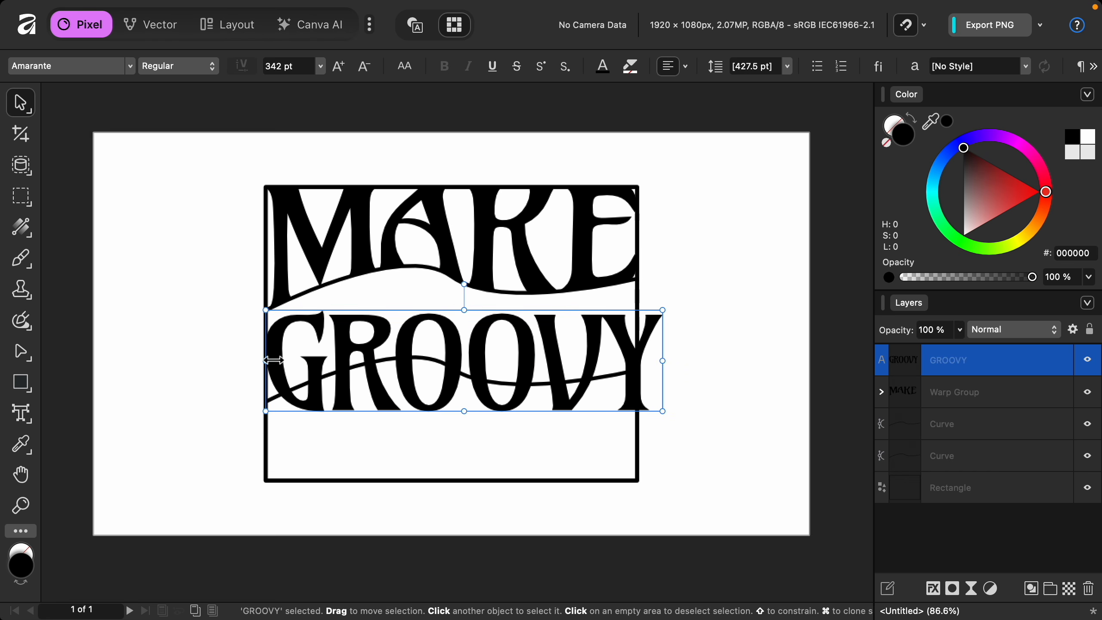
pyautogui.moveTo(266, 408)
pyautogui.mouseDown()
pyautogui.moveTo(279, 393)
pyautogui.moveTo(266, 411)
pyautogui.mouseUp()
pyautogui.moveTo(664, 410); pyautogui.dragTo(627, 392)
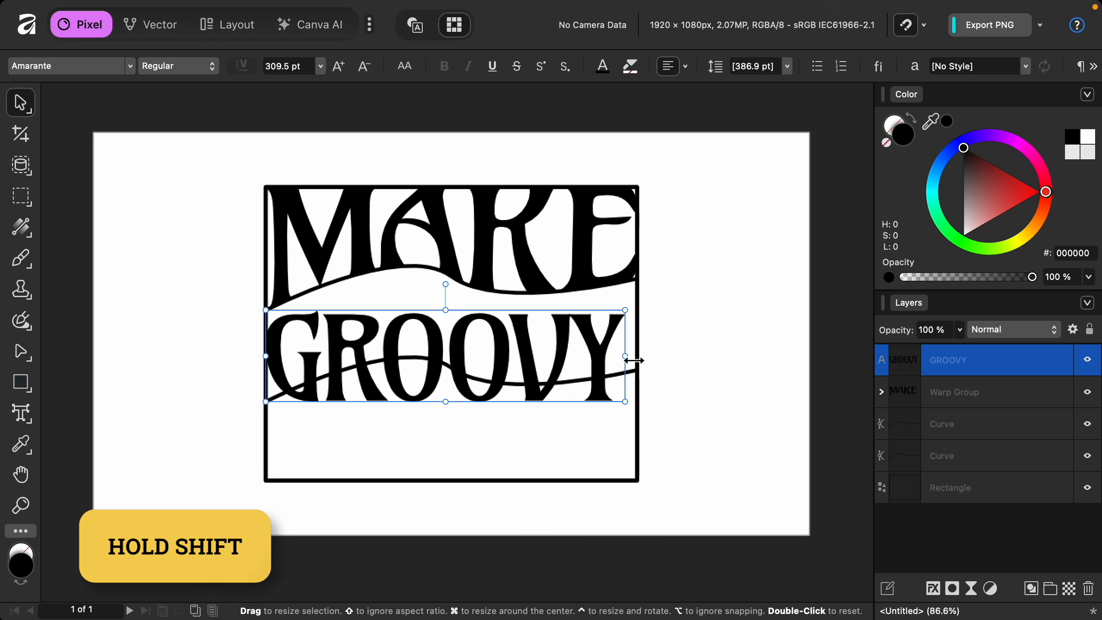
pyautogui.moveTo(633, 361); pyautogui.dragTo(645, 361)
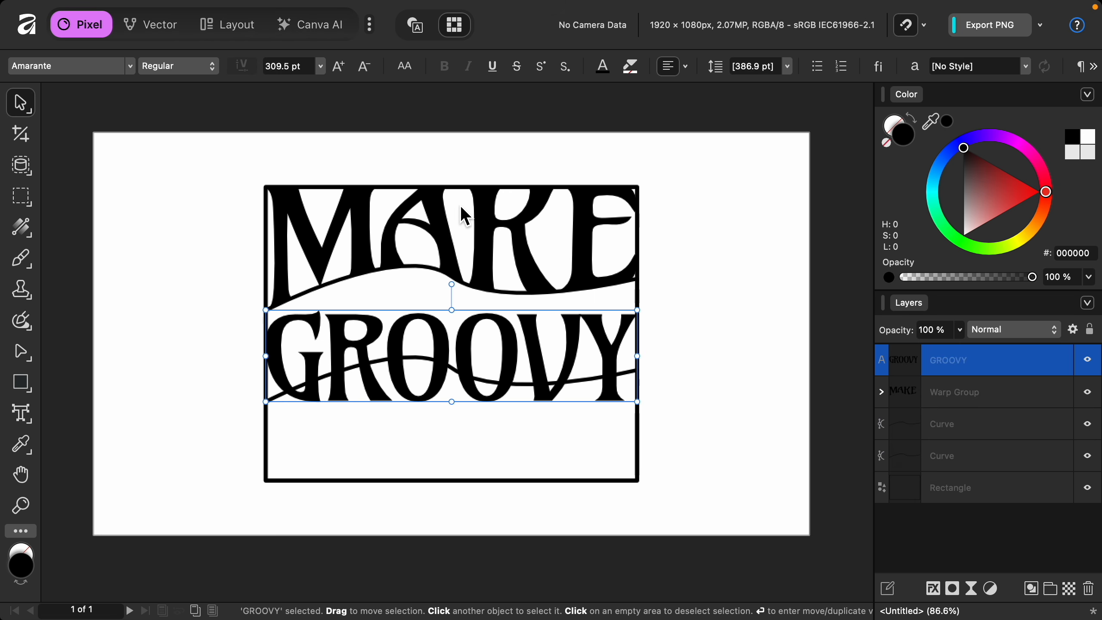
# - Apply a Quad warp group to GROOVY and insert a junction at the middle of its top edge
pyautogui.moveTo(387, 12)
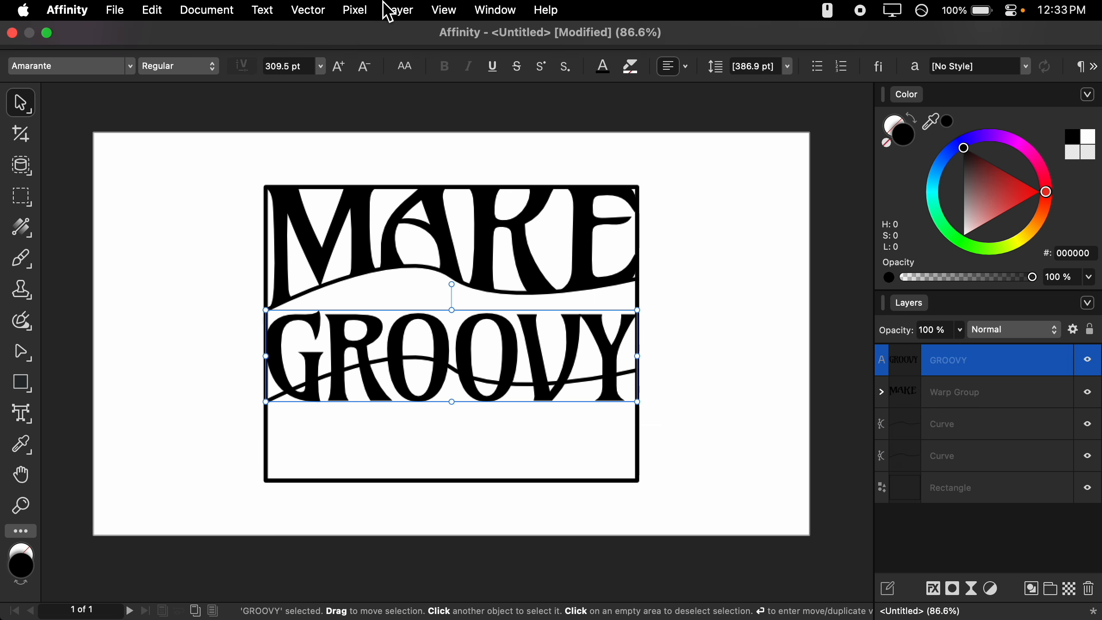
pyautogui.click(318, 17)
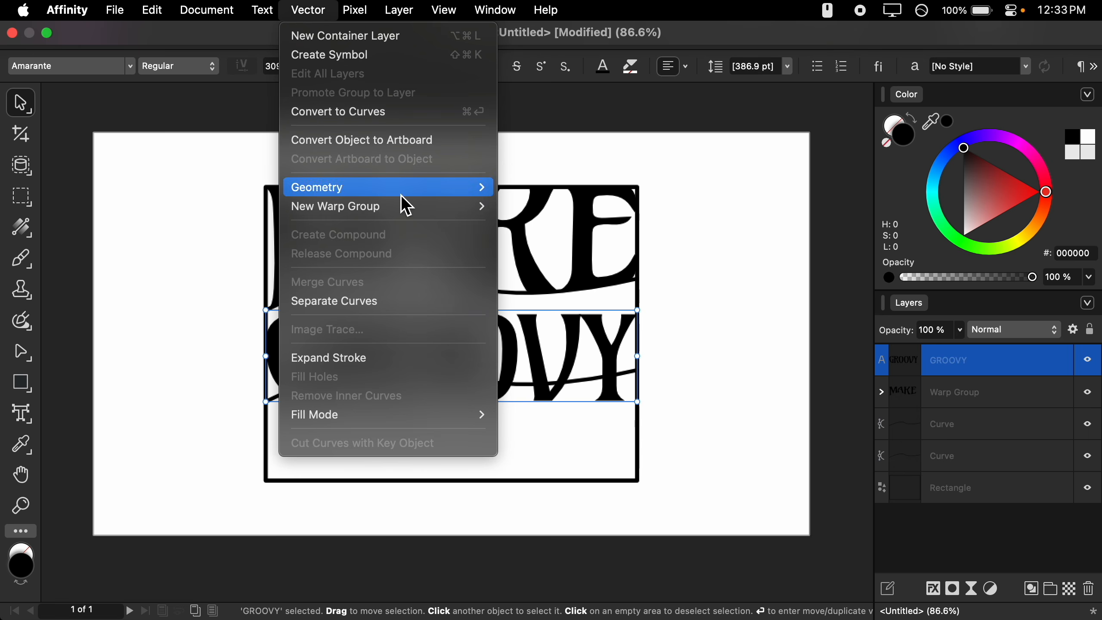
pyautogui.moveTo(418, 215)
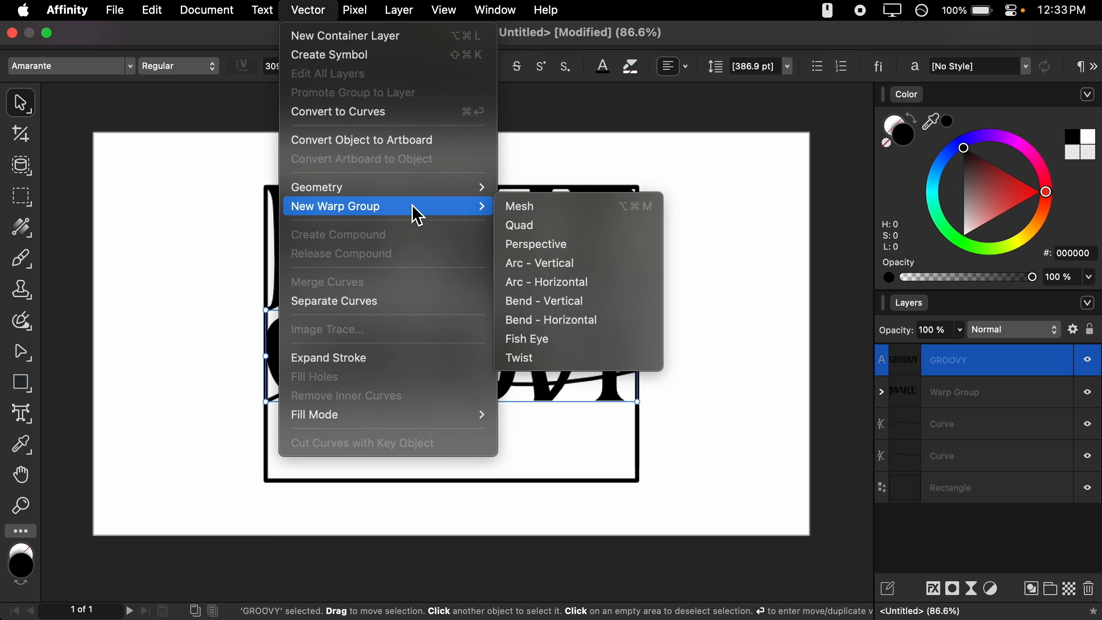
pyautogui.click(547, 226)
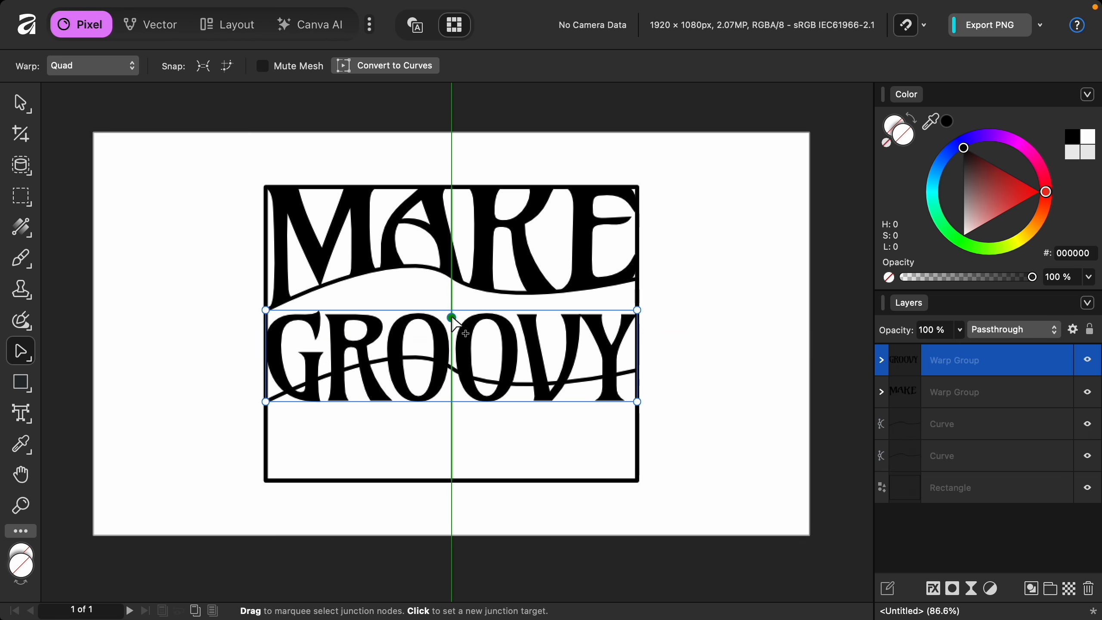
pyautogui.click(452, 313)
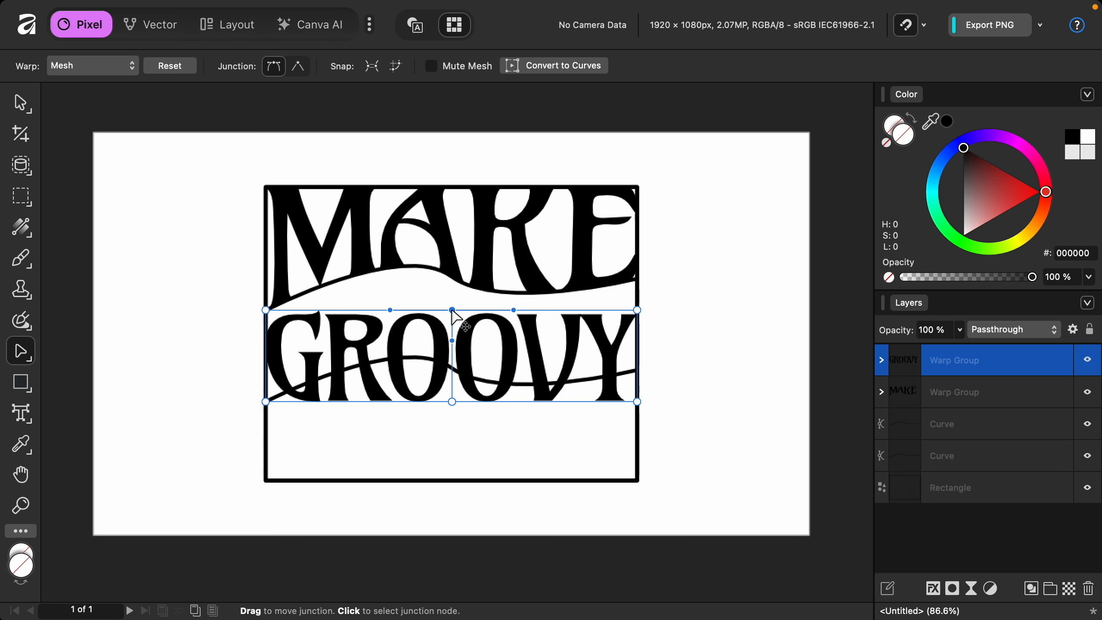
# - Raise the GROOVY warp's two middle nodes and two right corner nodes onto the upper and lower wavy curves
pyautogui.moveTo(452, 311); pyautogui.dragTo(455, 282)
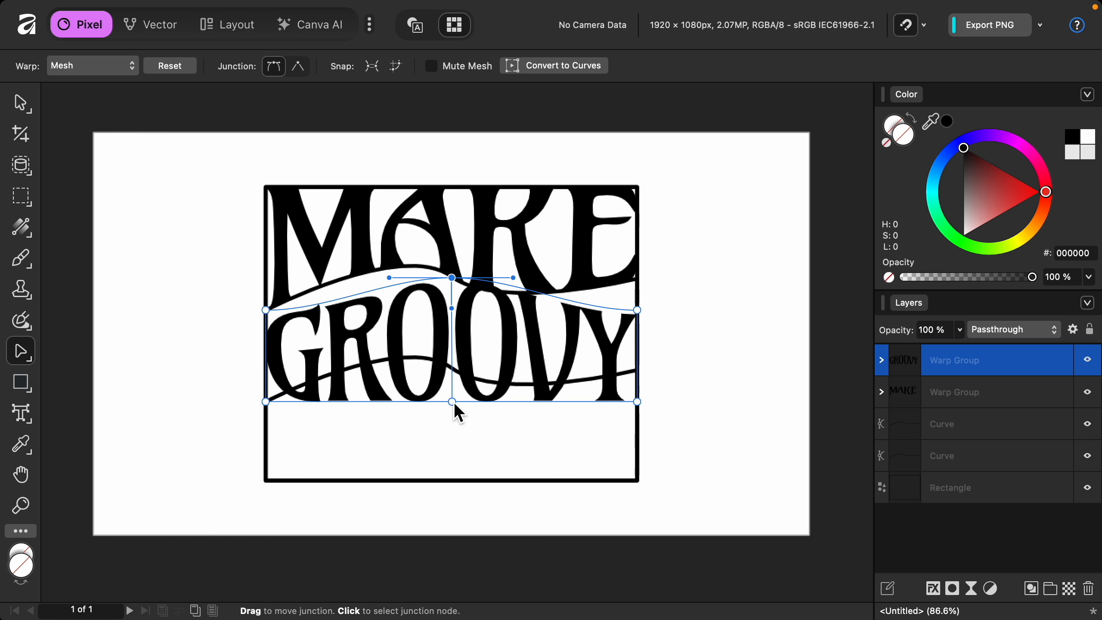
pyautogui.moveTo(451, 402); pyautogui.dragTo(452, 369)
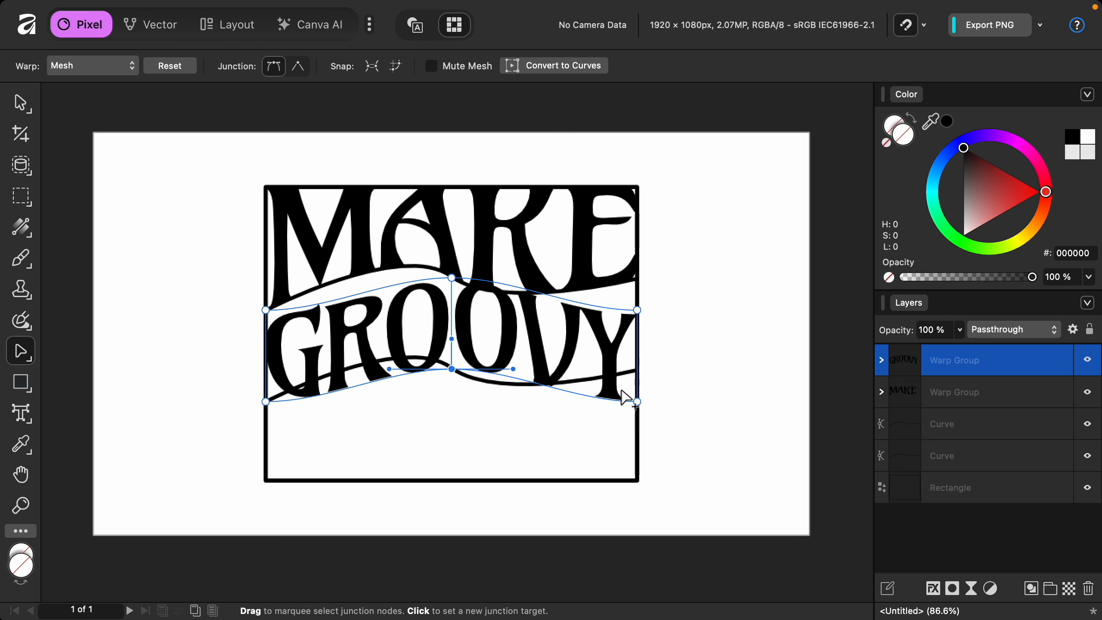
pyautogui.click(637, 310)
pyautogui.moveTo(638, 311); pyautogui.dragTo(638, 277)
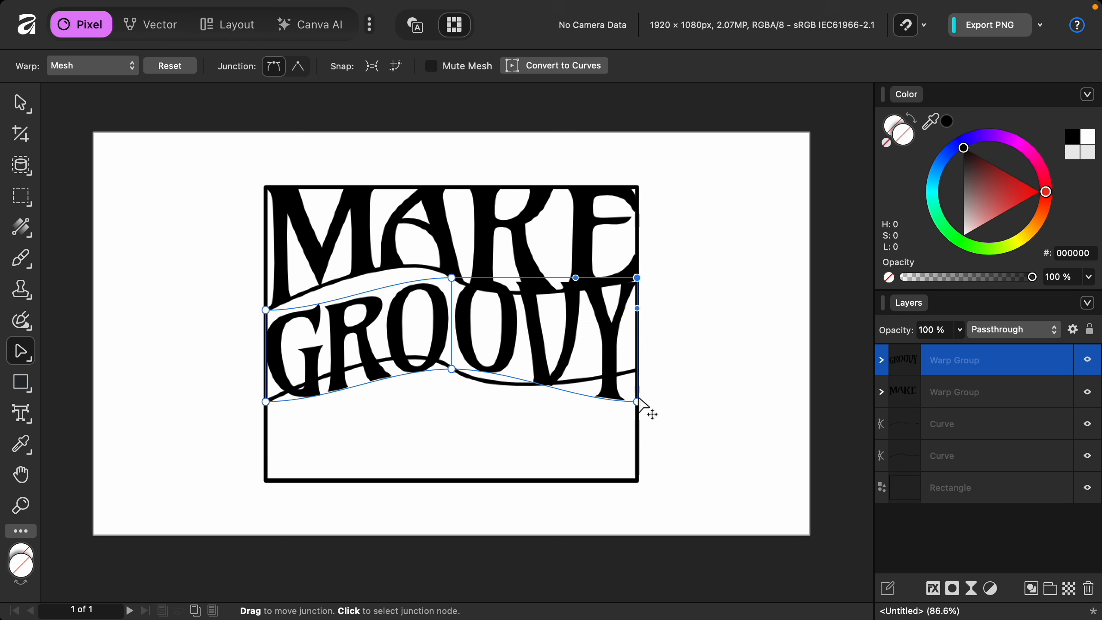
pyautogui.moveTo(638, 402); pyautogui.dragTo(638, 371)
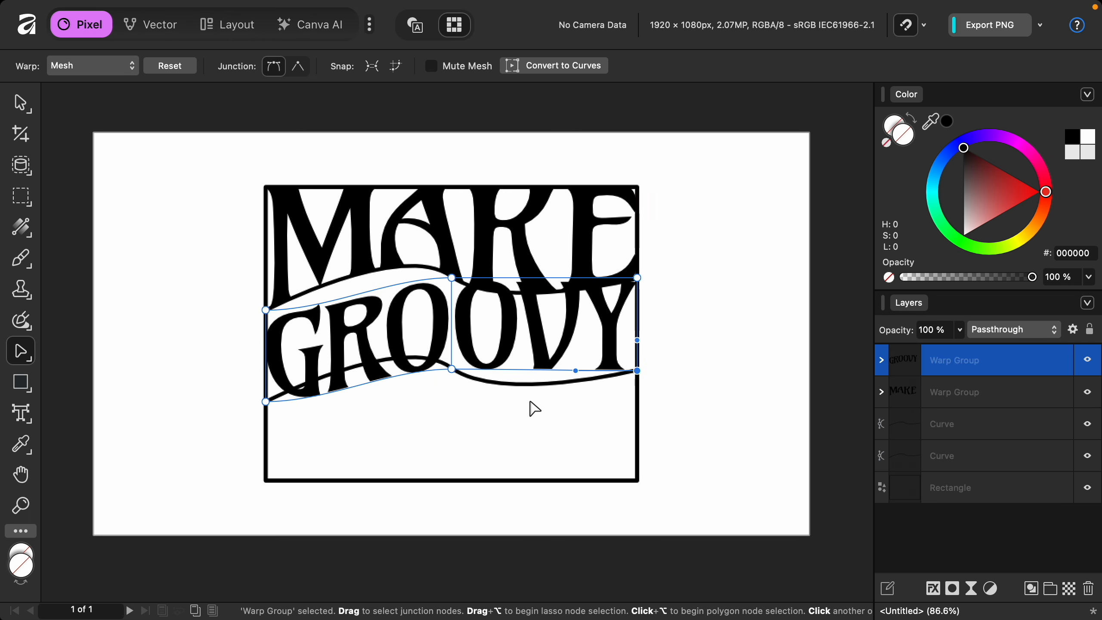
# - Bend the handles of the GROOVY warp's top left, middle and right nodes so its top edge follows the upper curve
pyautogui.click(266, 310)
pyautogui.moveTo(328, 310); pyautogui.dragTo(319, 281)
pyautogui.click(451, 278)
pyautogui.moveTo(389, 278); pyautogui.dragTo(392, 249)
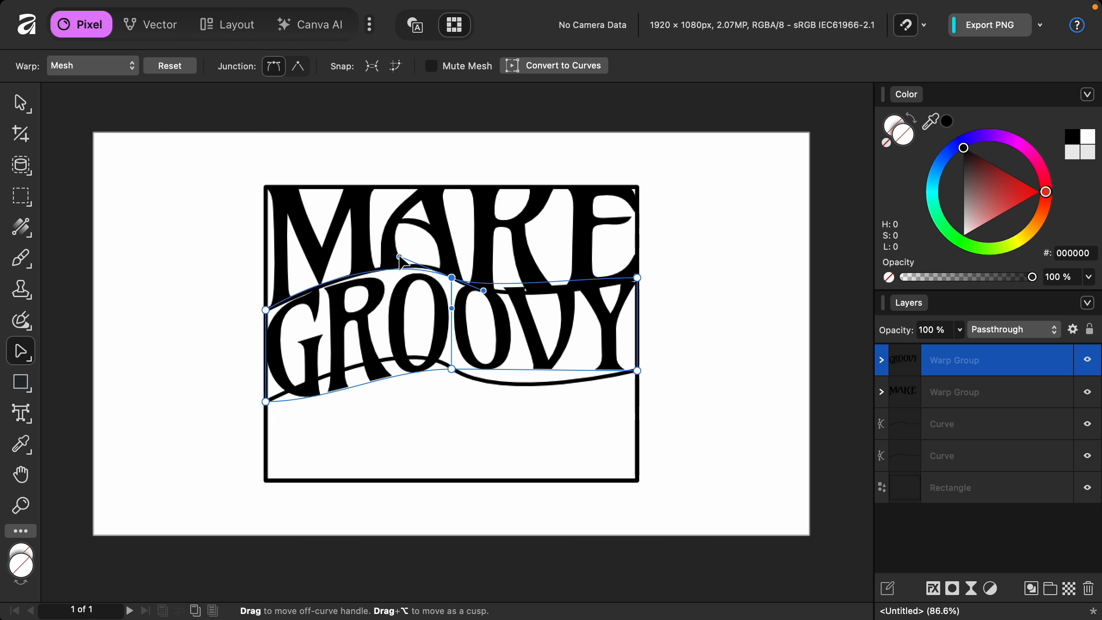
pyautogui.click(638, 277)
pyautogui.moveTo(575, 278); pyautogui.dragTo(580, 295)
# - Bend the handles of the GROOVY warp's bottom right, middle and left nodes so its bottom edge follows the lower curve
pyautogui.click(637, 370)
pyautogui.moveTo(575, 371); pyautogui.dragTo(577, 393)
pyautogui.click(452, 369)
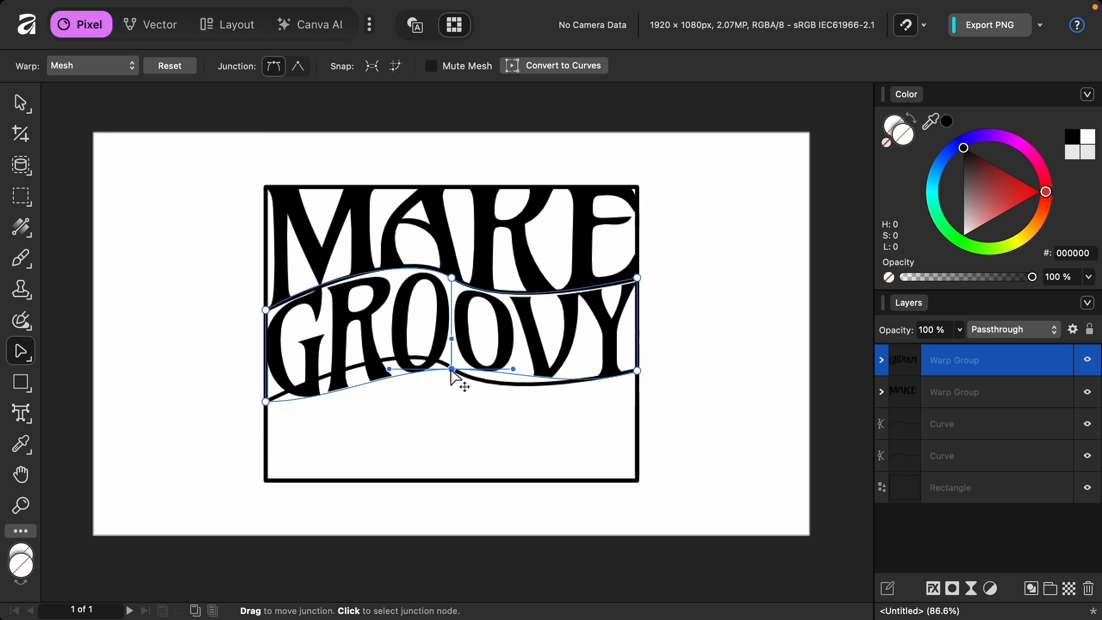
pyautogui.moveTo(509, 374); pyautogui.dragTo(503, 390)
pyautogui.moveTo(412, 351); pyautogui.dragTo(393, 346)
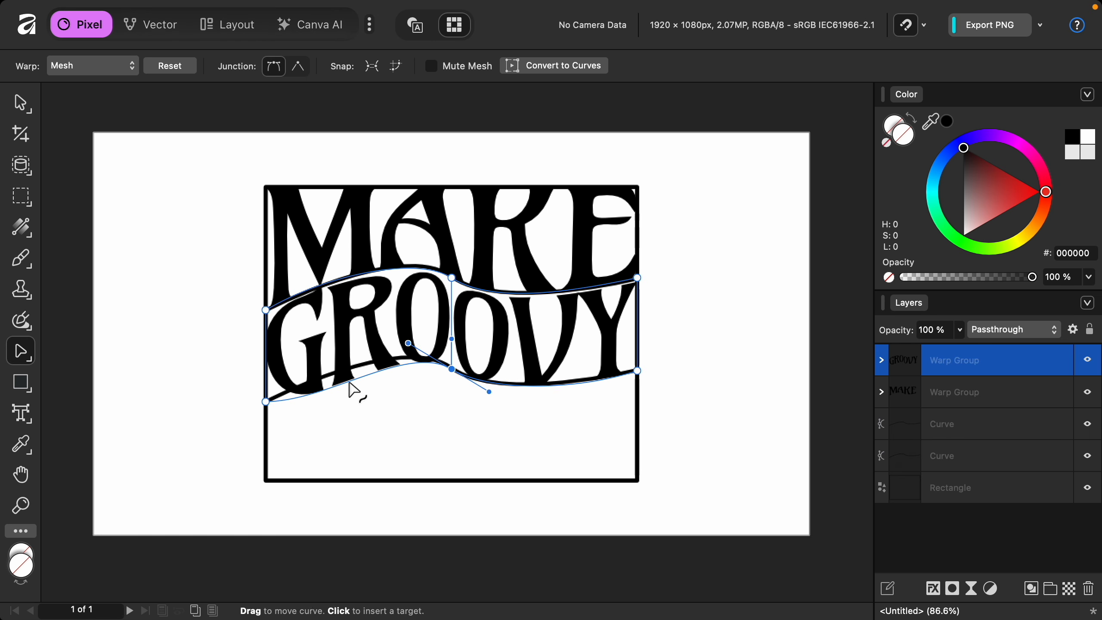
pyautogui.click(266, 402)
pyautogui.moveTo(327, 401); pyautogui.dragTo(323, 374)
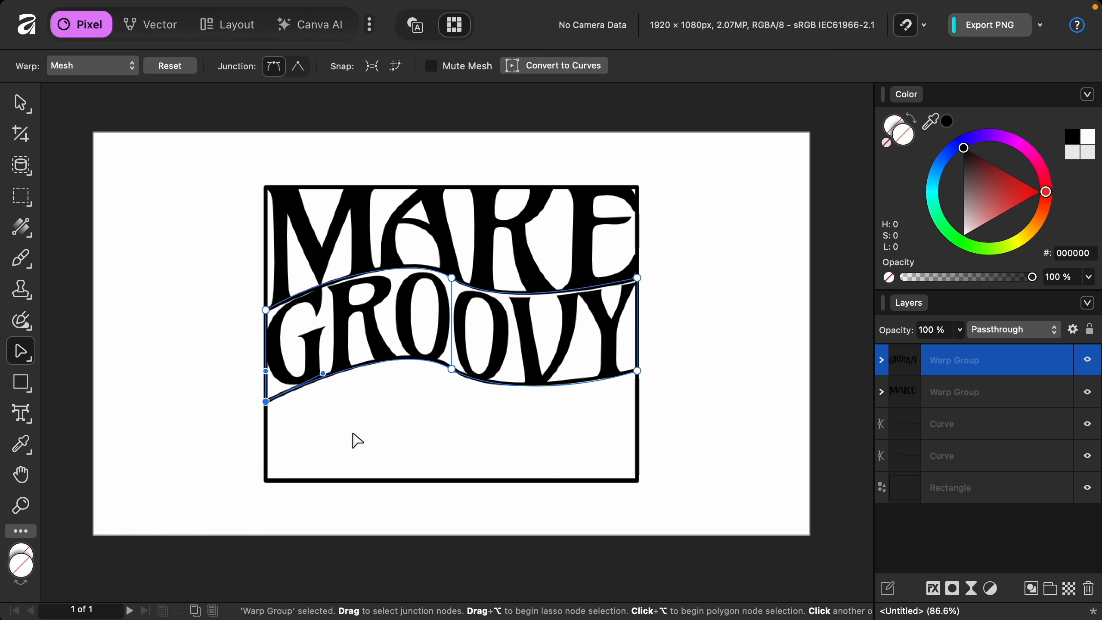
# - Add the art text "TEXT" at about 294.9 pt across the rectangle's bottom section and set its font to Amarante
pyautogui.click(29, 417)
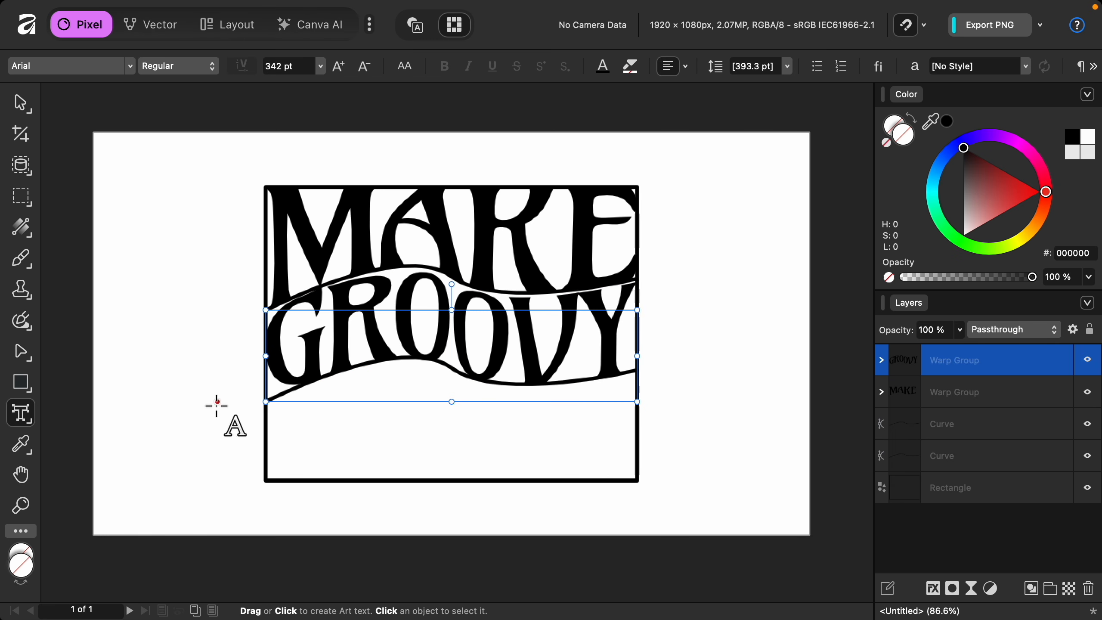
pyautogui.moveTo(217, 402); pyautogui.dragTo(364, 473)
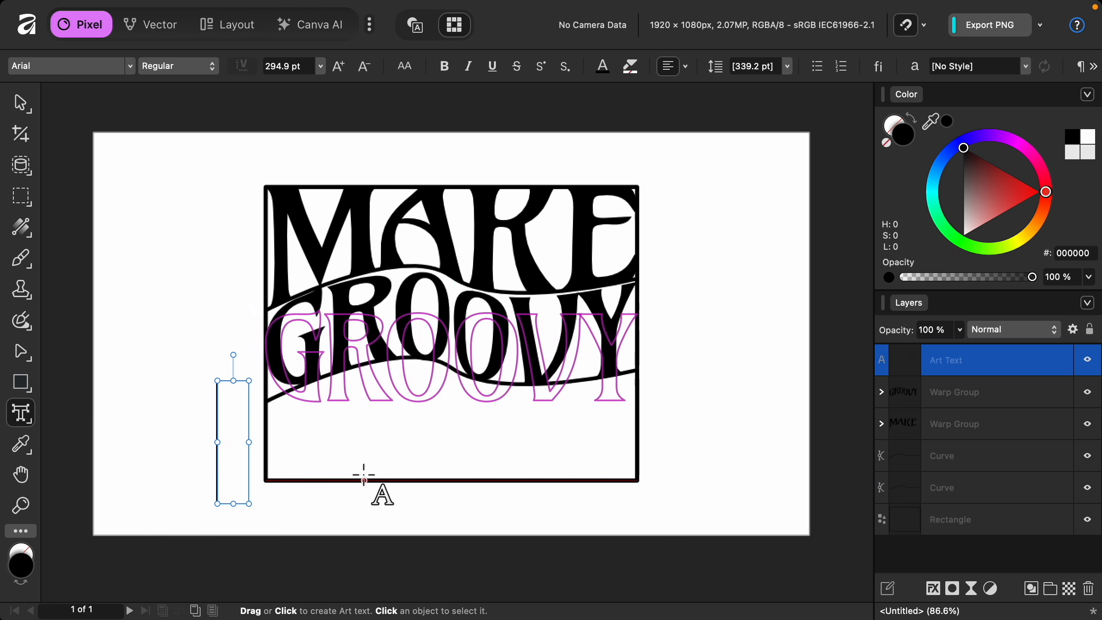
pyautogui.write('TEXT')
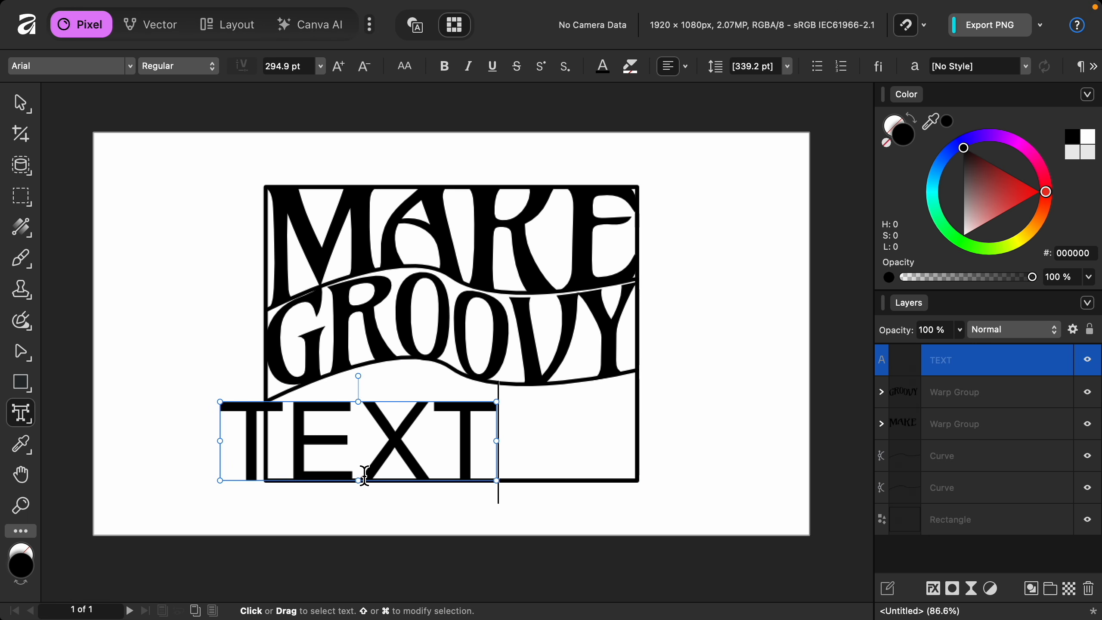
pyautogui.press('super+a')
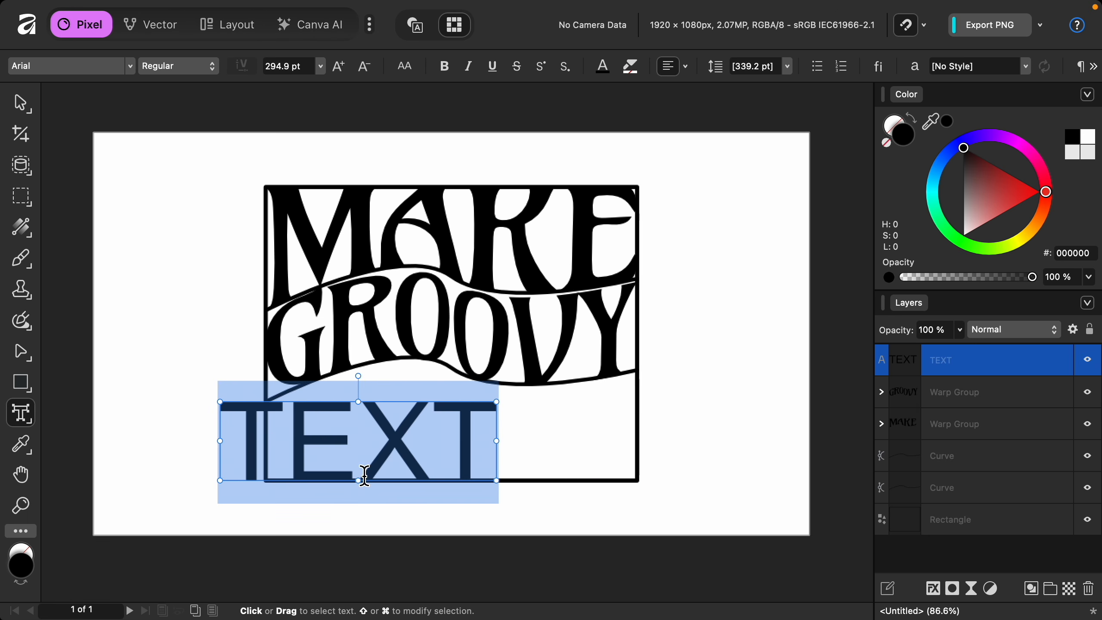
pyautogui.click(131, 75)
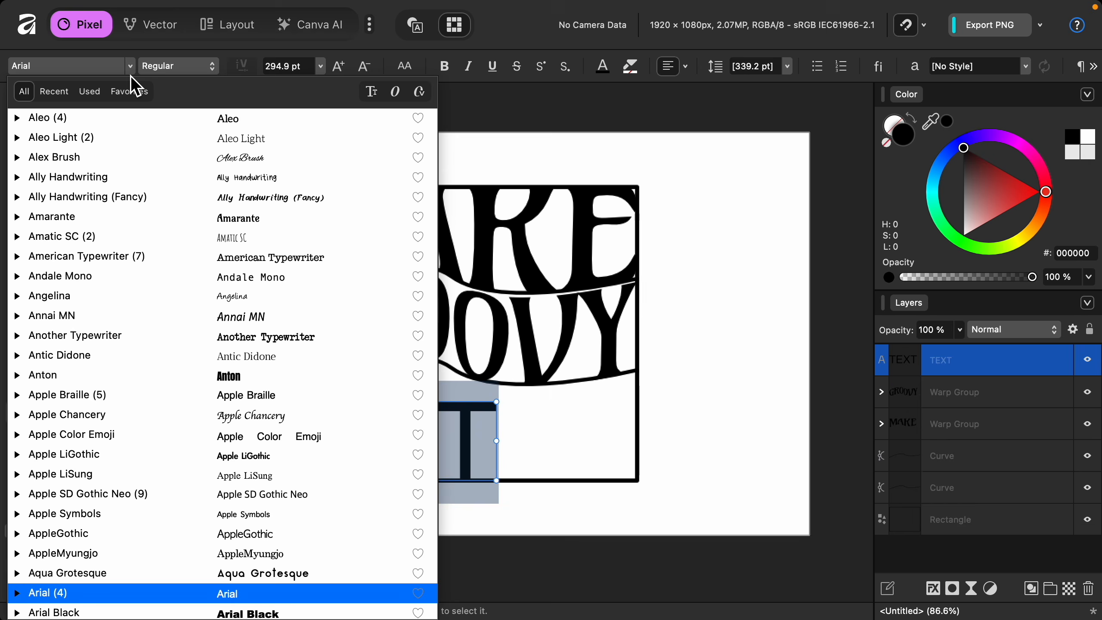
pyautogui.click(174, 219)
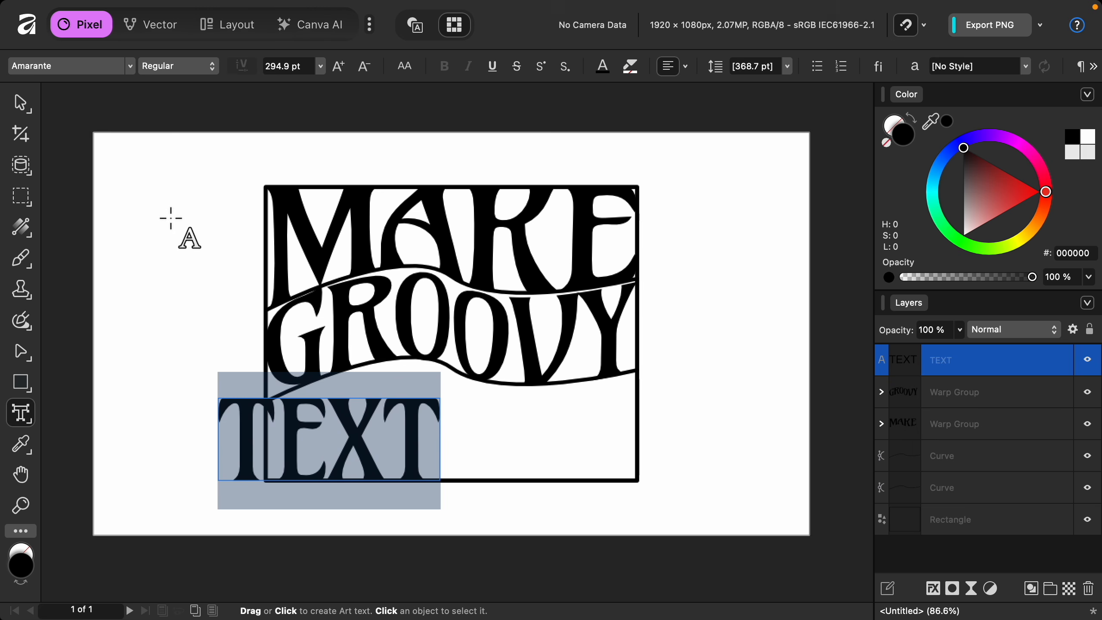
# - Tighten the kerning between the first T and the E in TEXT
pyautogui.click(283, 447)
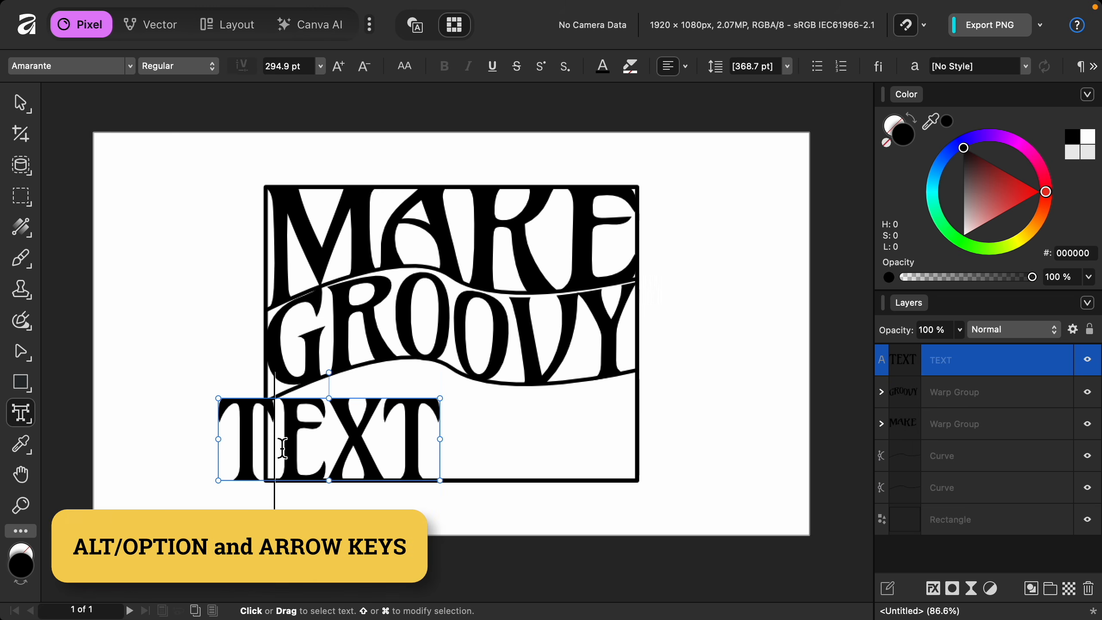
pyautogui.hotkey('alt', 'Left')
pyautogui.hotkey('alt', 'Left')
pyautogui.hotkey('alt', 'Left')
pyautogui.hotkey('alt', 'Left')
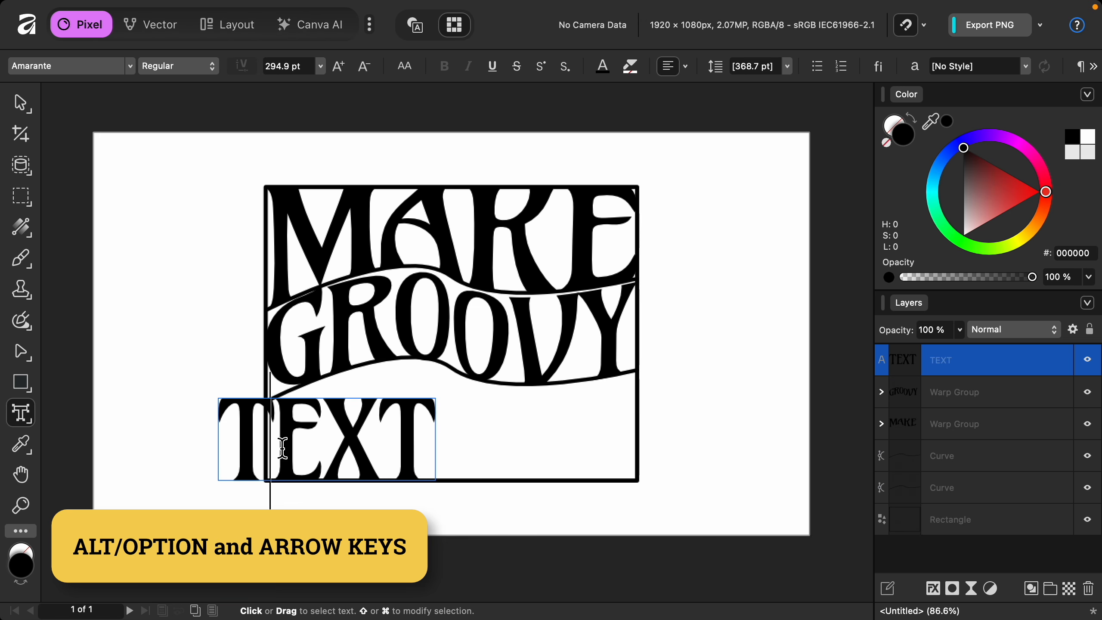
pyautogui.press('Right')
pyautogui.press('Right')
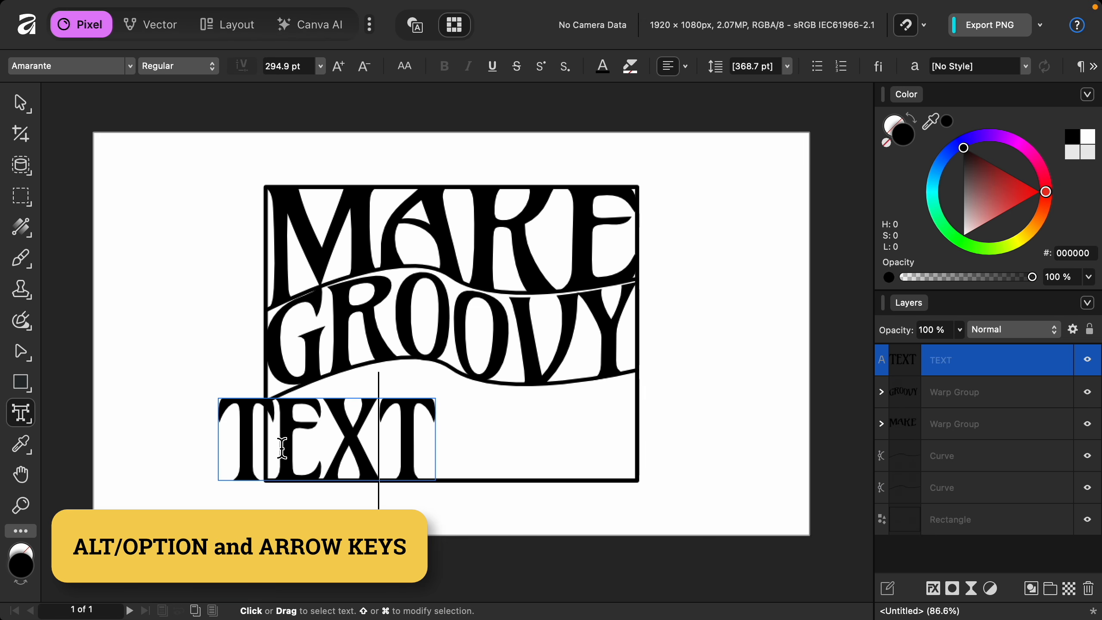
pyautogui.press('Escape')
# - Fit TEXT into the rectangle's bottom section by aligning it left, scaling it to about 282.8 pt and stretching it to the right edge
pyautogui.click(23, 104)
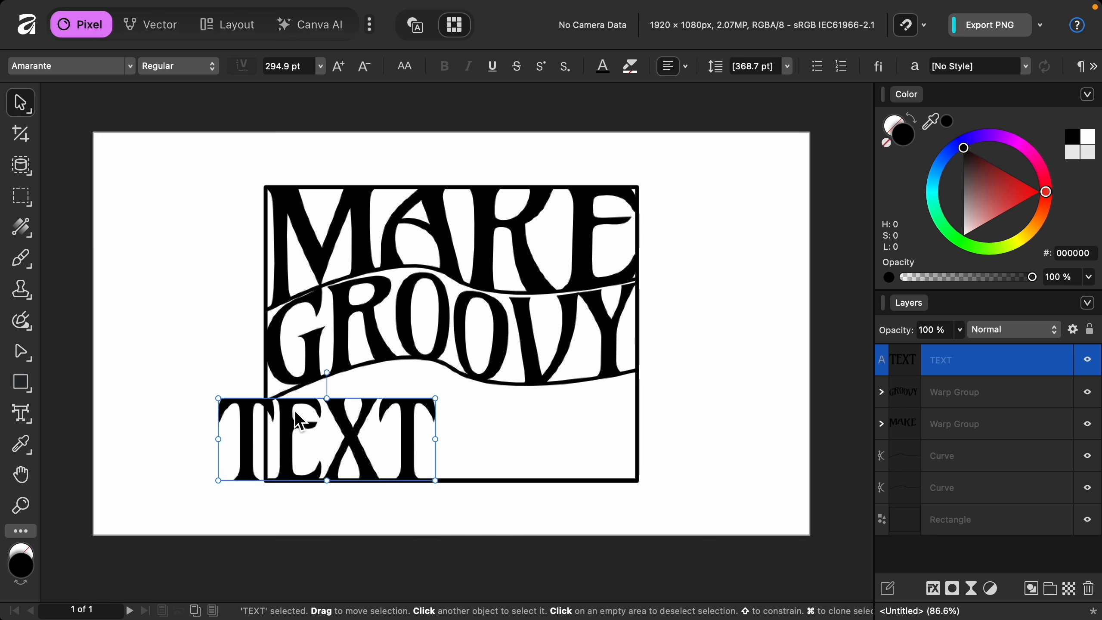
pyautogui.moveTo(266, 429); pyautogui.dragTo(315, 432)
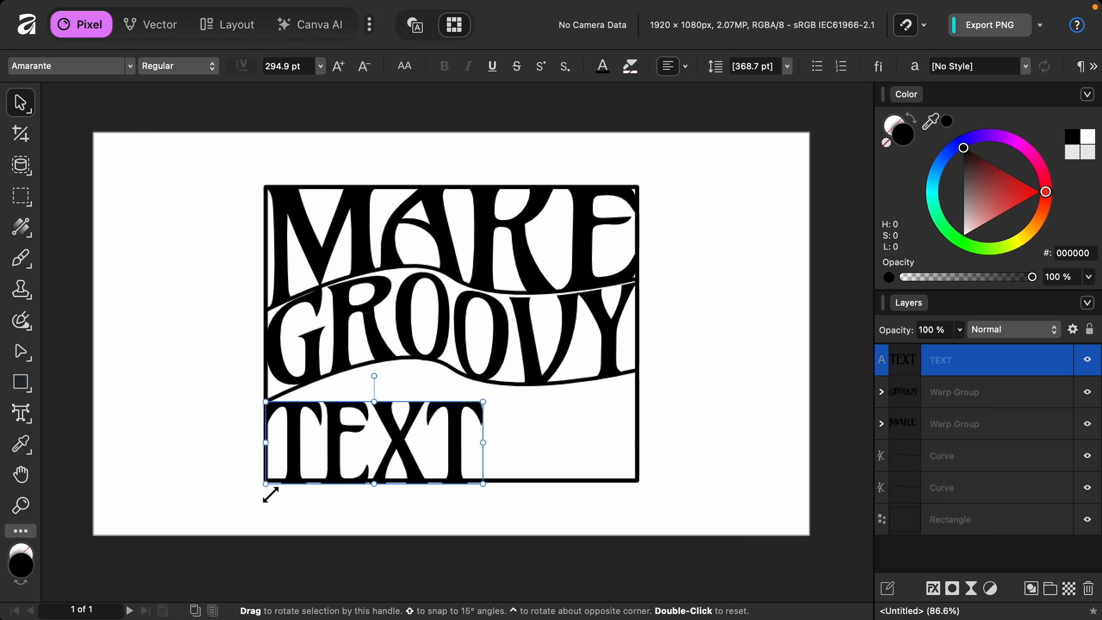
pyautogui.moveTo(484, 483); pyautogui.dragTo(474, 481)
pyautogui.moveTo(474, 441); pyautogui.dragTo(646, 443)
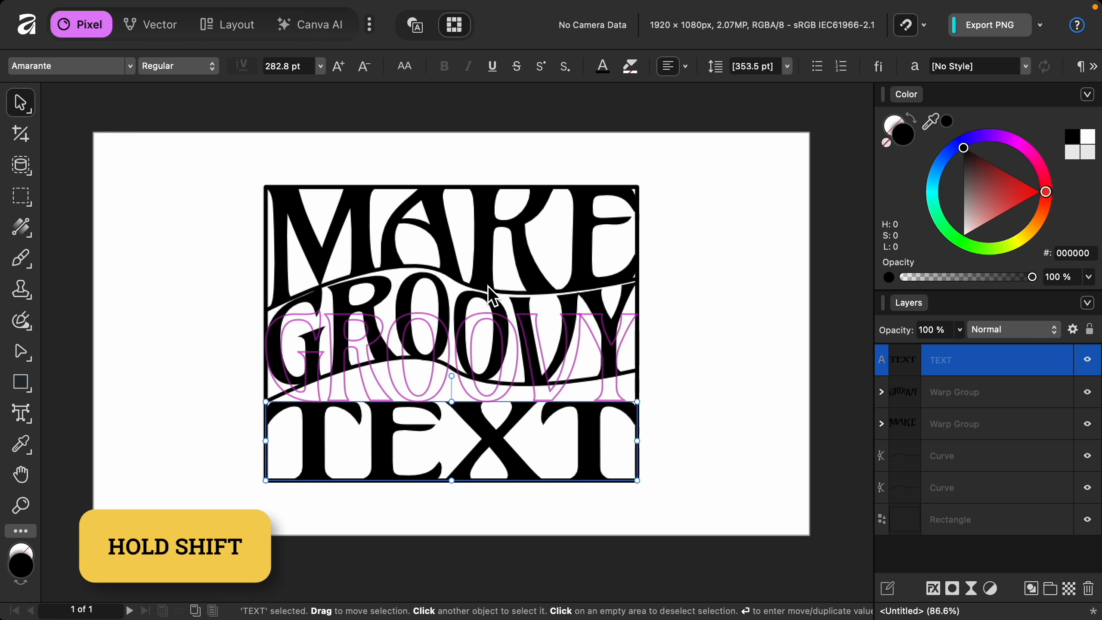
# - Put TEXT in a Quad warp group, add a node mid-way on its top edge, and raise the top middle and right nodes to the lower curve
pyautogui.click(320, 10)
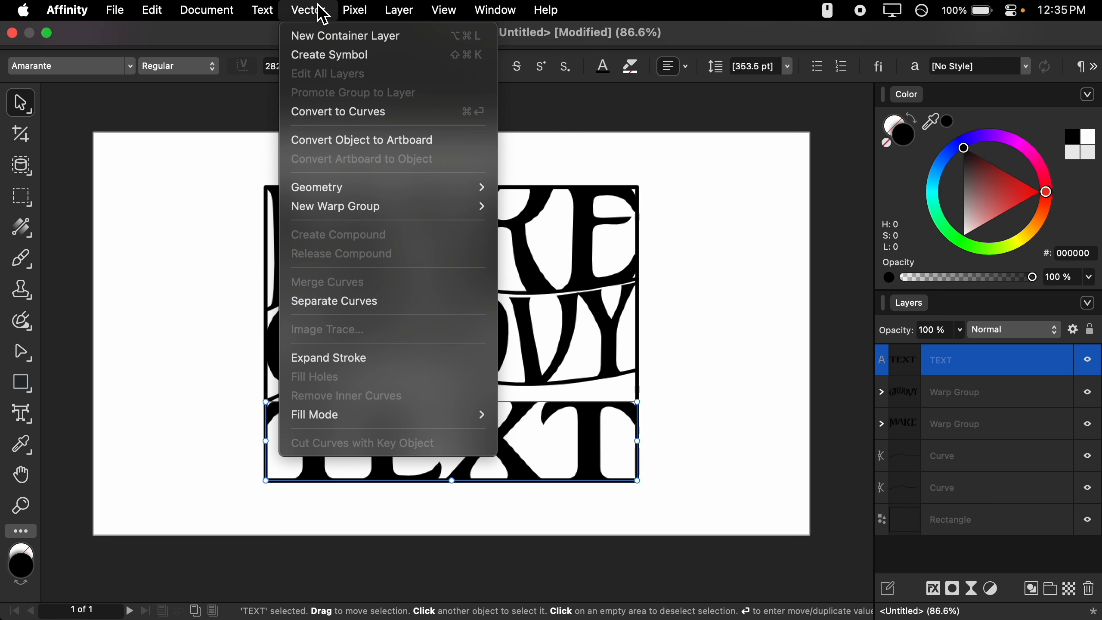
pyautogui.moveTo(438, 216)
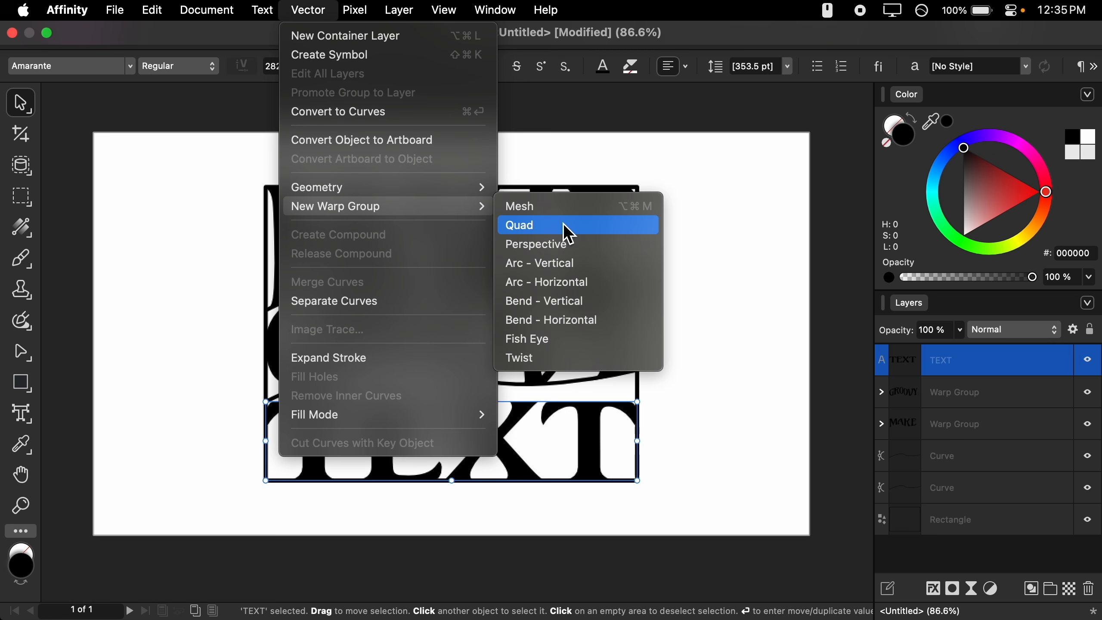
pyautogui.click(570, 235)
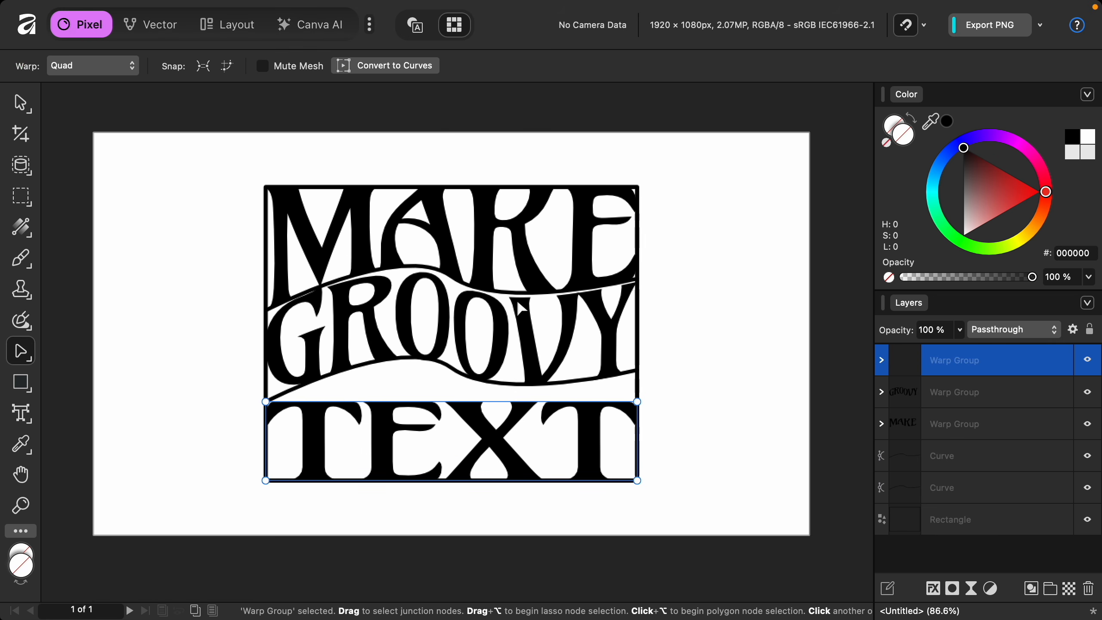
pyautogui.click(450, 402)
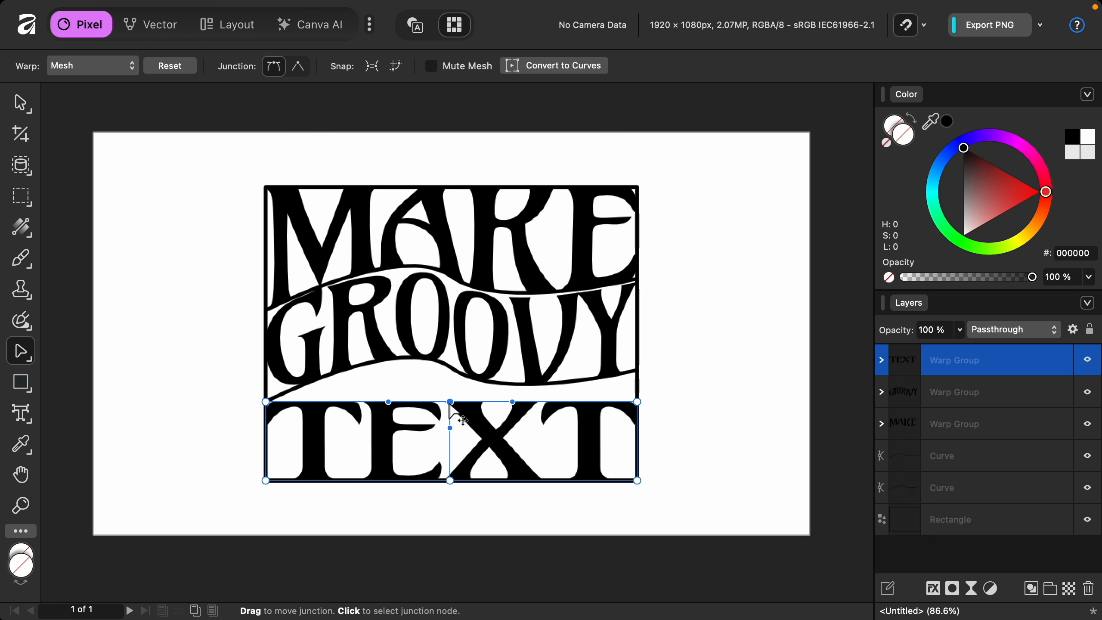
pyautogui.moveTo(450, 403); pyautogui.dragTo(448, 374)
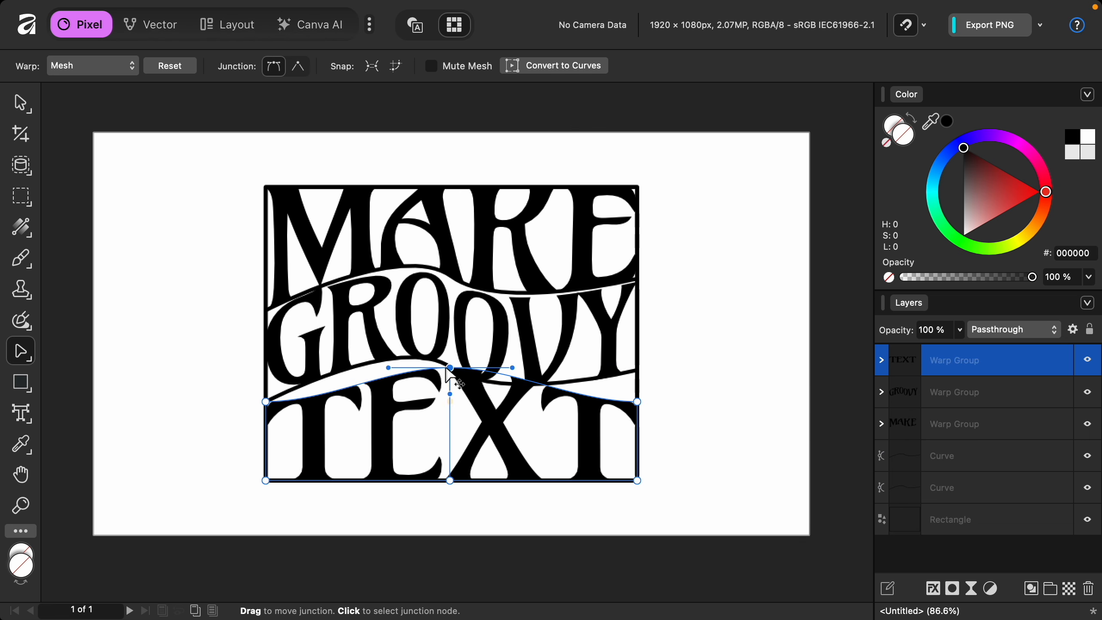
pyautogui.moveTo(638, 403); pyautogui.dragTo(636, 369)
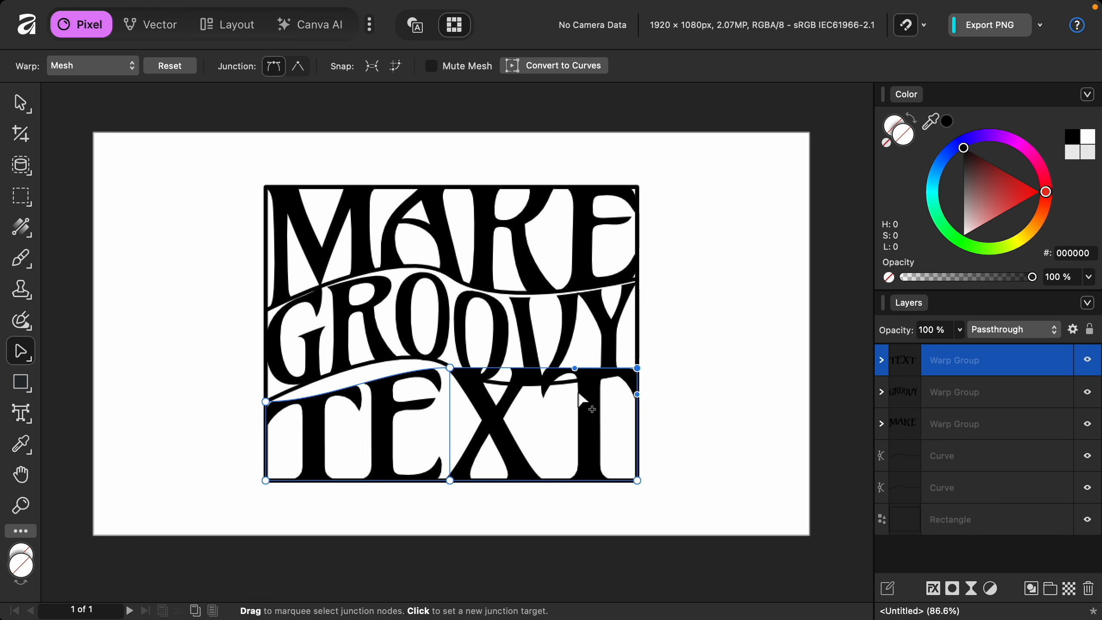
# - Bend the handles of the TEXT warp's top left, middle and right nodes so its top edge follows the lower curve
pyautogui.click(266, 402)
pyautogui.moveTo(327, 402); pyautogui.dragTo(327, 364)
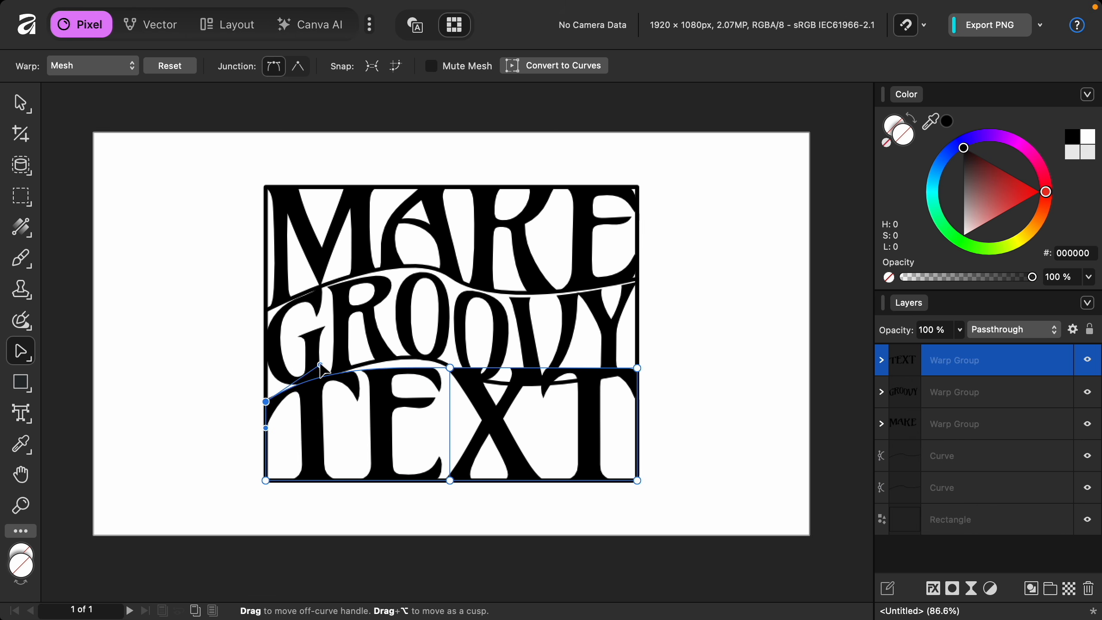
pyautogui.click(449, 368)
pyautogui.moveTo(512, 368); pyautogui.dragTo(513, 397)
pyautogui.moveTo(425, 356); pyautogui.dragTo(411, 344)
pyautogui.click(637, 368)
pyautogui.moveTo(574, 369); pyautogui.dragTo(575, 380)
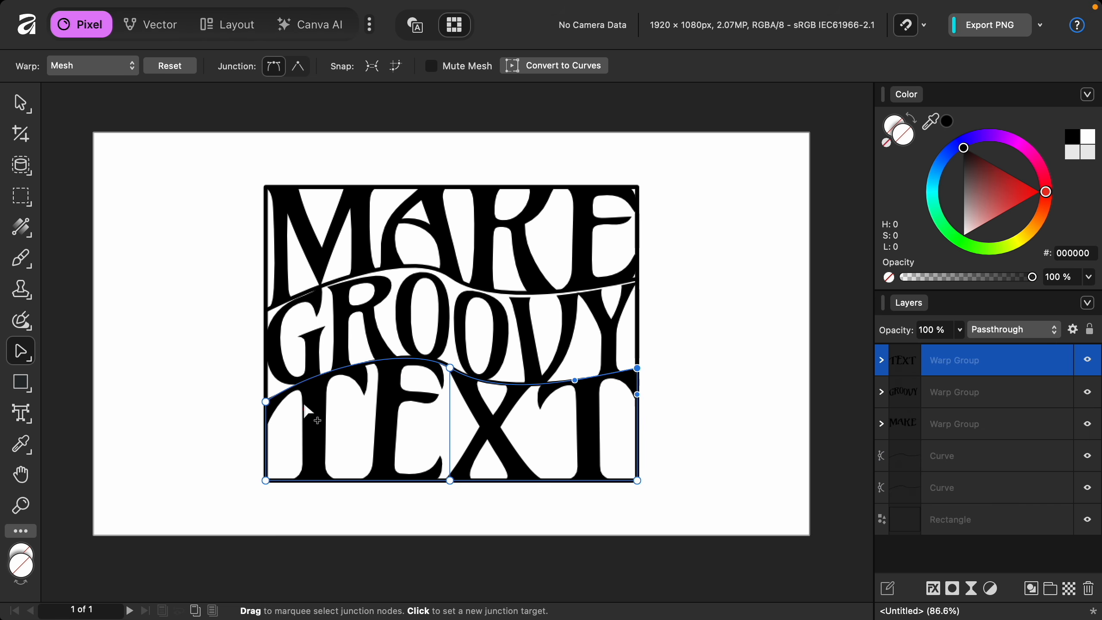
# - Fine-tune the handles of the TEXT warp's top middle and left nodes to match the lower curve more closely
pyautogui.click(450, 367)
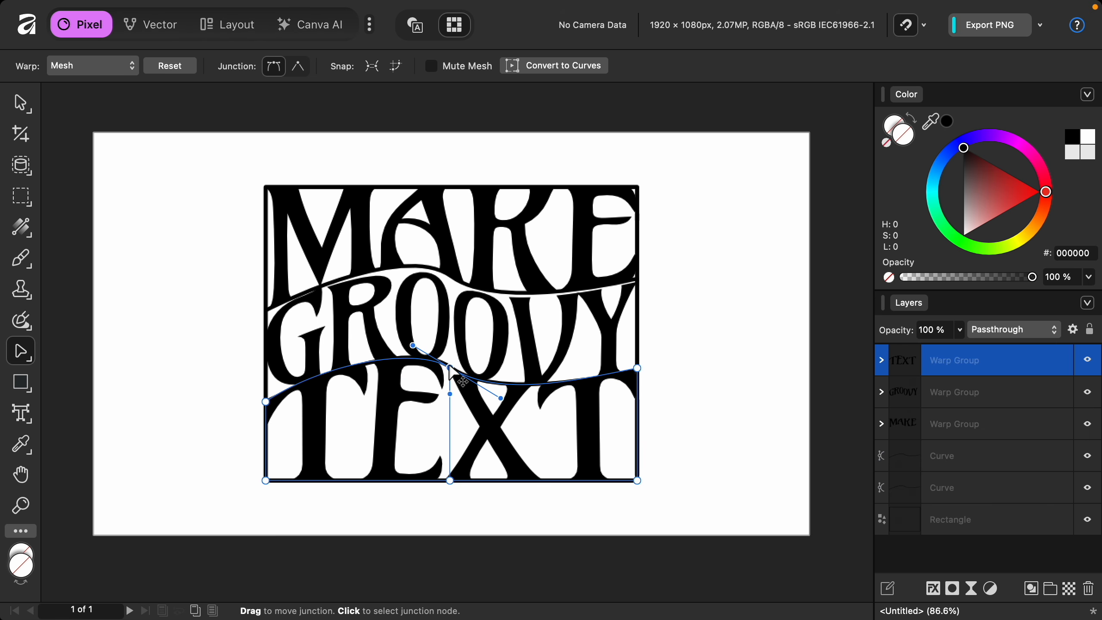
pyautogui.moveTo(412, 346); pyautogui.dragTo(397, 350)
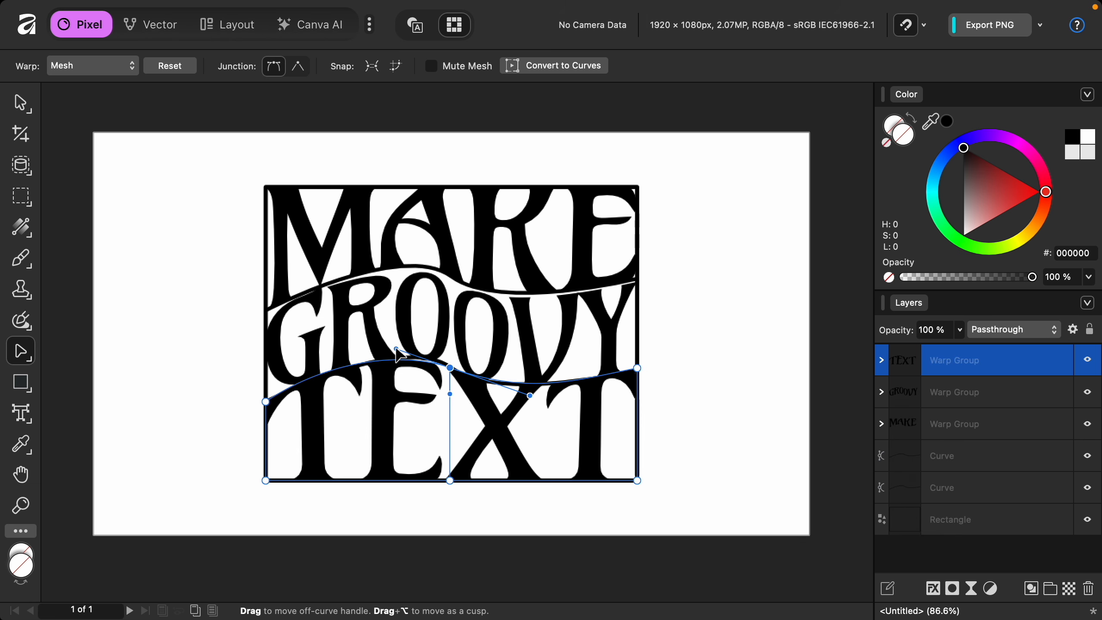
pyautogui.click(266, 402)
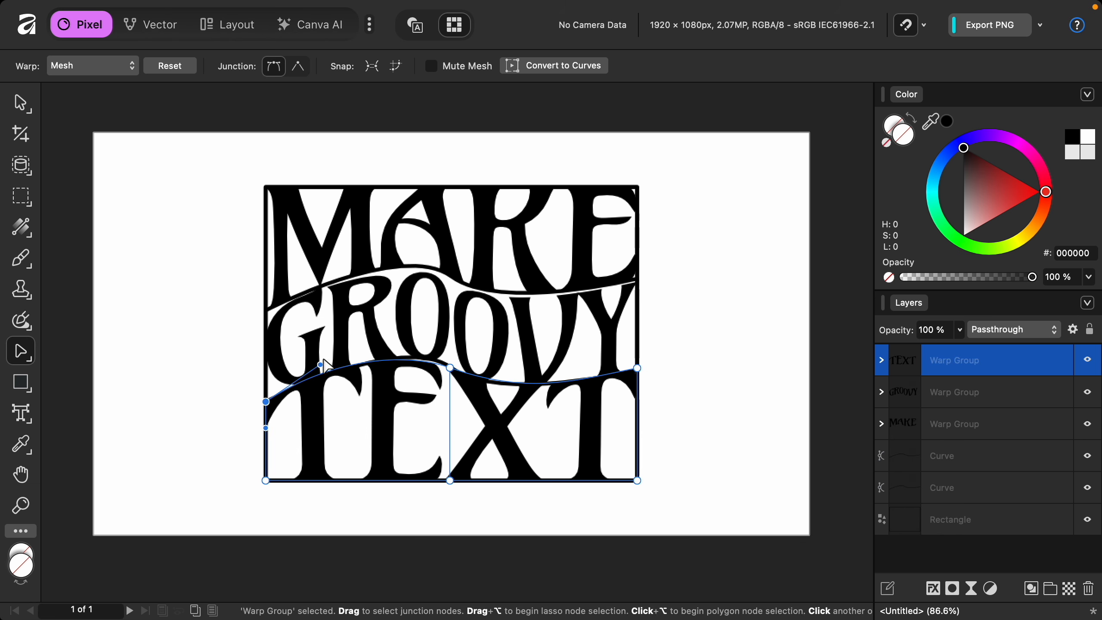
pyautogui.moveTo(321, 365); pyautogui.dragTo(321, 371)
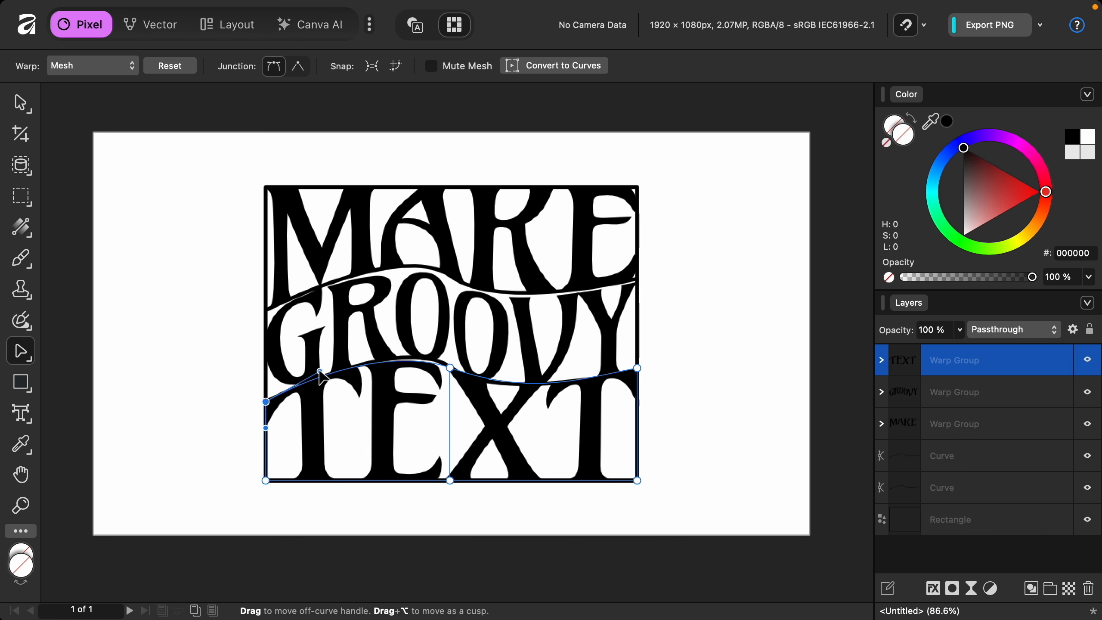
pyautogui.click(450, 367)
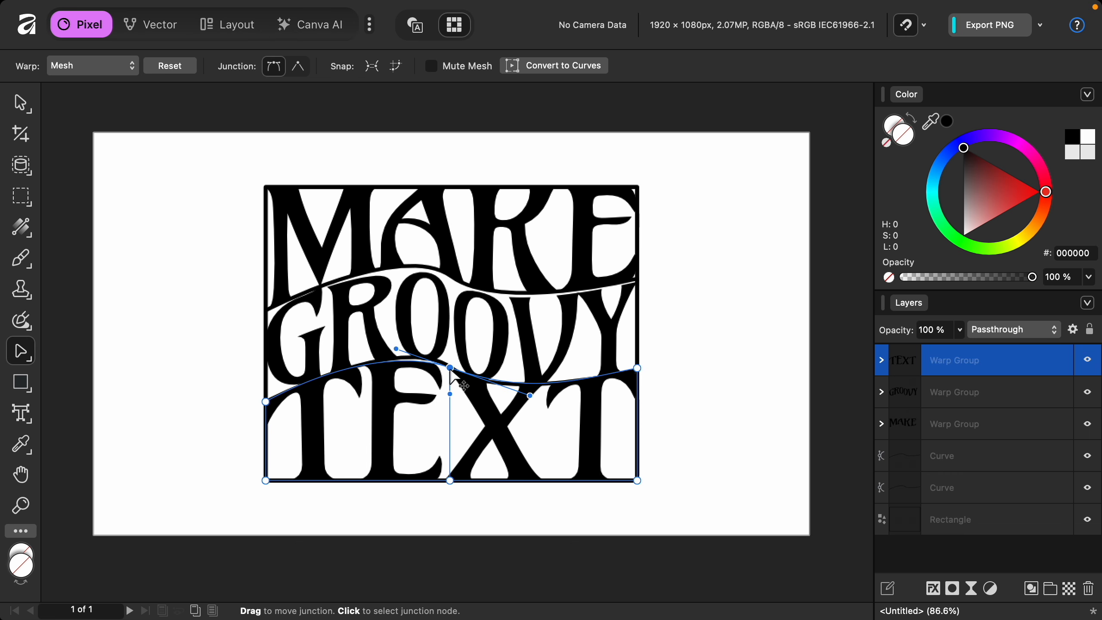
pyautogui.moveTo(394, 349); pyautogui.dragTo(395, 339)
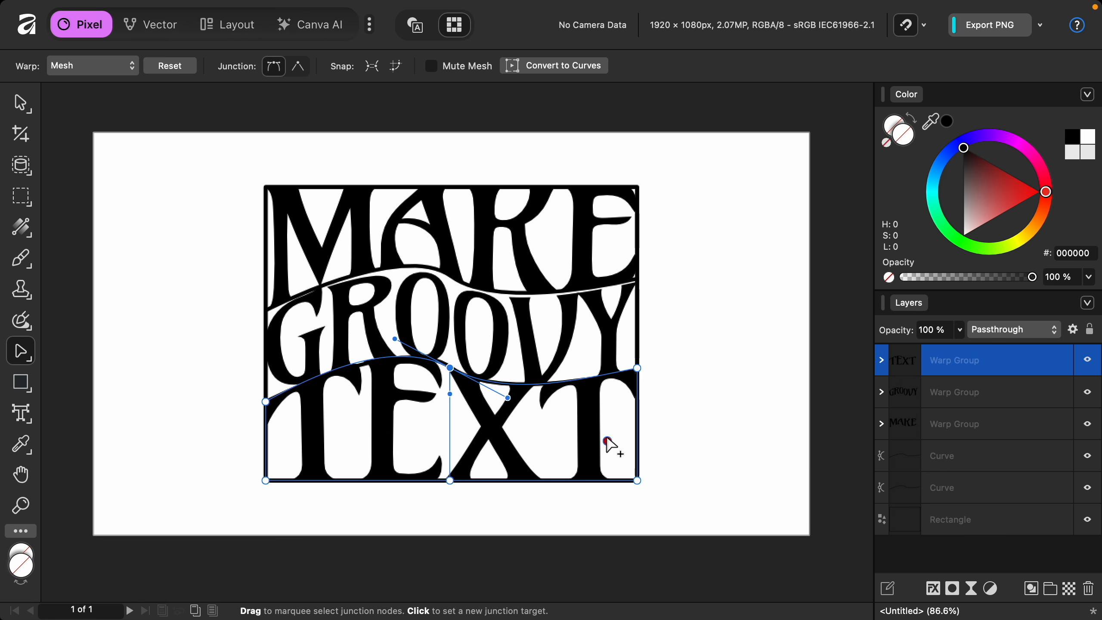
# - Delete the two guide curves and the rectangle, keeping only the three warp groups
pyautogui.click(957, 465)
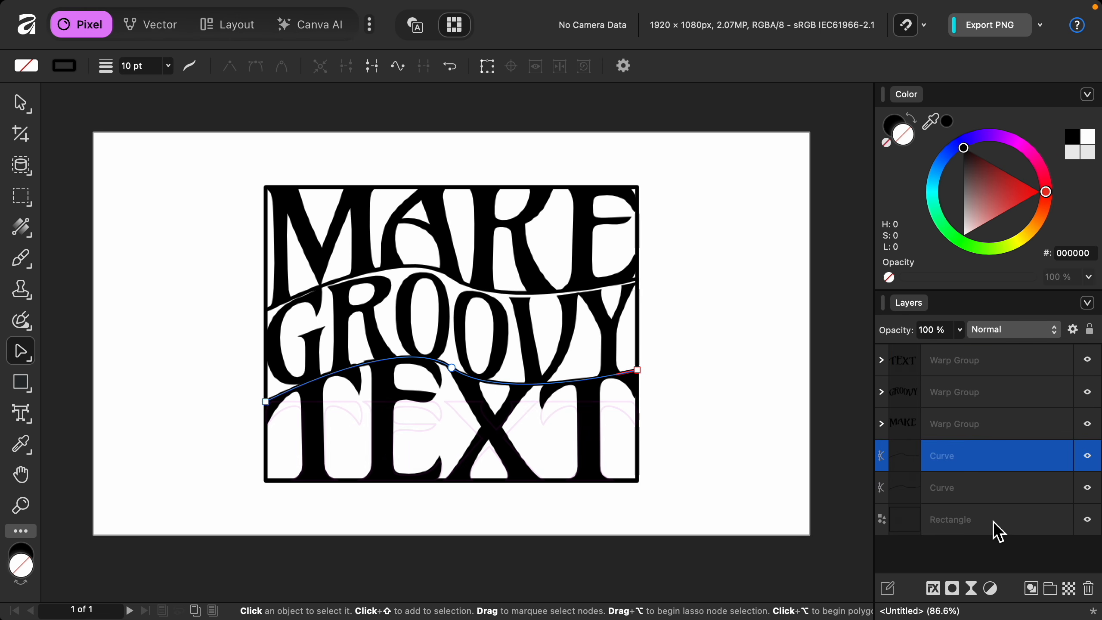
pyautogui.keyDown('shift'); pyautogui.click(979, 520); pyautogui.keyUp('shift')
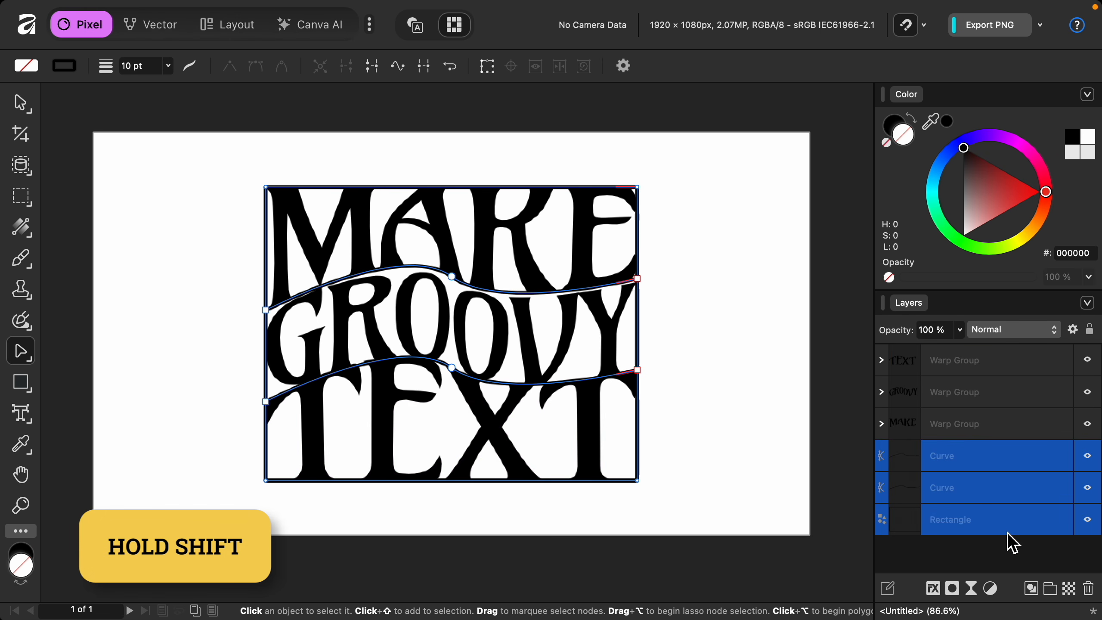
pyautogui.click(1090, 592)
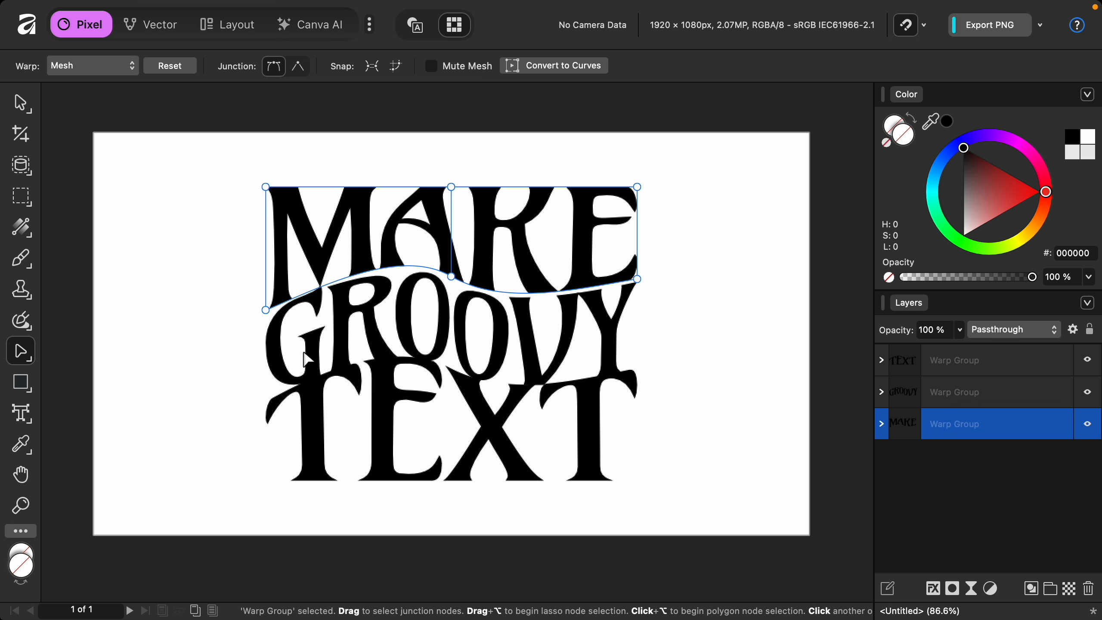
# - Move the MAKE warp group straight up slightly to widen the gap above GROOVY
pyautogui.click(22, 104)
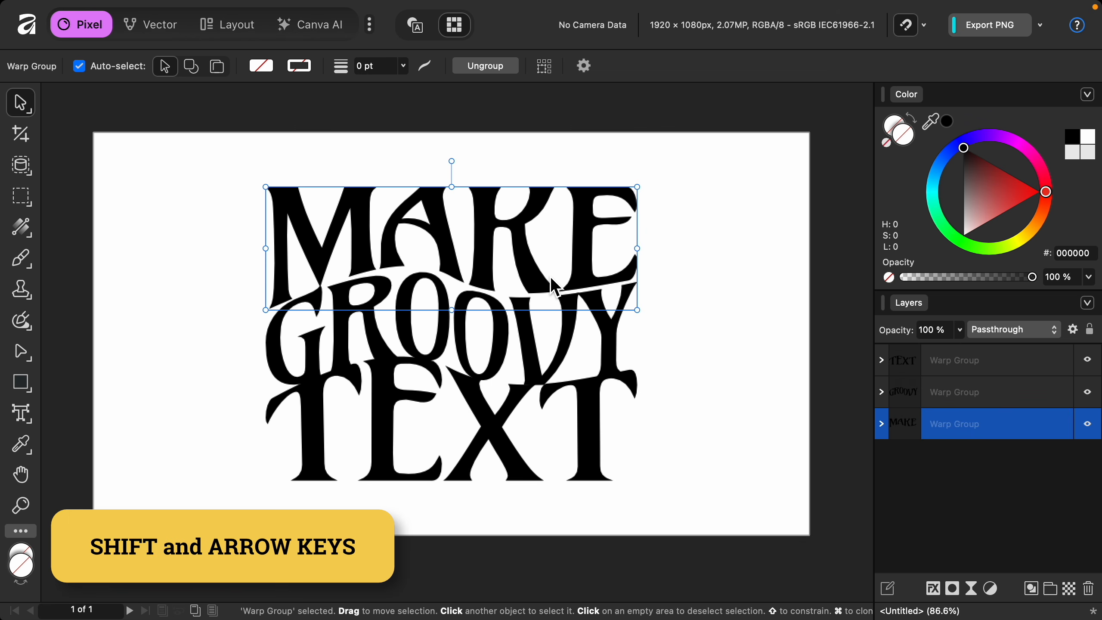
pyautogui.hotkey('shift', 'Up')
pyautogui.hotkey('shift', 'Up')
pyautogui.hotkey('shift', 'Up')
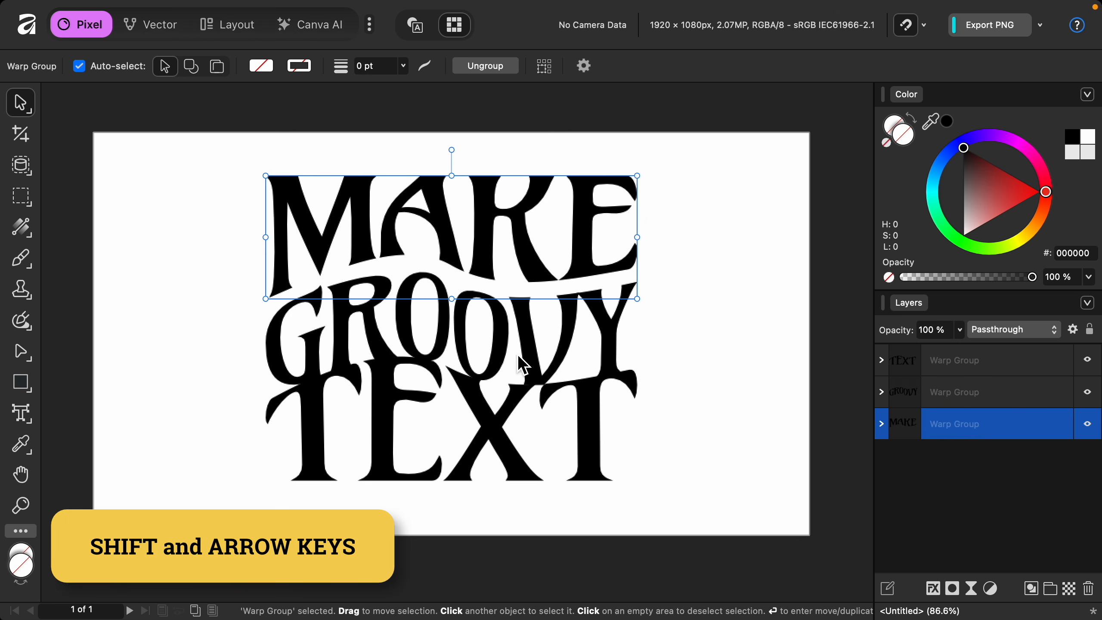
# - Move the TEXT warp group straight down slightly to open a gap below GROOVY, then clear the selection
pyautogui.click(508, 406)
pyautogui.hotkey('shift', 'Down')
pyautogui.hotkey('shift', 'Down')
pyautogui.hotkey('shift', 'Down')
pyautogui.hotkey('shift', 'Down')
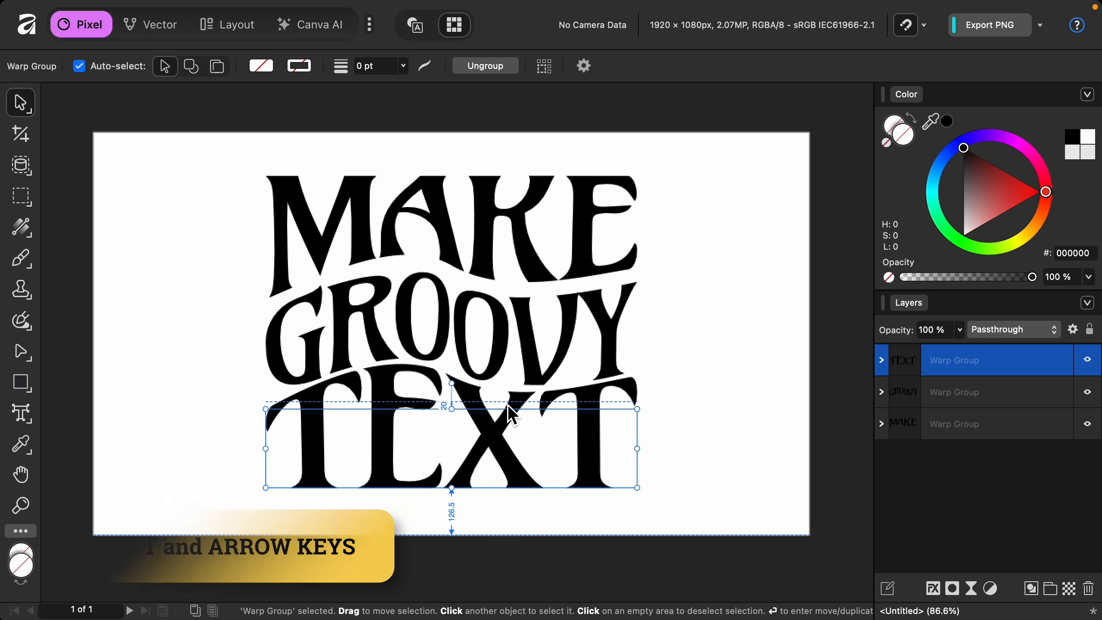
pyautogui.click(711, 408)
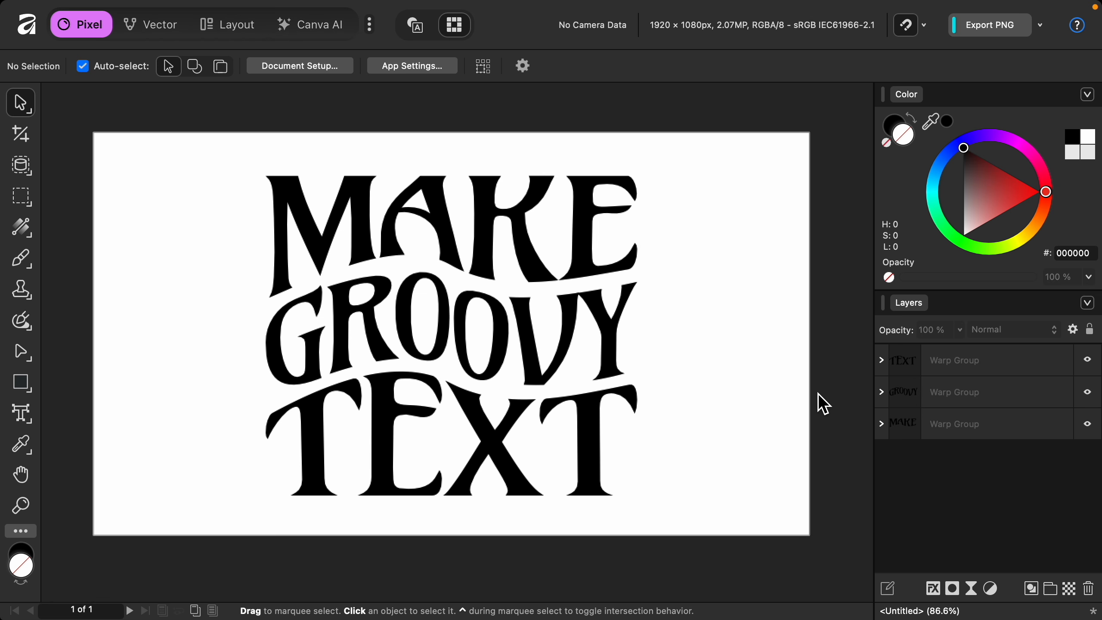
# - Try an Outline layer effect on the TEXT warp group with a 28.4 px radius and dark red colour 8C3333
pyautogui.click(952, 369)
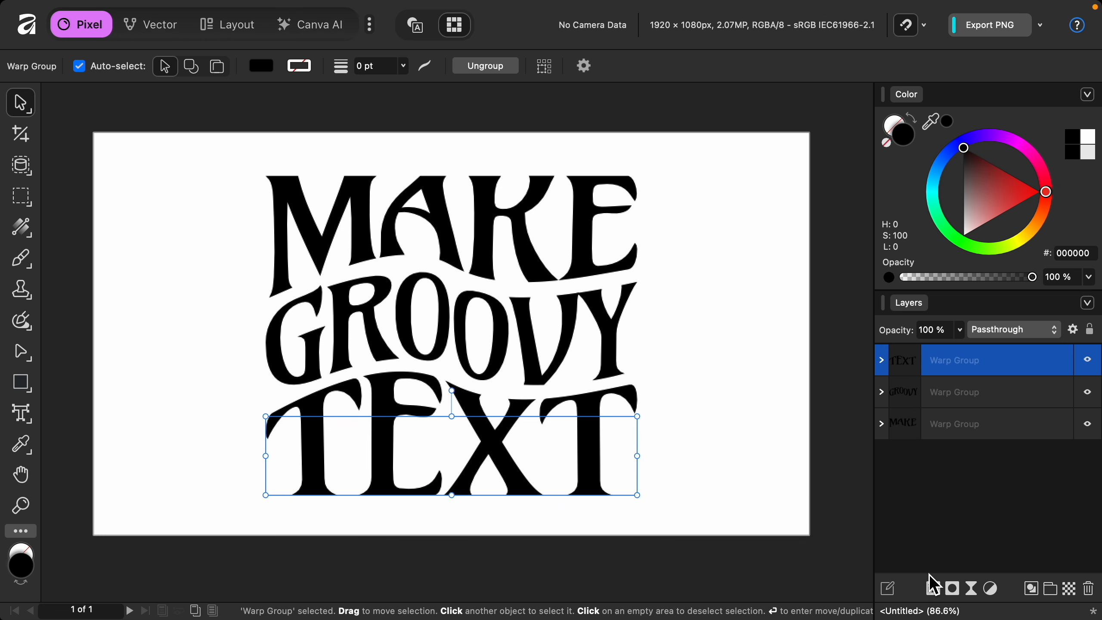
pyautogui.click(933, 589)
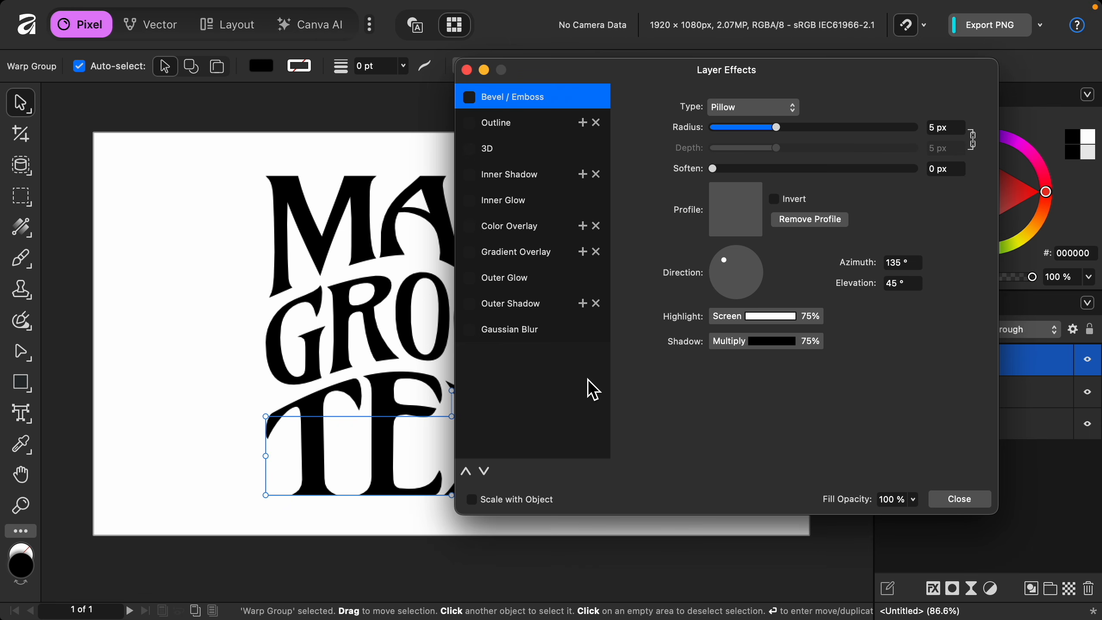
pyautogui.click(542, 122)
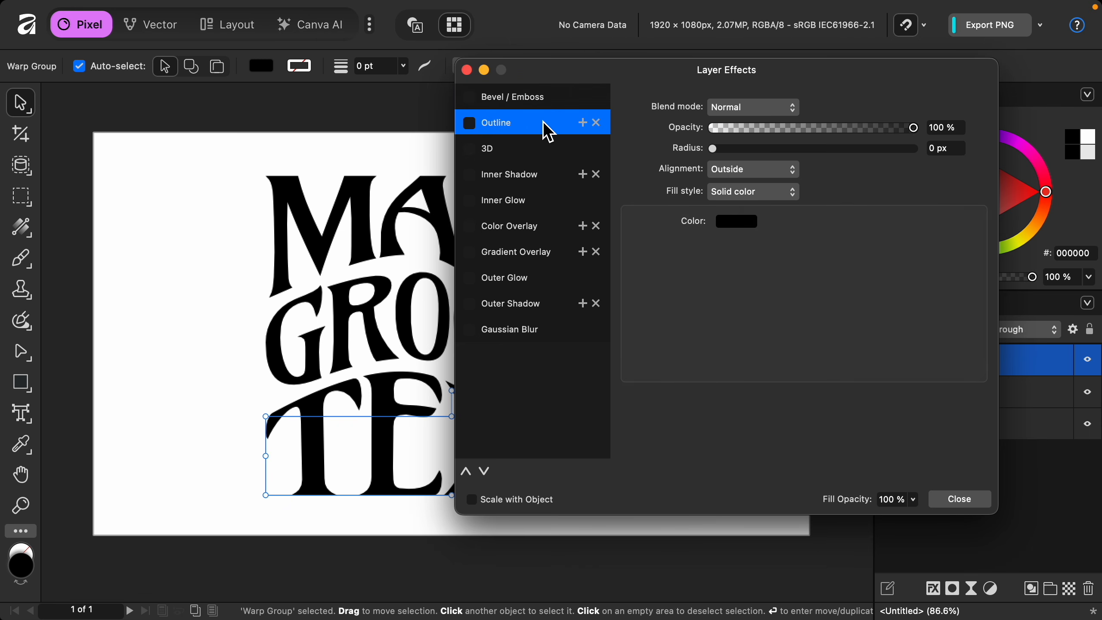
pyautogui.click(842, 148)
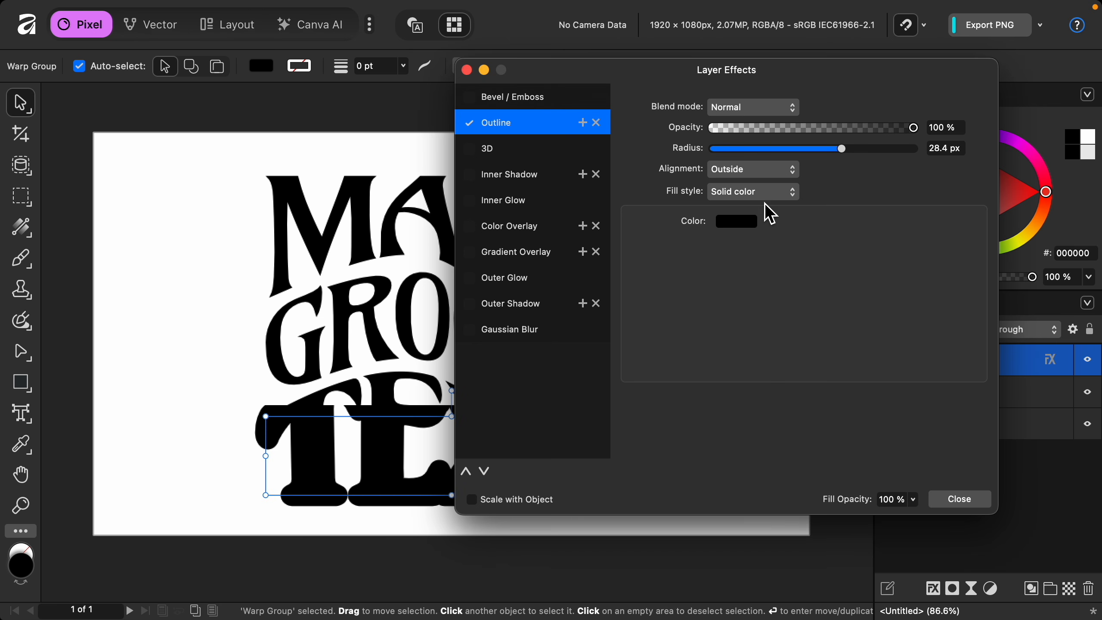
pyautogui.click(748, 230)
pyautogui.click(806, 350)
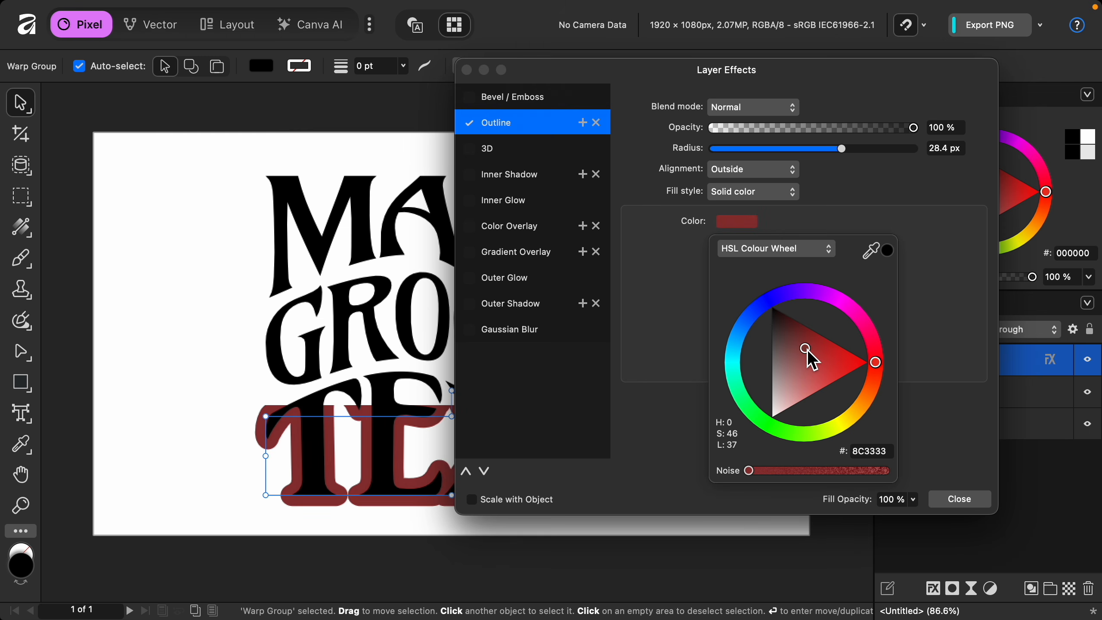
pyautogui.click(952, 502)
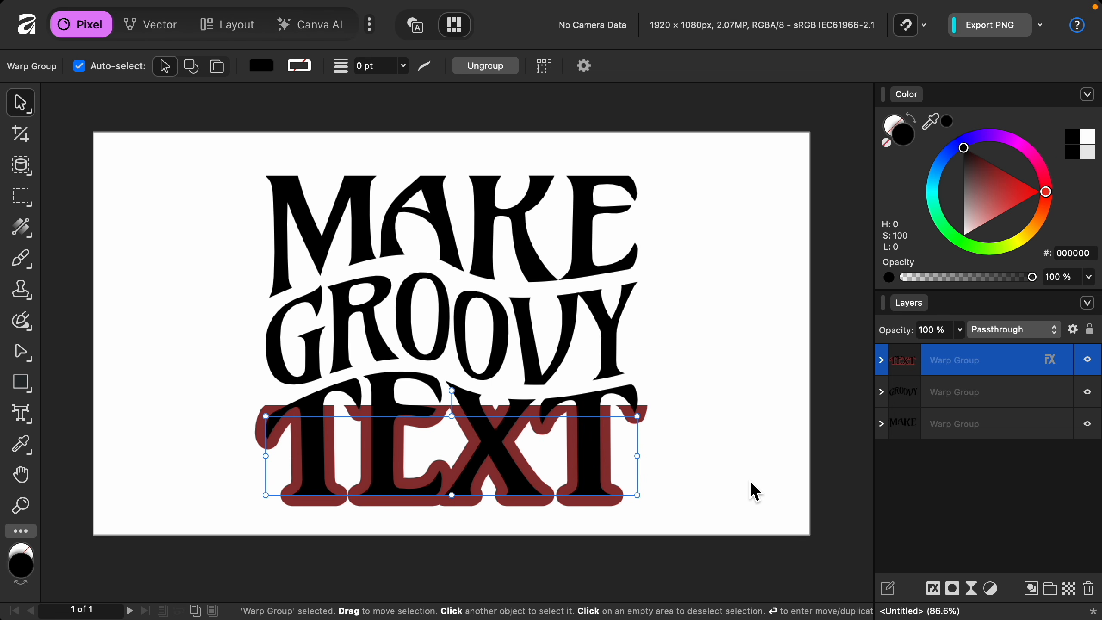
# - Turn off the Outline layer effect on the TEXT warp group
pyautogui.click(1052, 362)
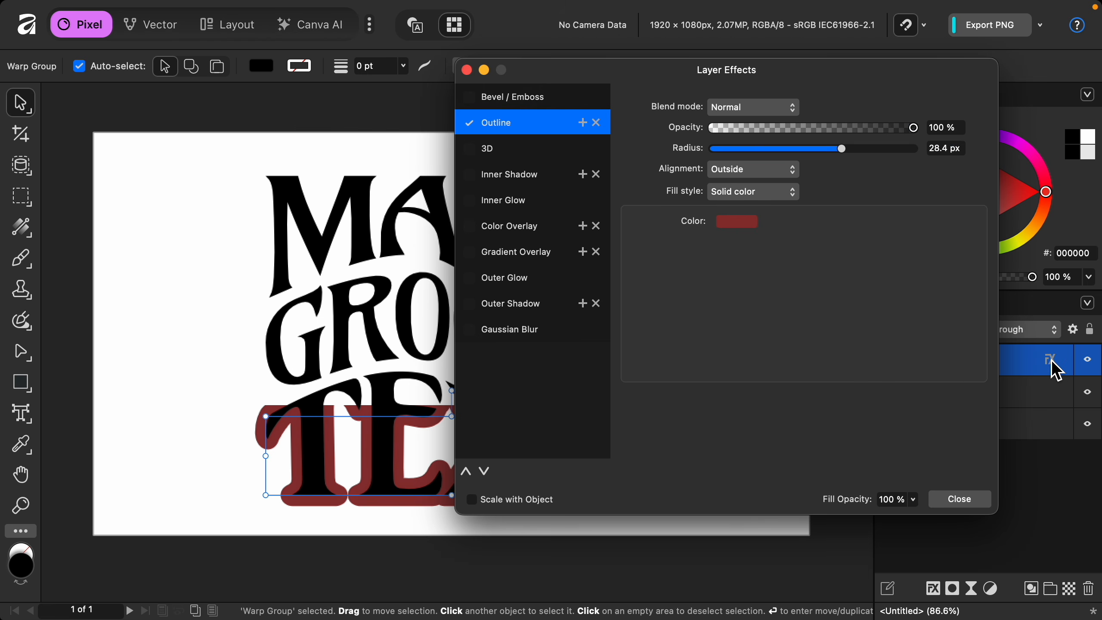
pyautogui.click(470, 123)
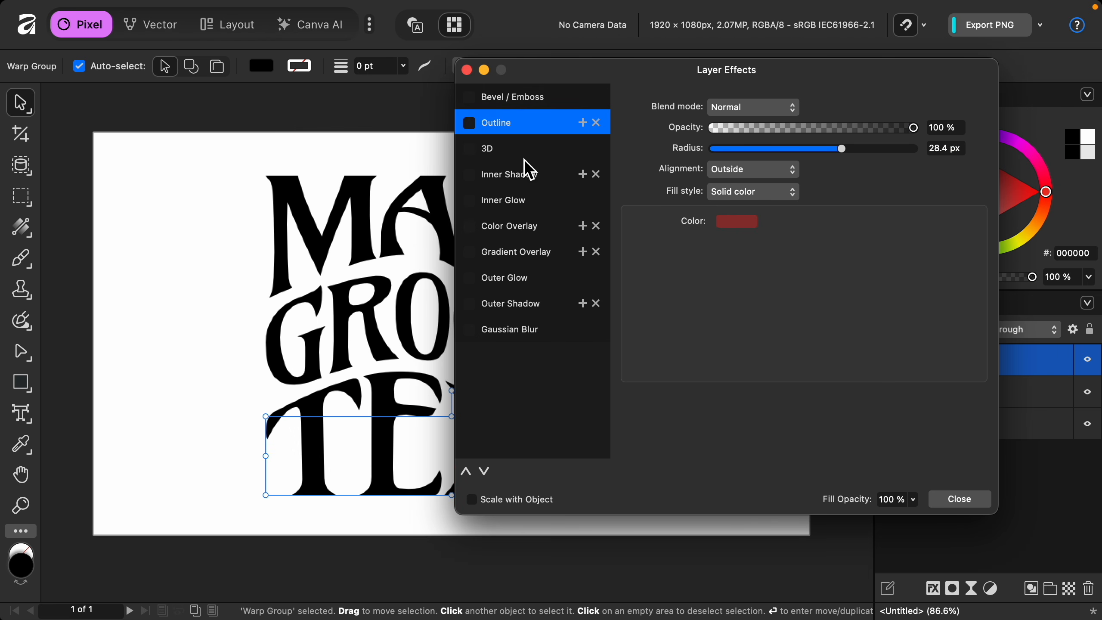
pyautogui.click(968, 500)
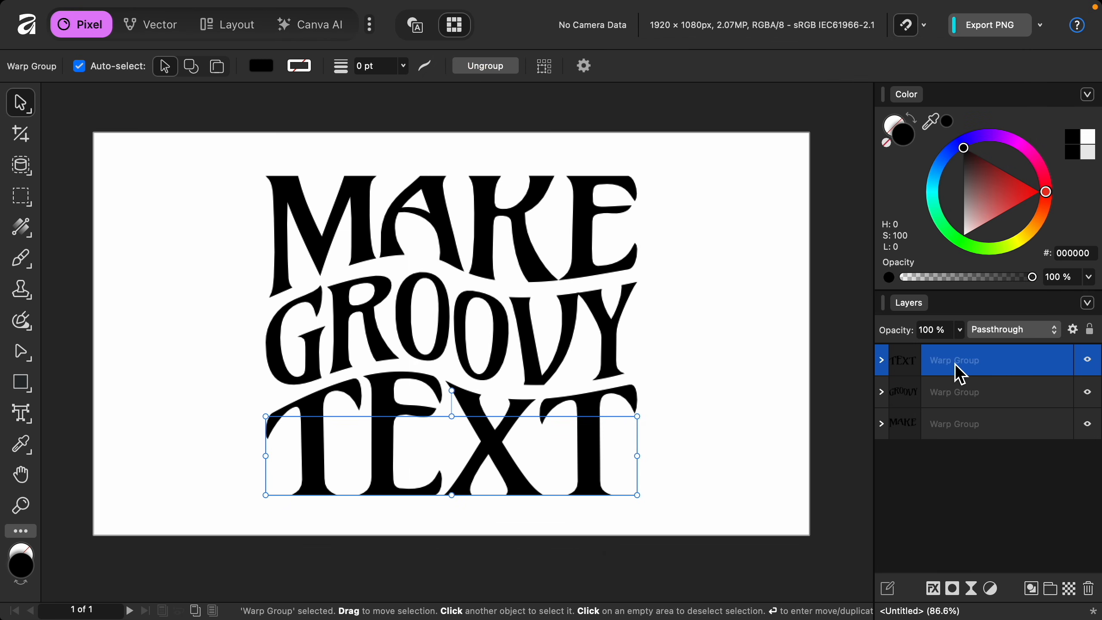
# - Try an Outline layer effect on the TEXT layer inside its warp group, with a 24 px radius and red colour BF2929
pyautogui.click(884, 361)
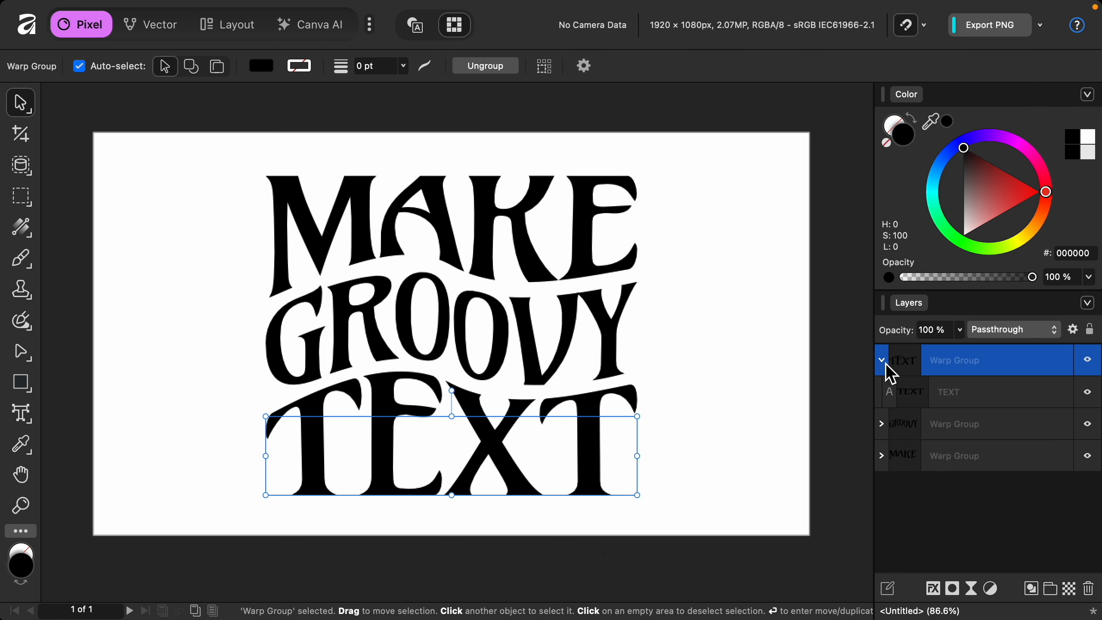
pyautogui.click(976, 411)
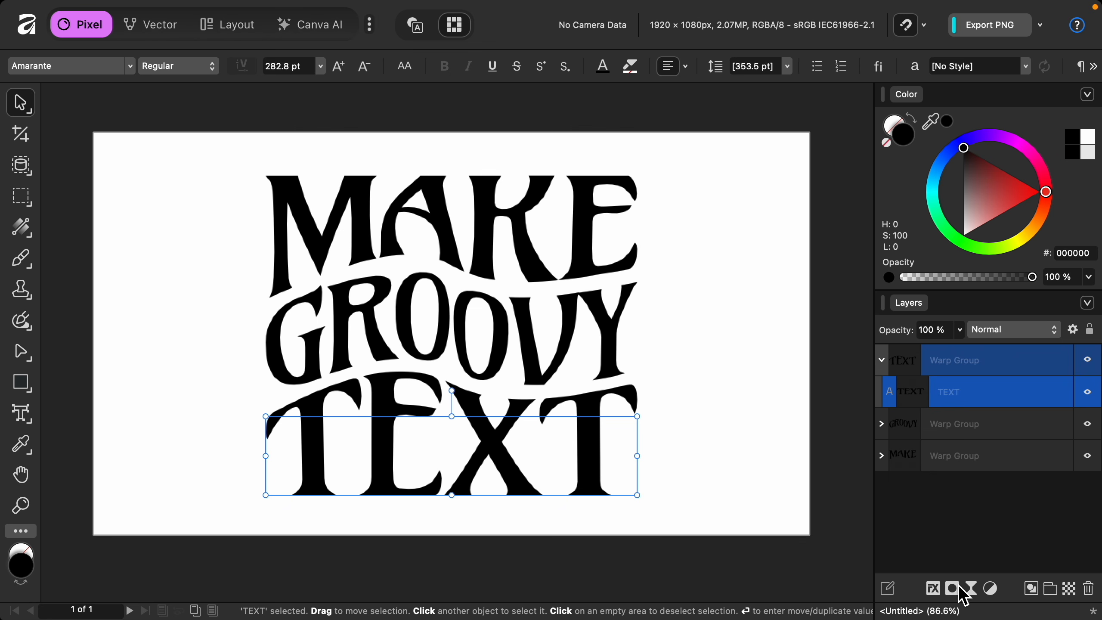
pyautogui.click(935, 590)
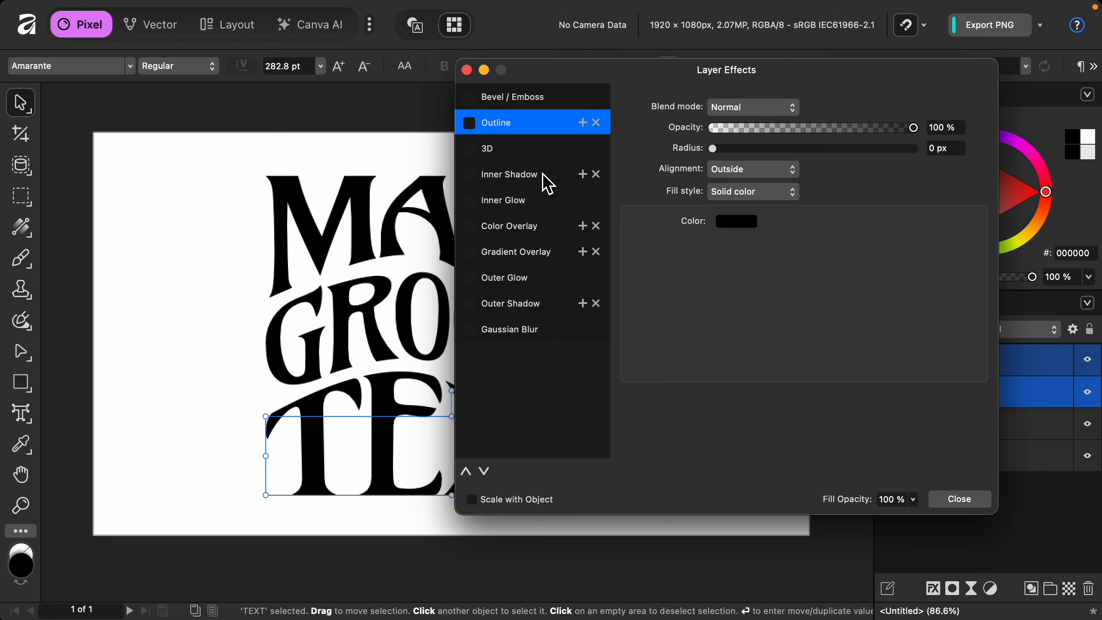
pyautogui.click(474, 124)
pyautogui.moveTo(714, 149); pyautogui.dragTo(832, 149)
pyautogui.click(742, 222)
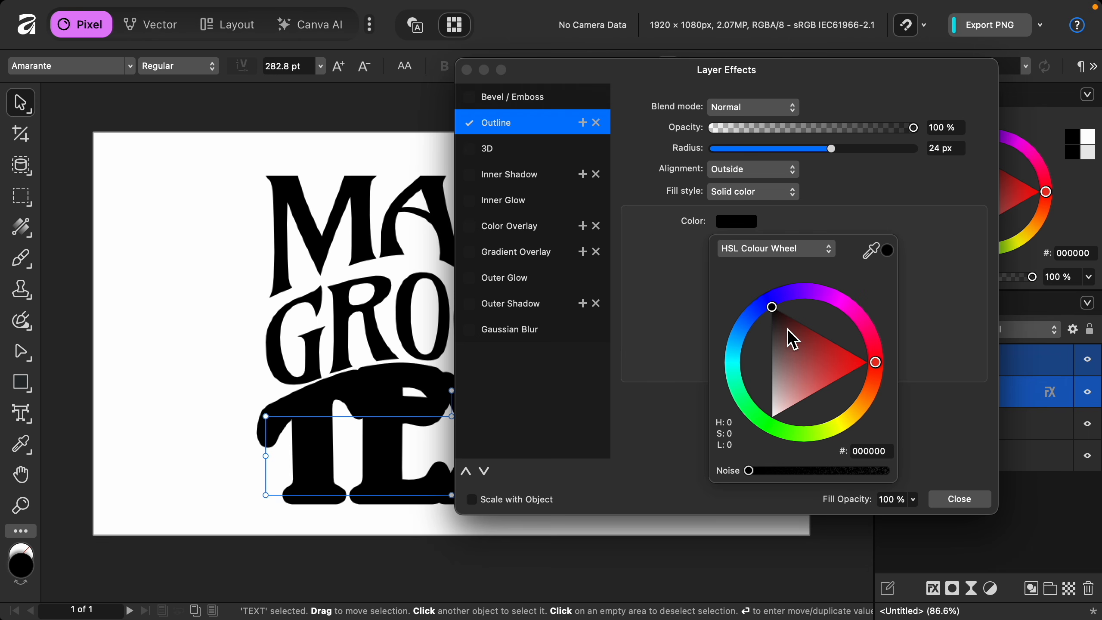
pyautogui.moveTo(787, 334); pyautogui.dragTo(836, 369)
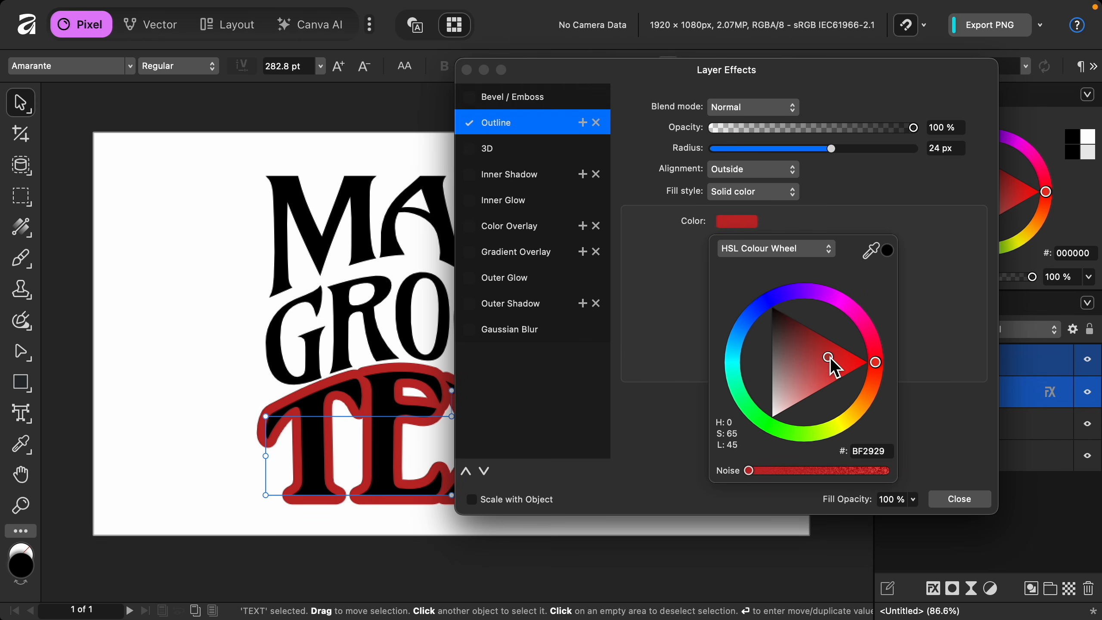
pyautogui.click(958, 501)
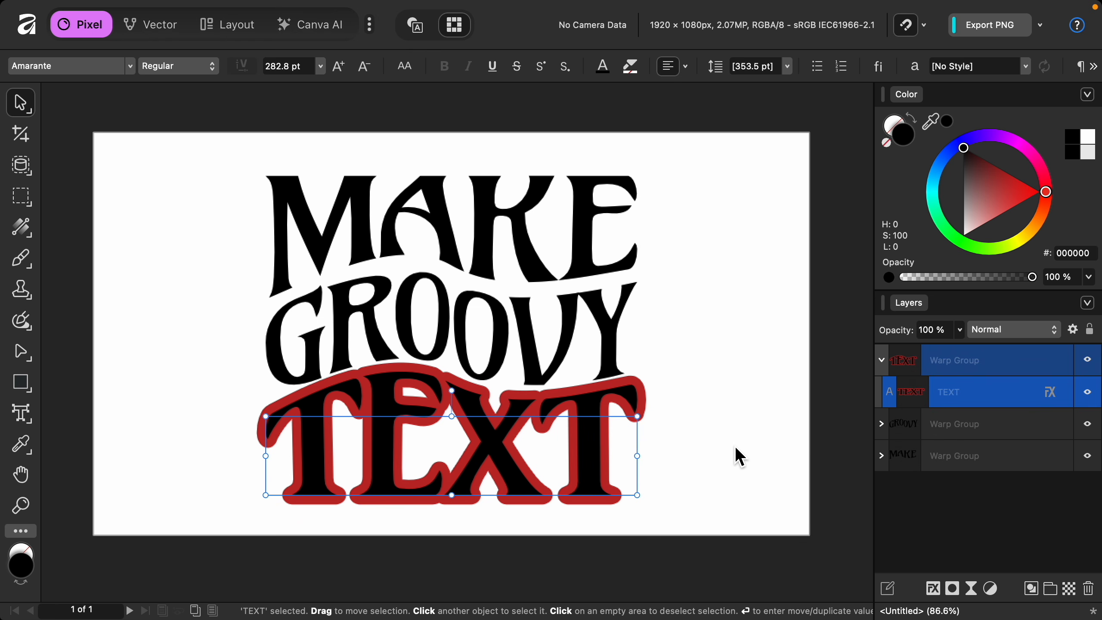
# - Turn off the Outline layer effect on the TEXT layer inside the warp group
pyautogui.click(1050, 393)
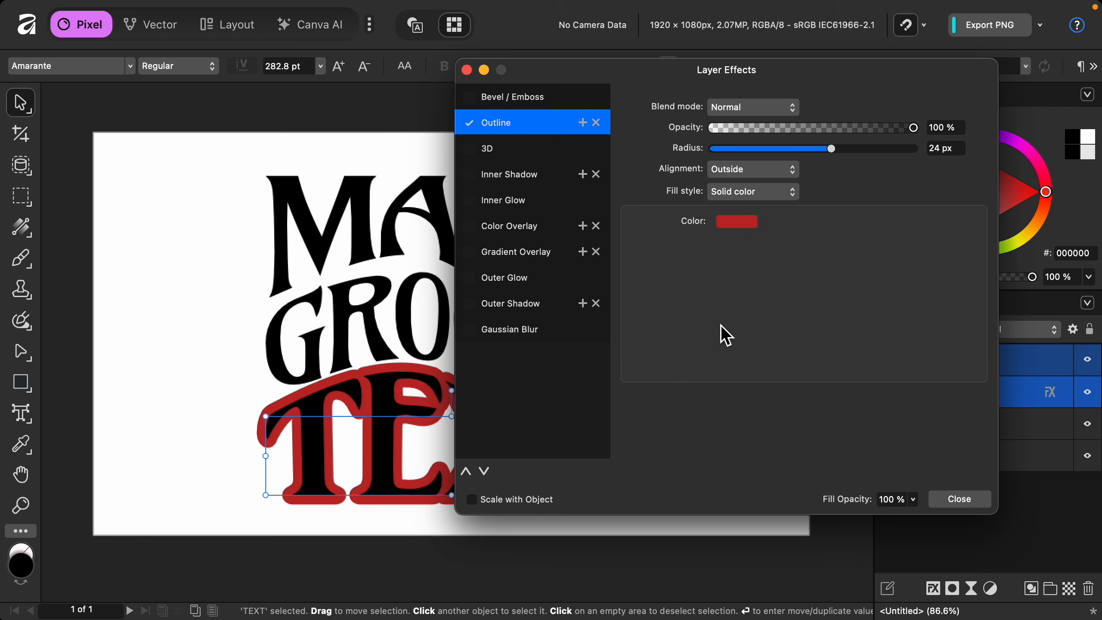
pyautogui.click(469, 123)
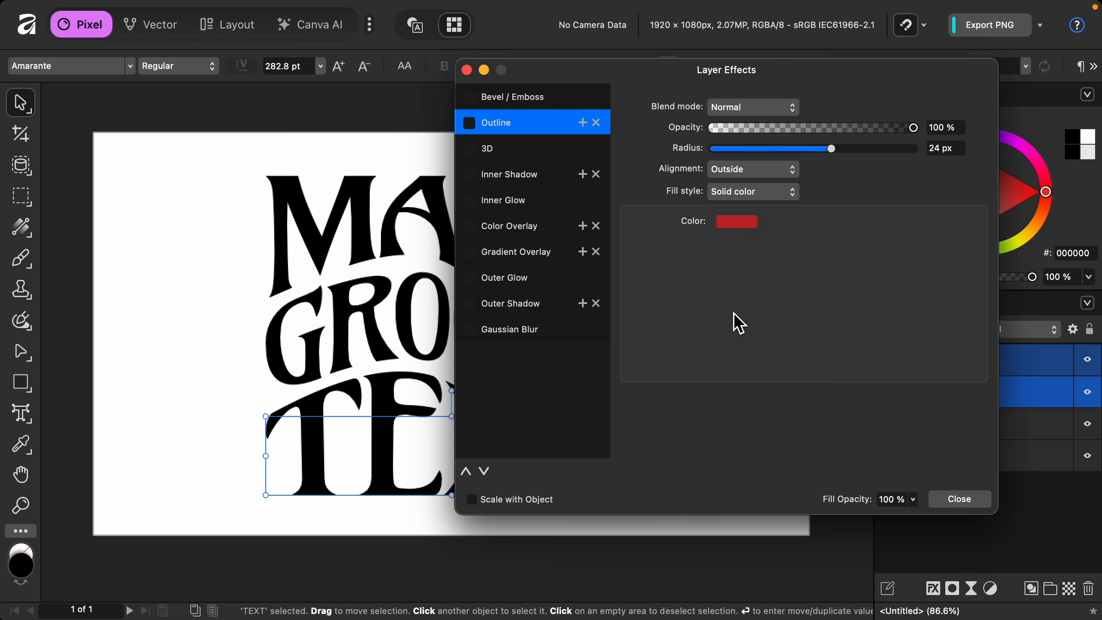
pyautogui.click(967, 502)
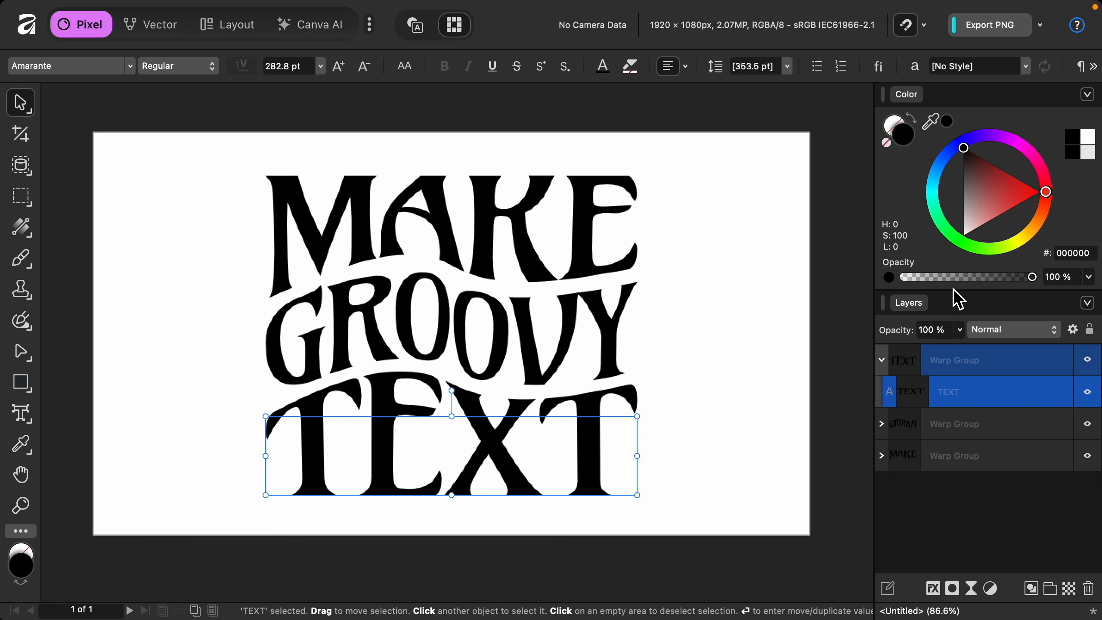
# - Recolour the TEXT and MAKE text layers inside their warp groups to cyan 00F4FF
pyautogui.click(932, 190)
pyautogui.moveTo(931, 189); pyautogui.dragTo(931, 191)
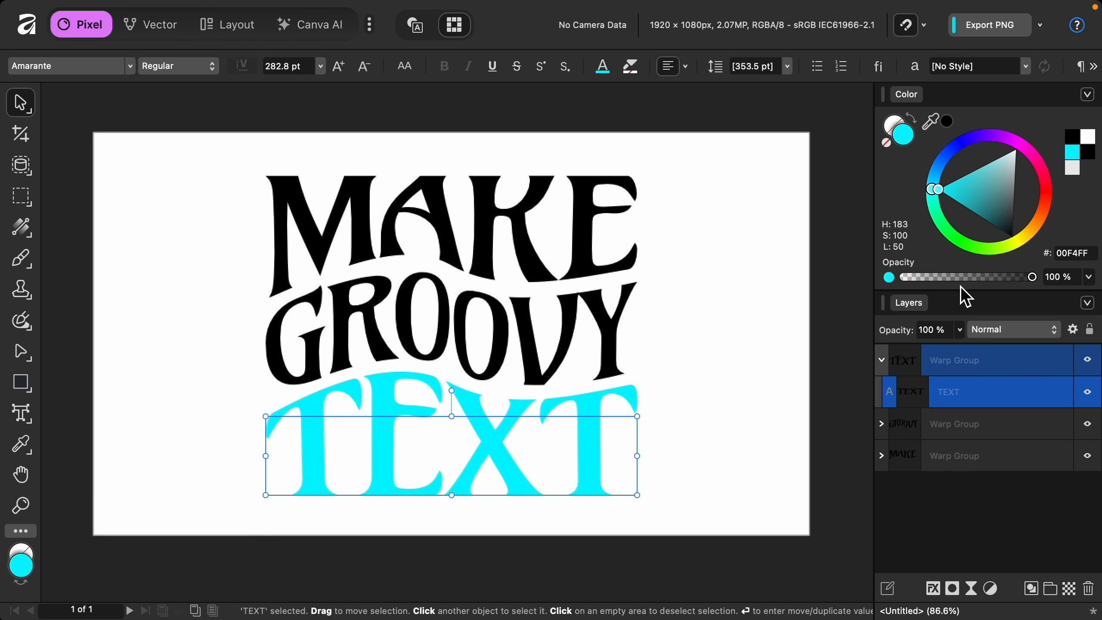
pyautogui.click(948, 462)
pyautogui.click(881, 455)
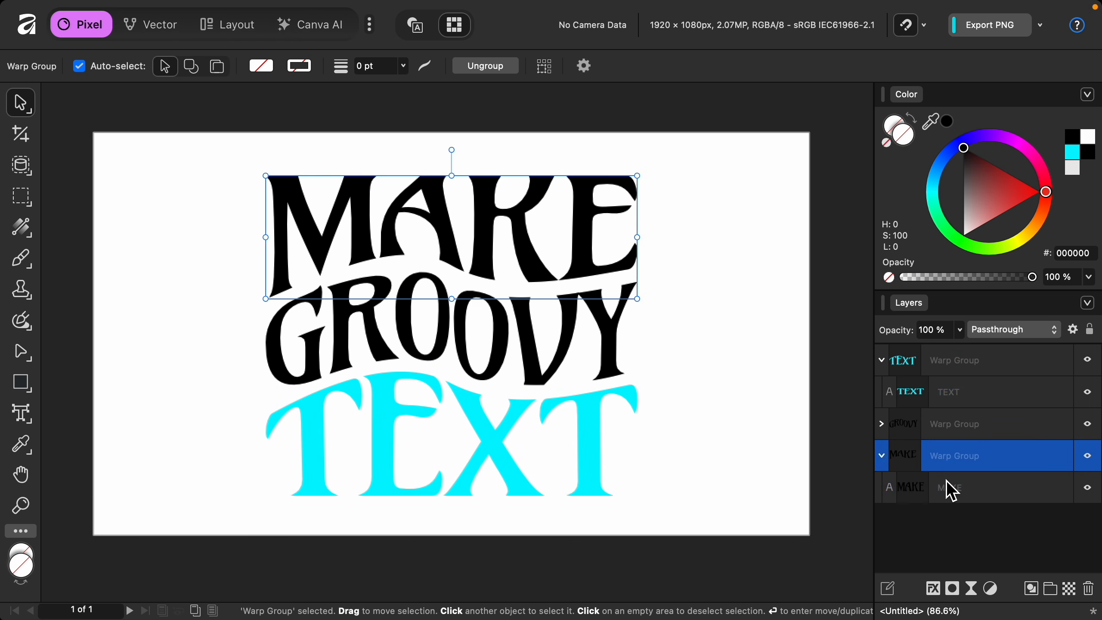
pyautogui.click(962, 494)
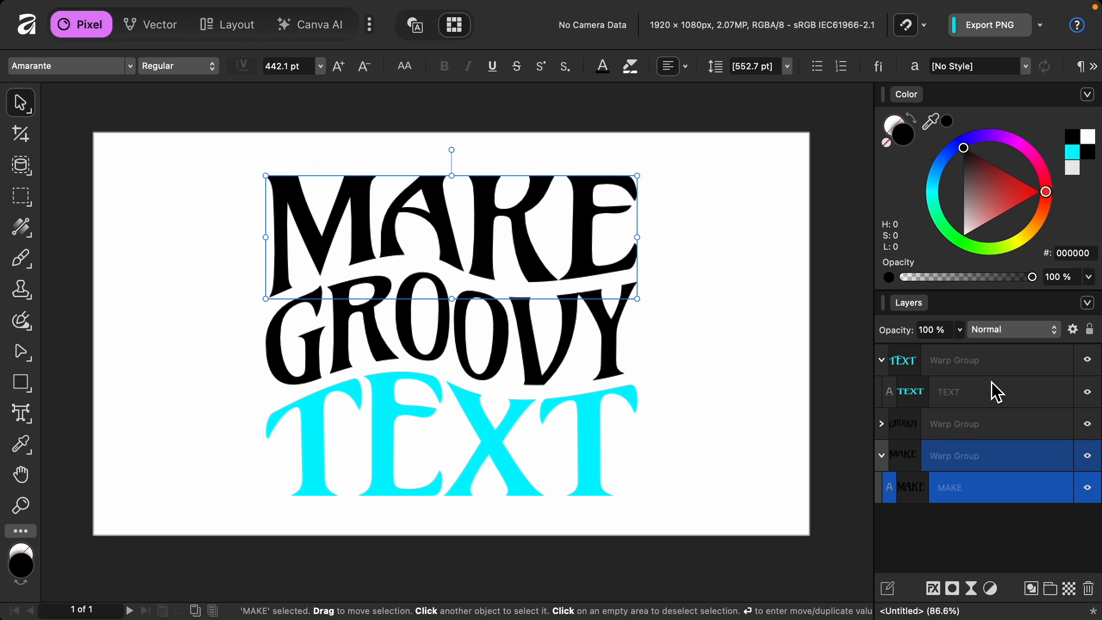
pyautogui.click(1072, 152)
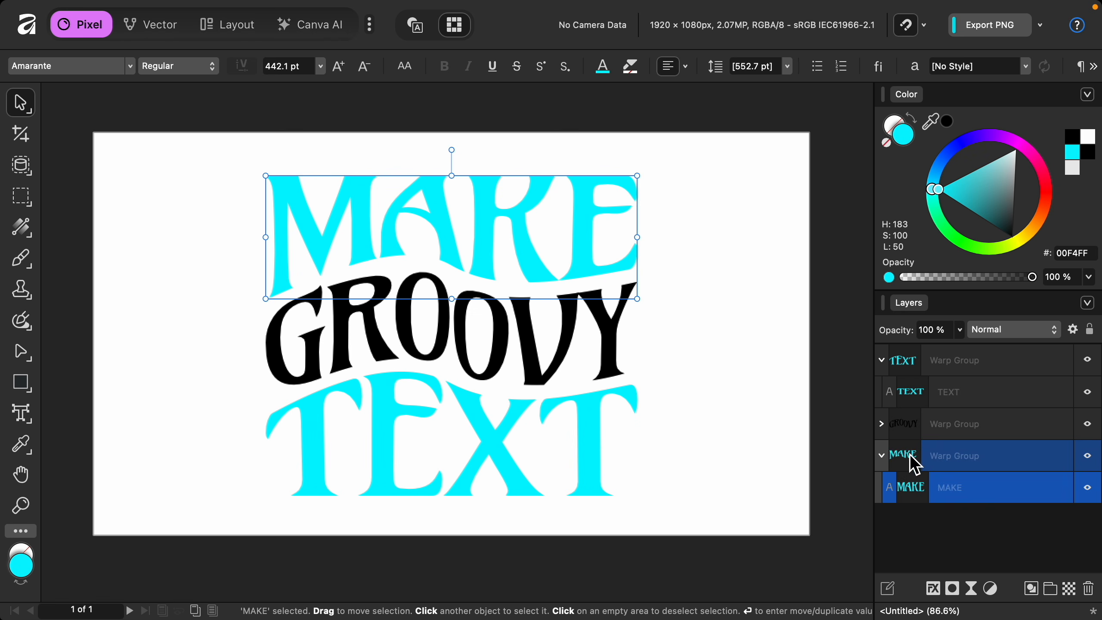
# - Recolour the GROOVY text layer inside its warp group to bright green 00FF37
pyautogui.click(882, 423)
pyautogui.click(959, 460)
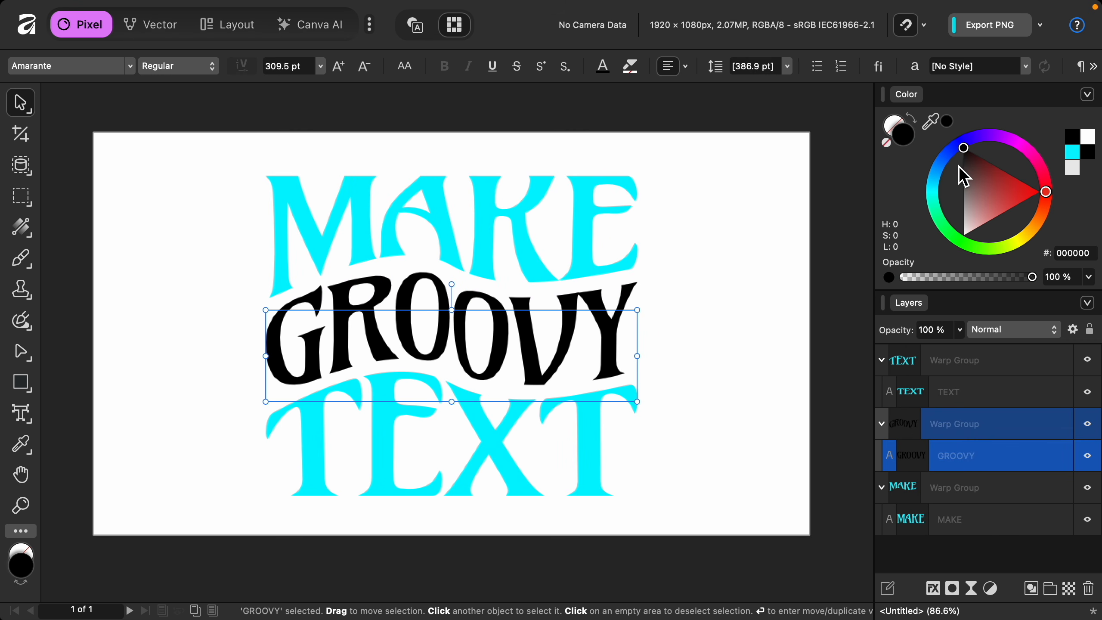
pyautogui.click(953, 245)
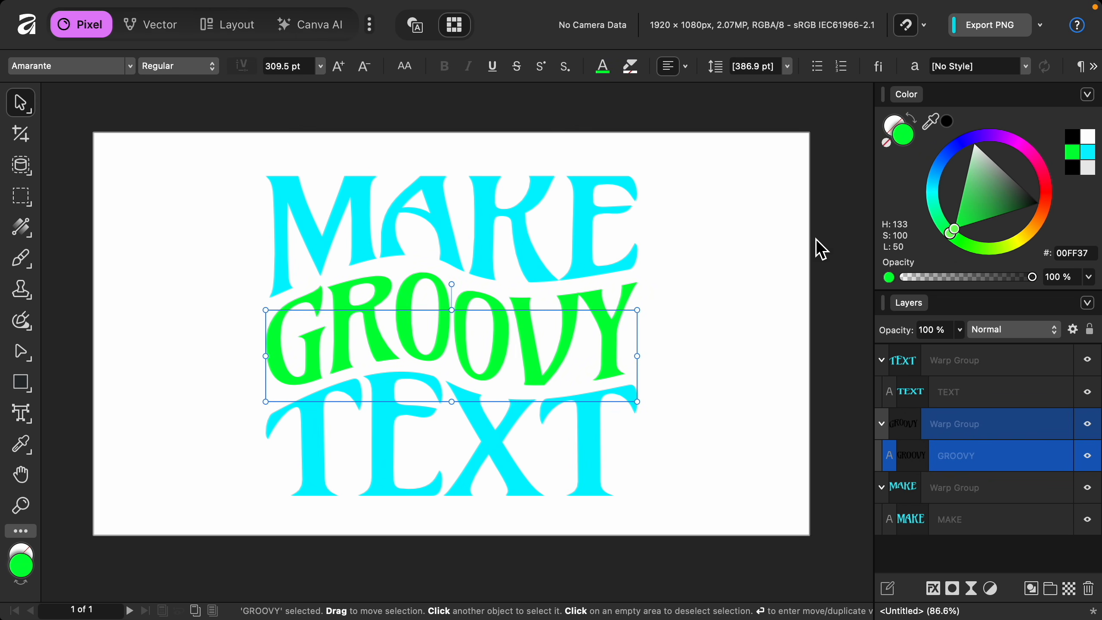
# - Draw a rectangle covering the whole canvas behind all the lettering and fill it with dark green 27492E
pyautogui.click(23, 387)
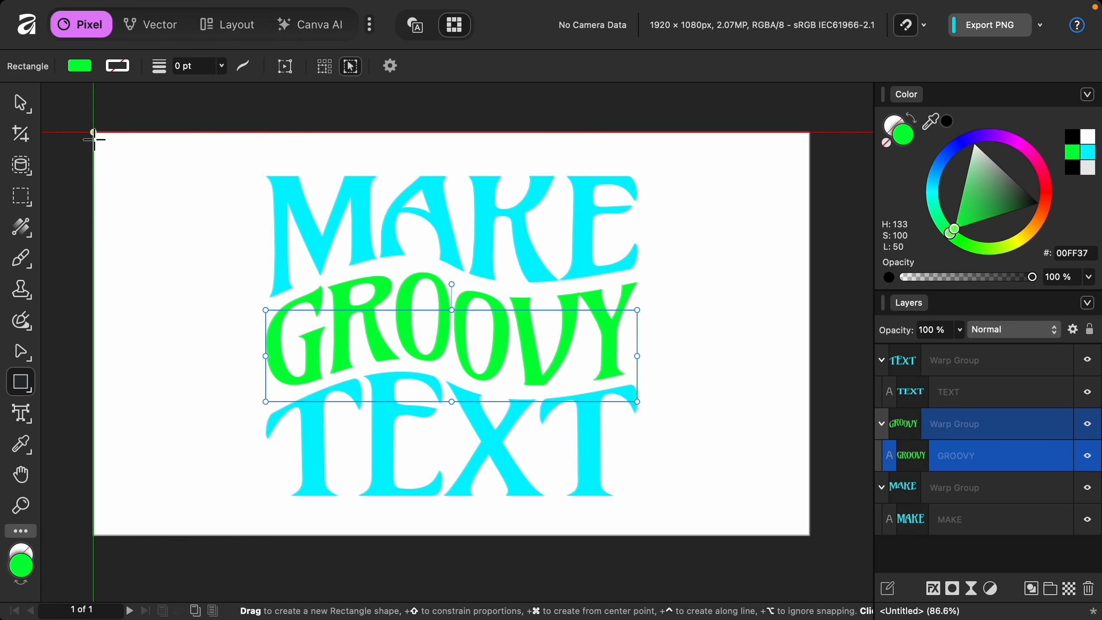
pyautogui.moveTo(94, 133); pyautogui.dragTo(810, 536)
pyautogui.moveTo(960, 468); pyautogui.dragTo(950, 568)
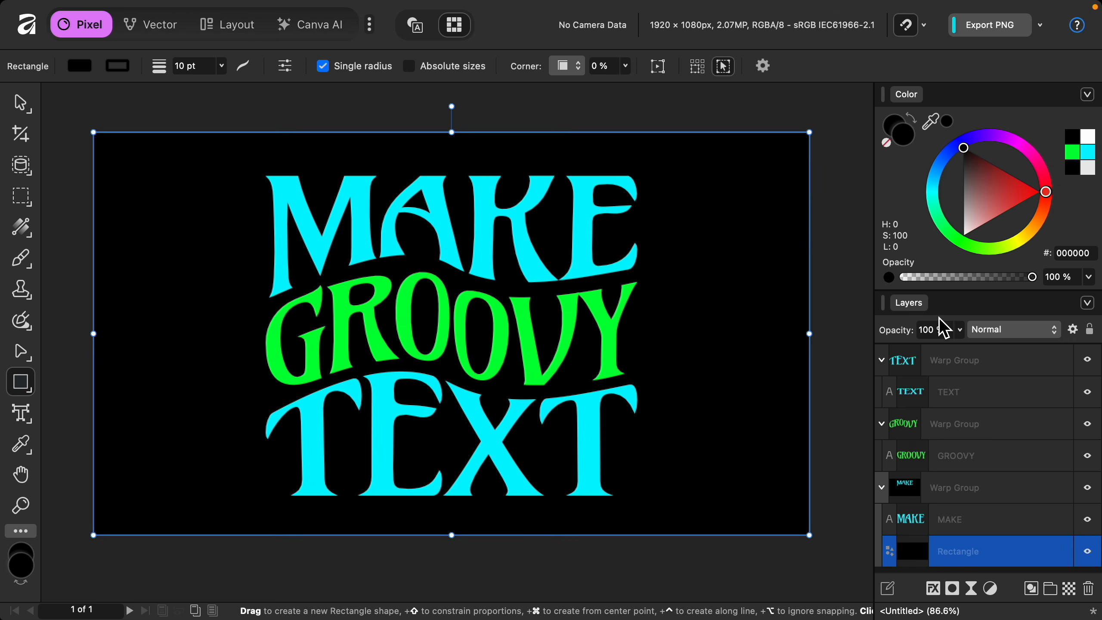
pyautogui.moveTo(939, 223); pyautogui.dragTo(1017, 203)
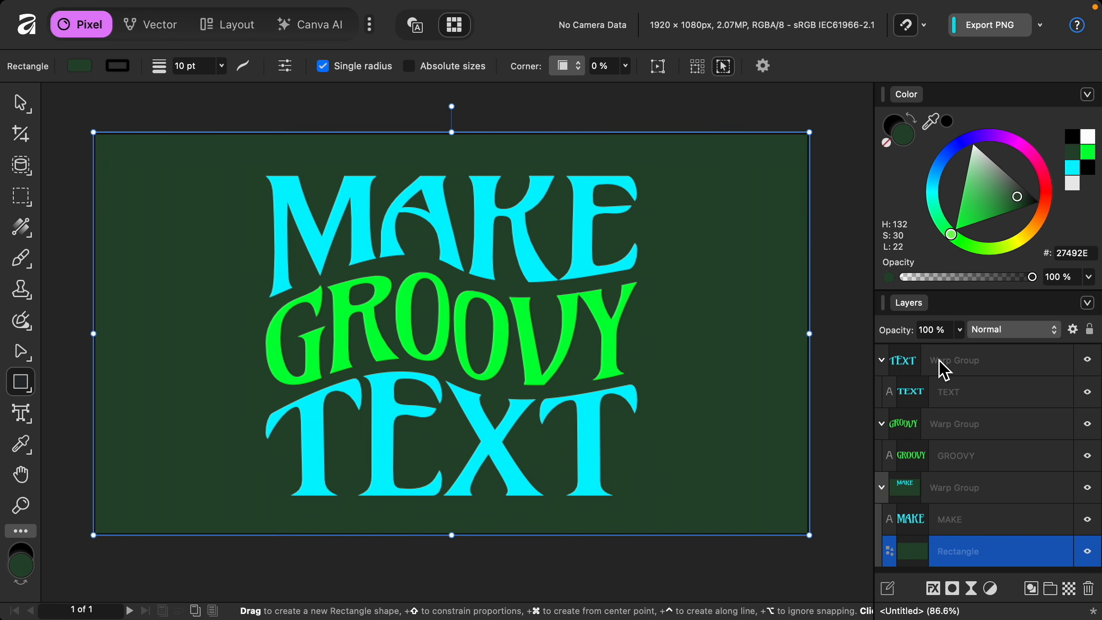
# - Try editing the warped TEXT word by adding an "s" at its end, then remove the letter and leave text editing
pyautogui.click(910, 366)
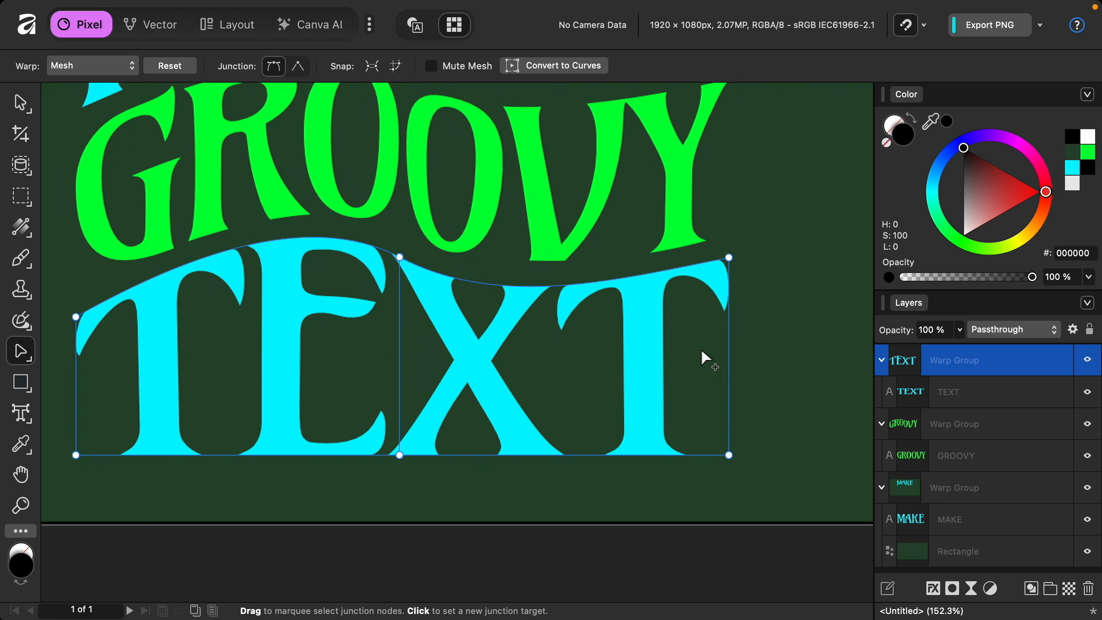
pyautogui.click(20, 103)
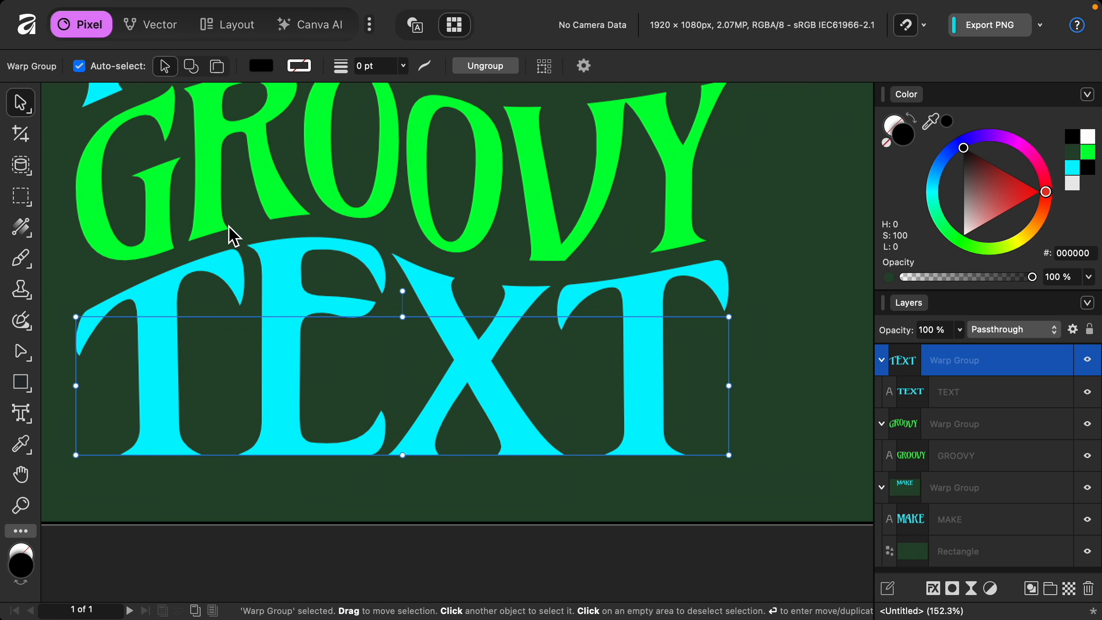
pyautogui.doubleClick(540, 369)
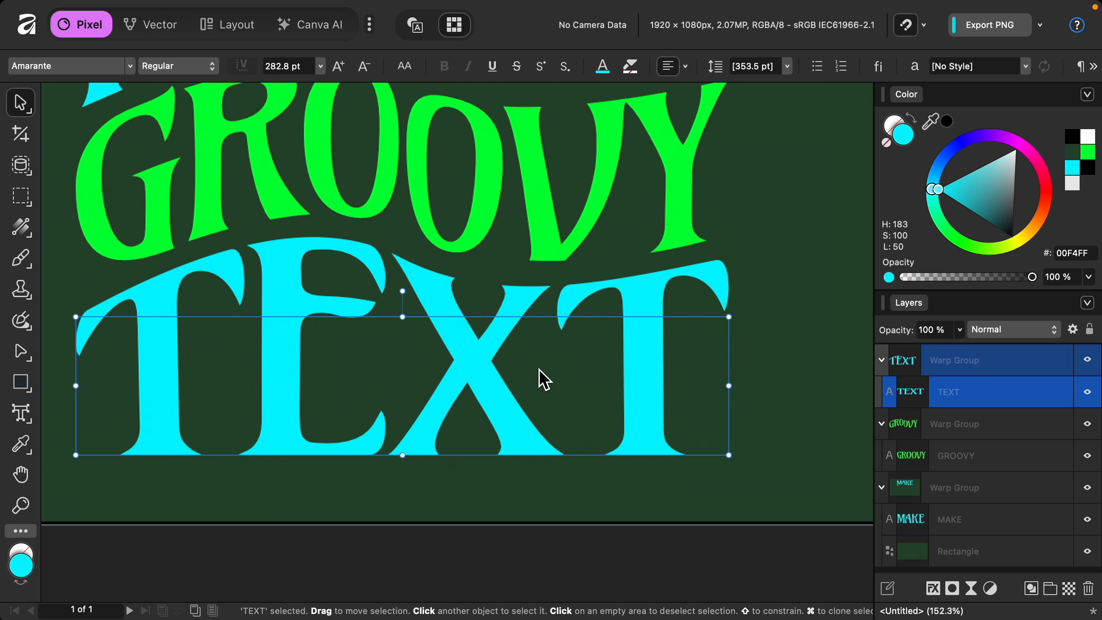
pyautogui.tripleClick(672, 369)
pyautogui.click(717, 375)
pyautogui.write('s')
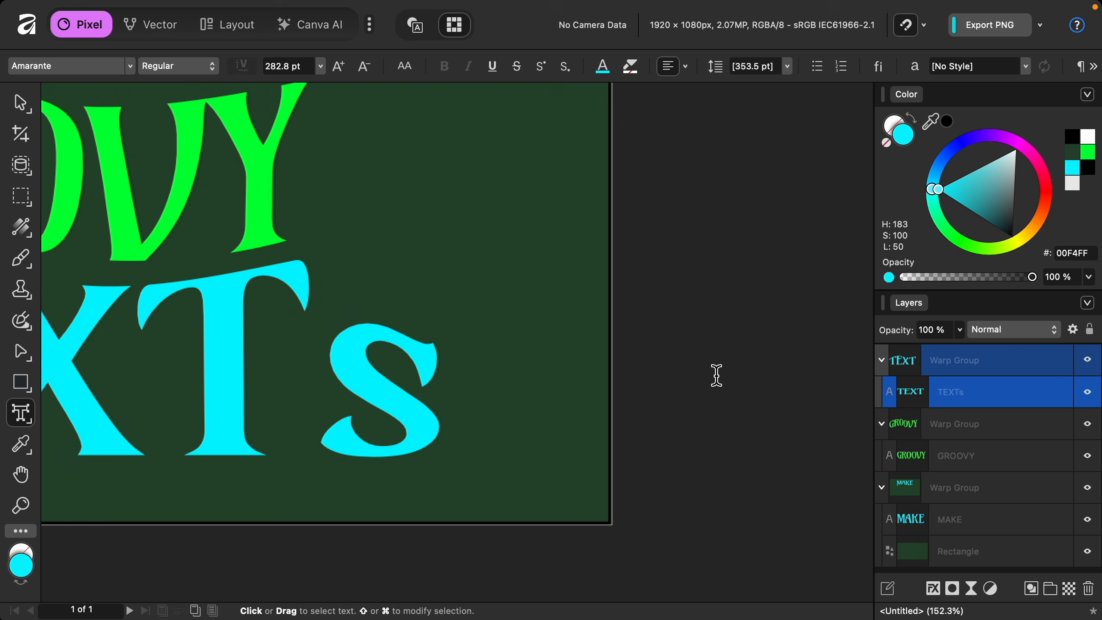
pyautogui.press('BackSpace')
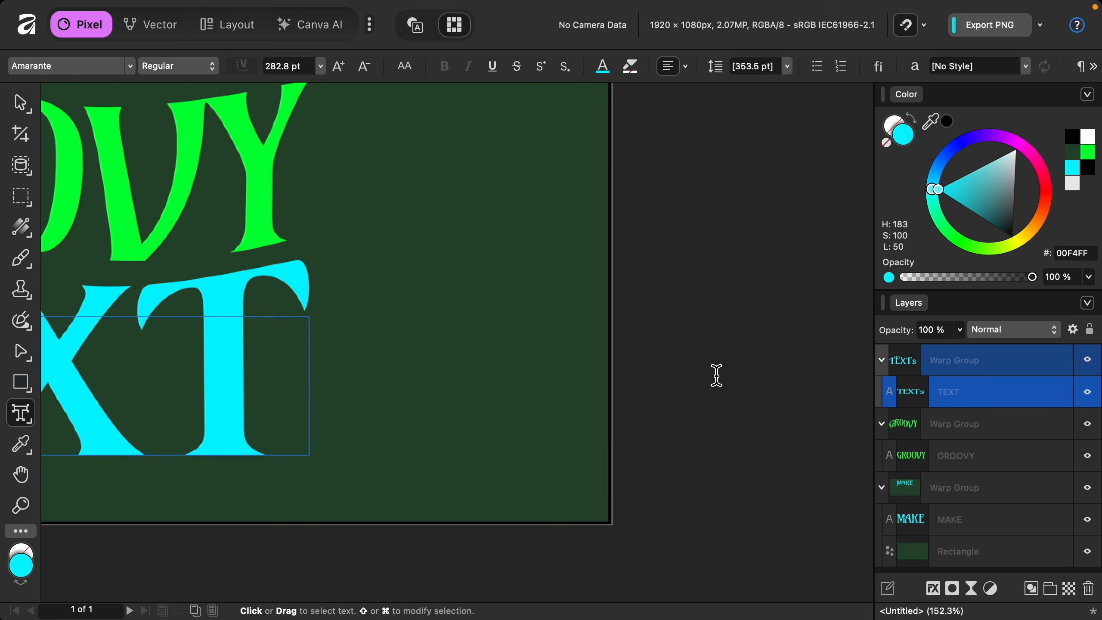
pyautogui.press('Escape')
pyautogui.scroll(-4, 714, 371)
pyautogui.scroll(3, 714, 371)
pyautogui.hscroll(-5, 713, 371)
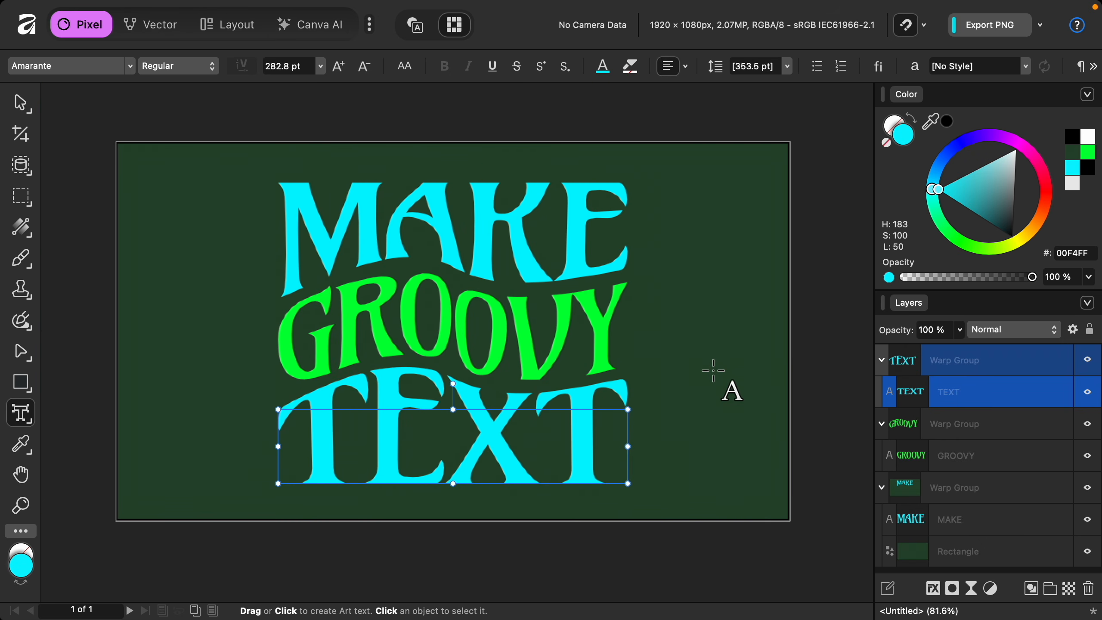
pyautogui.press('h')
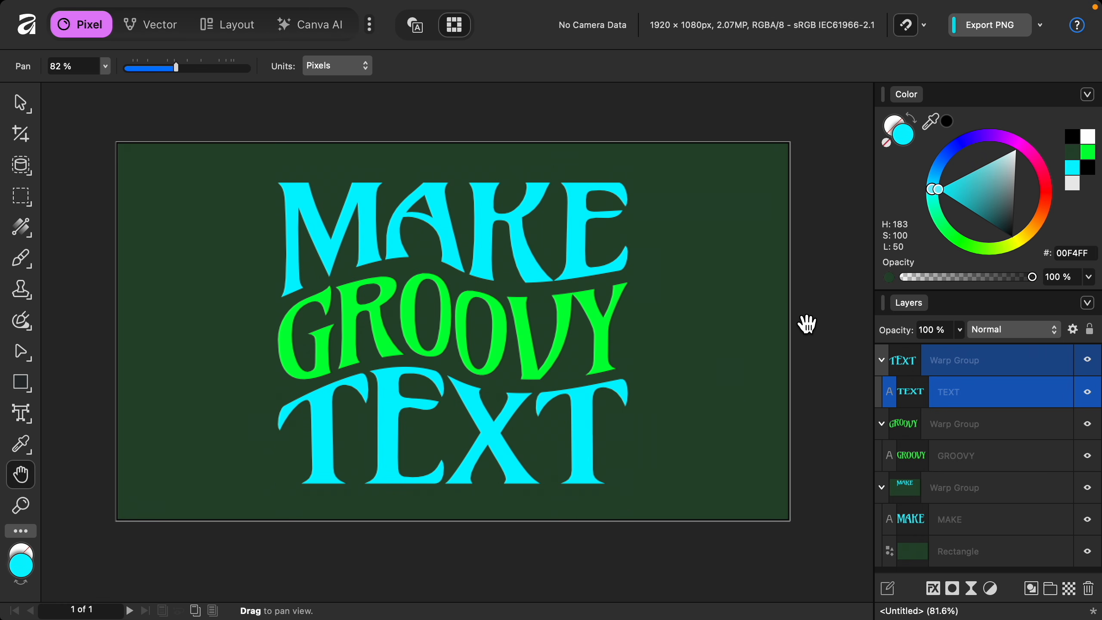